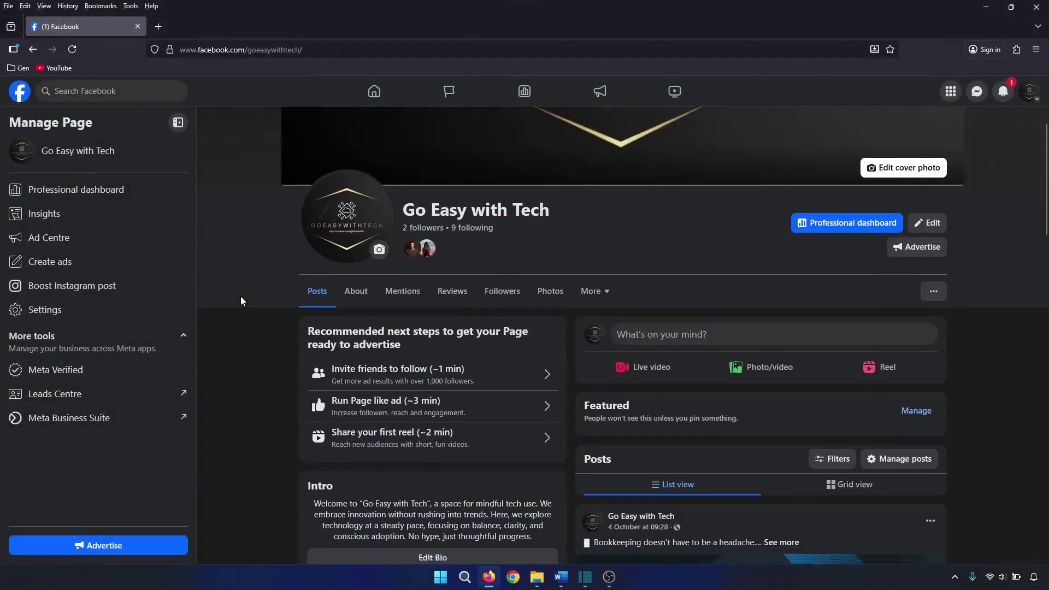
# Bring Firefox back to the front showing the personal Facebook profile.
pyautogui.scroll(-10, 240, 296)
pyautogui.scroll(-10, 240, 296)
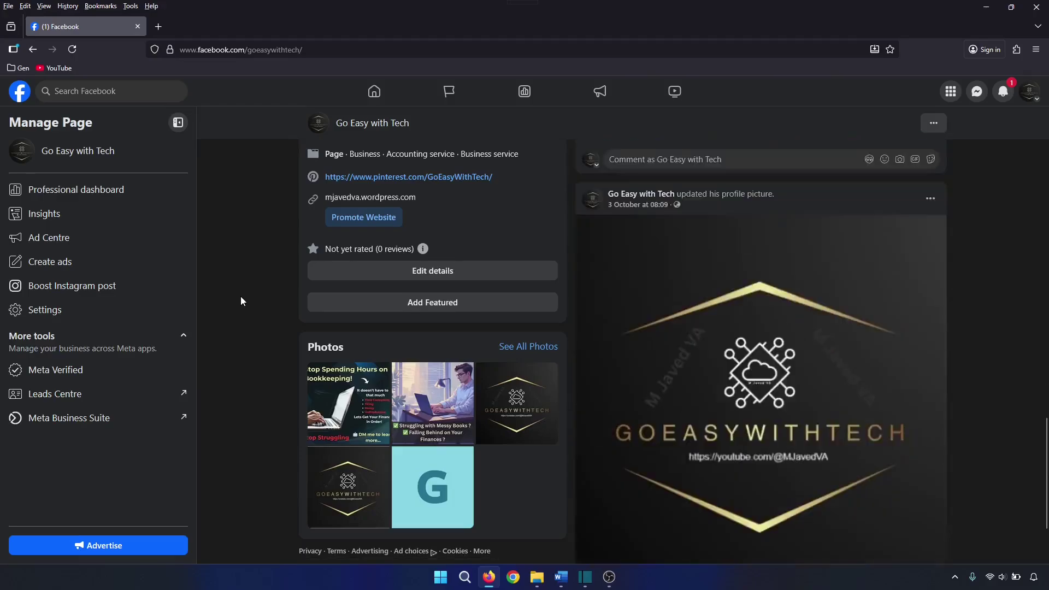
pyautogui.scroll(15, 239, 297)
pyautogui.scroll(5, 239, 296)
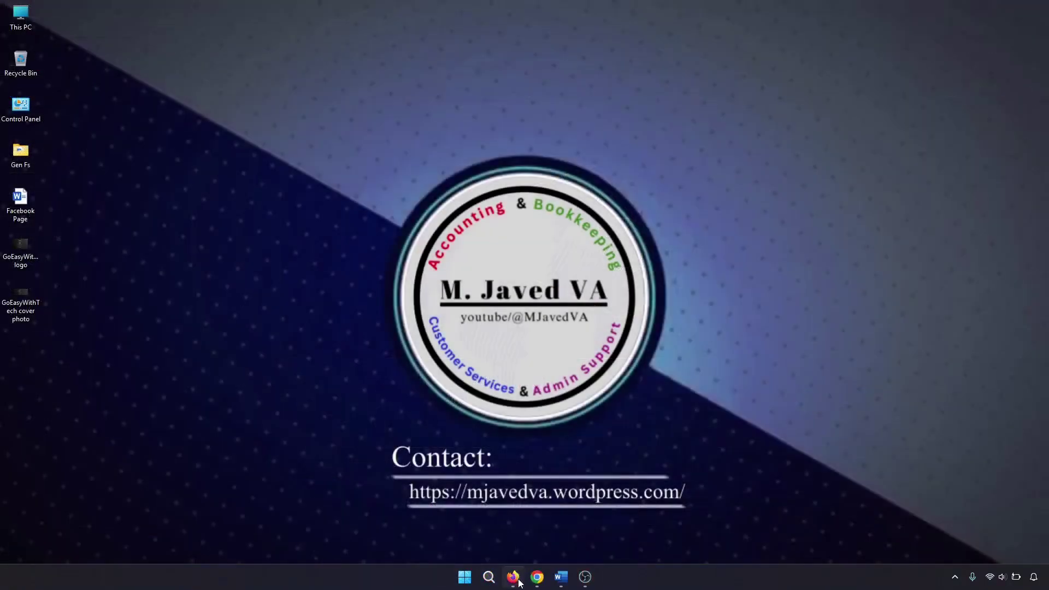
pyautogui.click(514, 577)
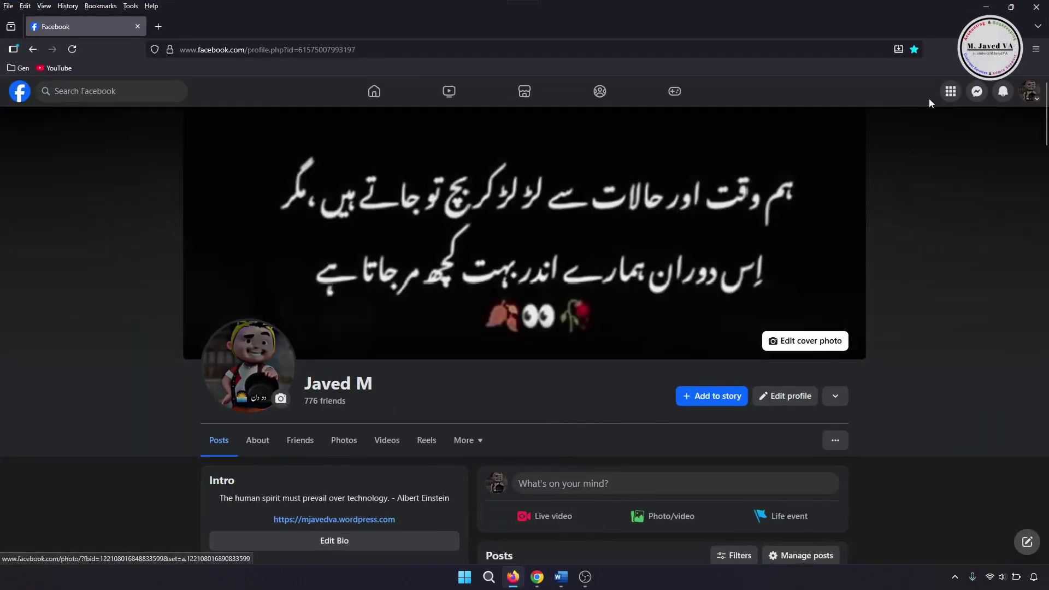
# Start a new Facebook Page named 'Go Easy with Tech' and type 'Busines' as its category.
pyautogui.click(950, 93)
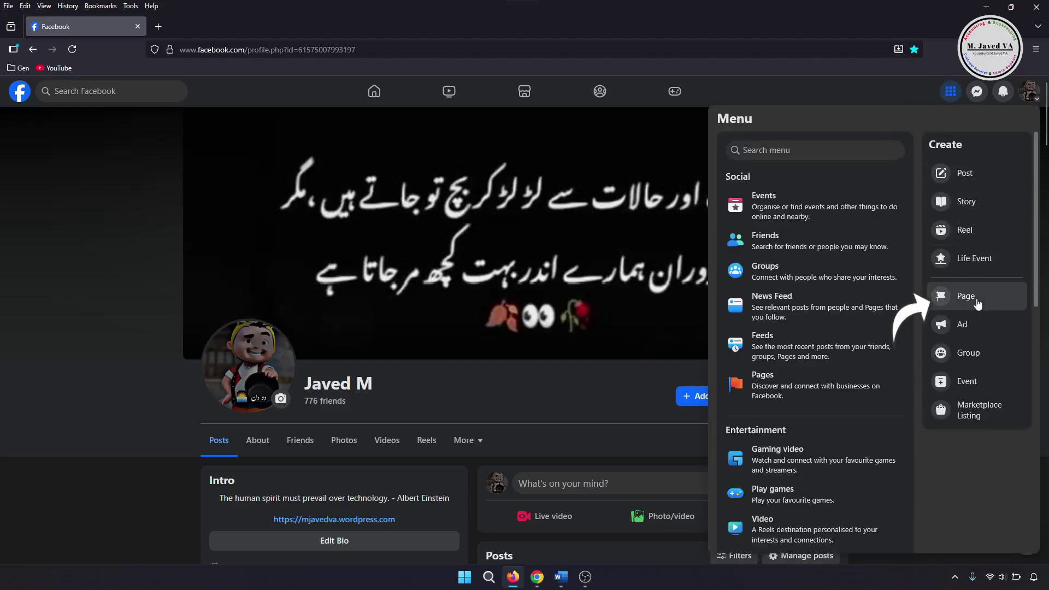
pyautogui.click(982, 303)
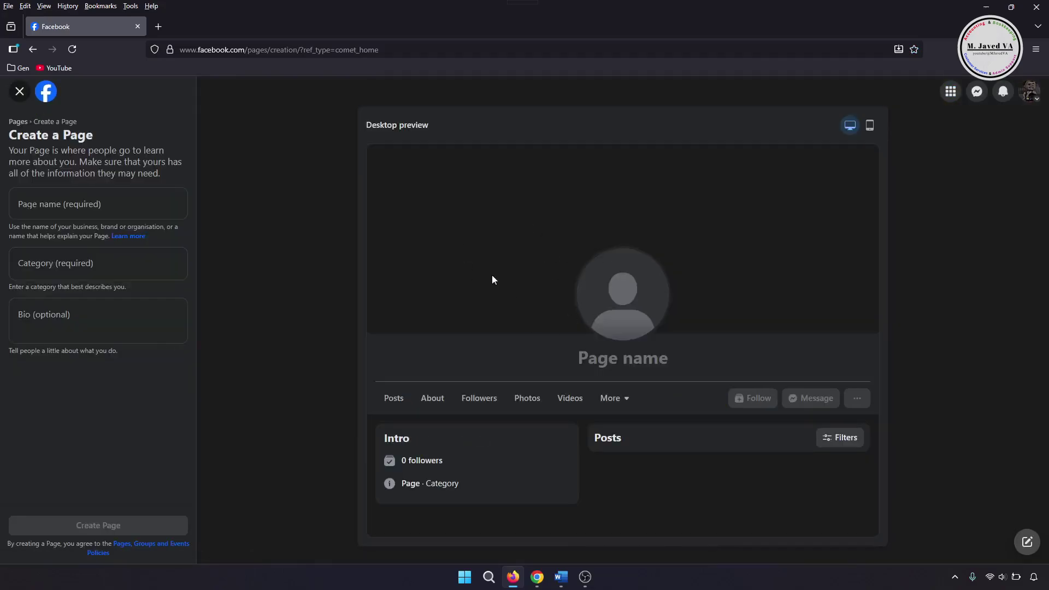
pyautogui.click(141, 207)
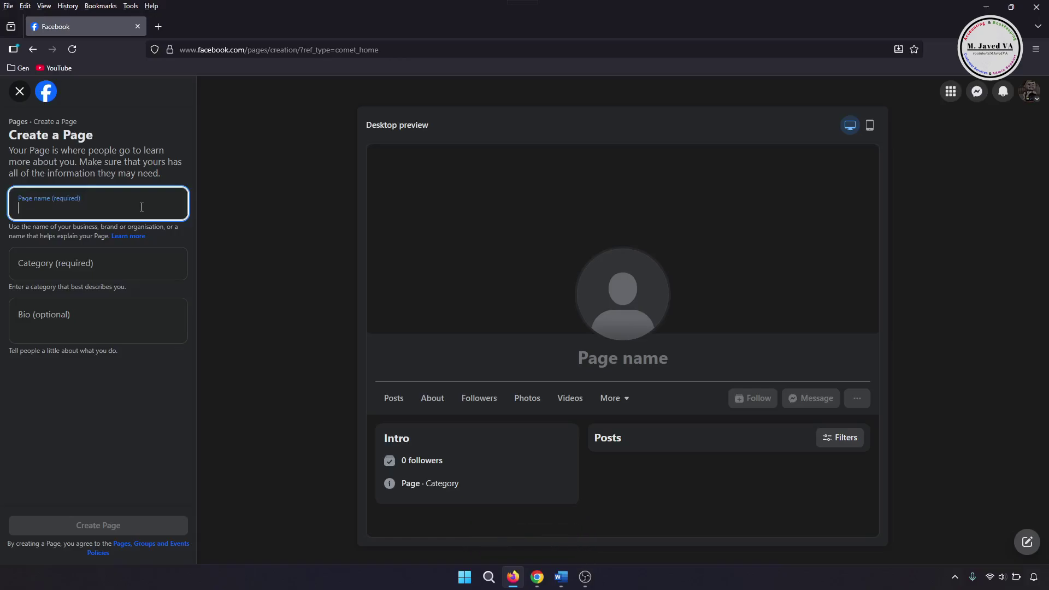
pyautogui.write('Go Easy with Tech')
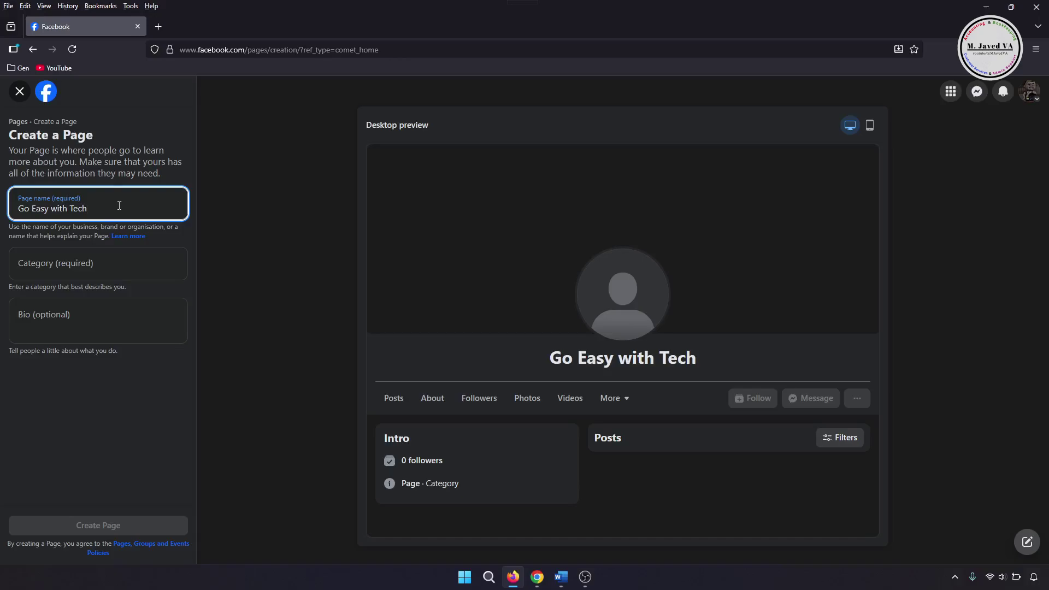
pyautogui.click(122, 261)
pyautogui.write('Busines')
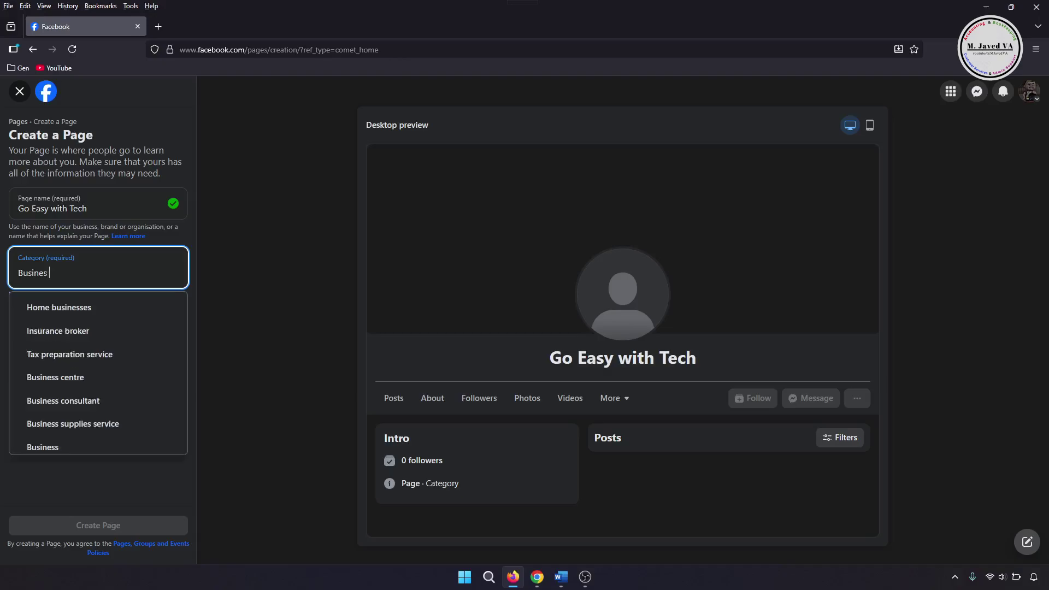
# Set the Page categories to Business and Accounting service.
pyautogui.click(47, 450)
pyautogui.click(153, 328)
pyautogui.click(112, 275)
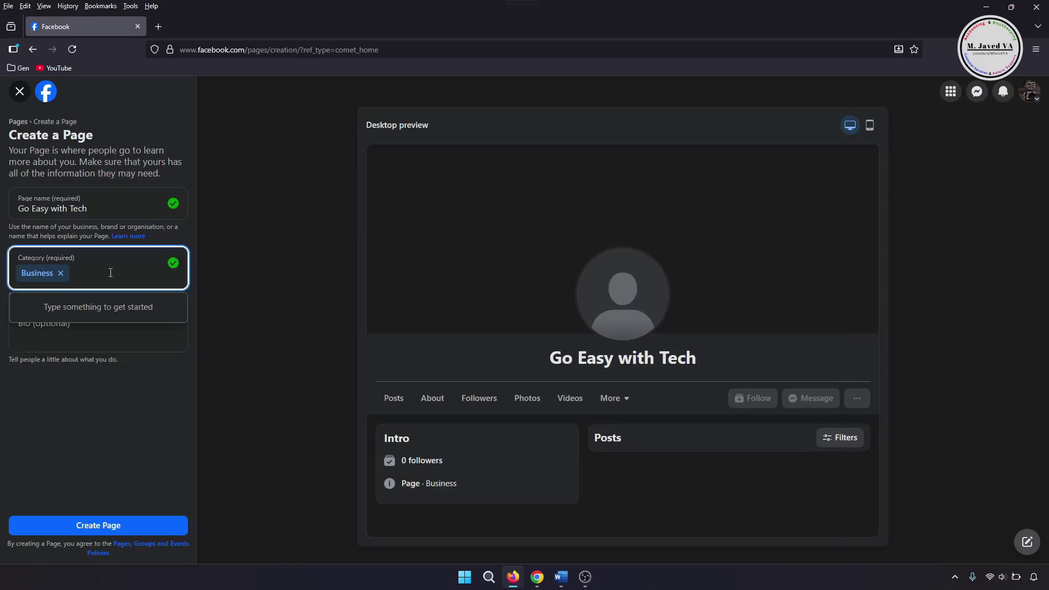
pyautogui.write('Accountancy')
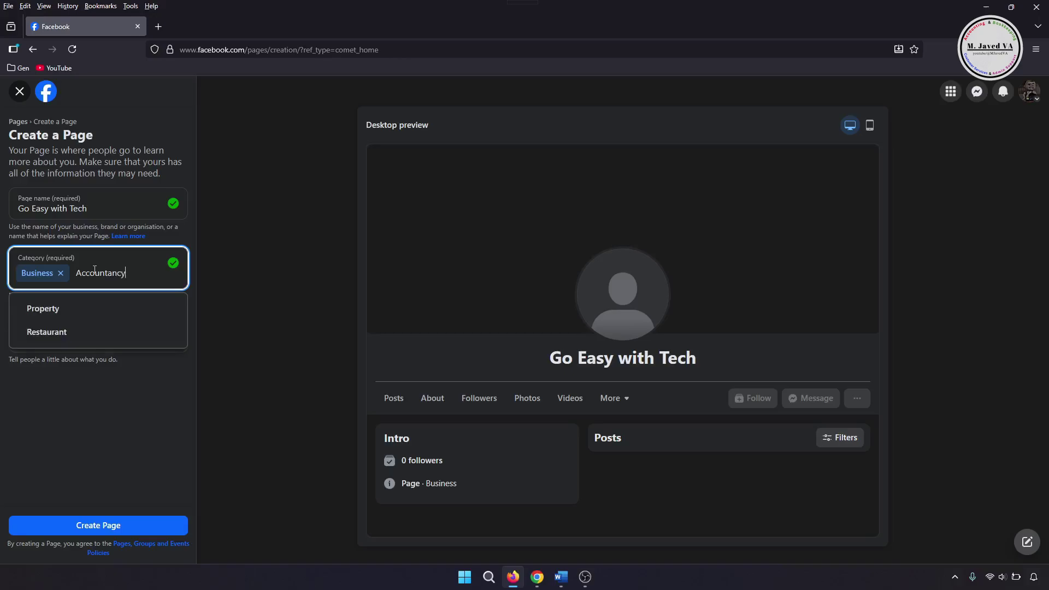
pyautogui.press('BackSpace')
pyautogui.press('BackSpace')
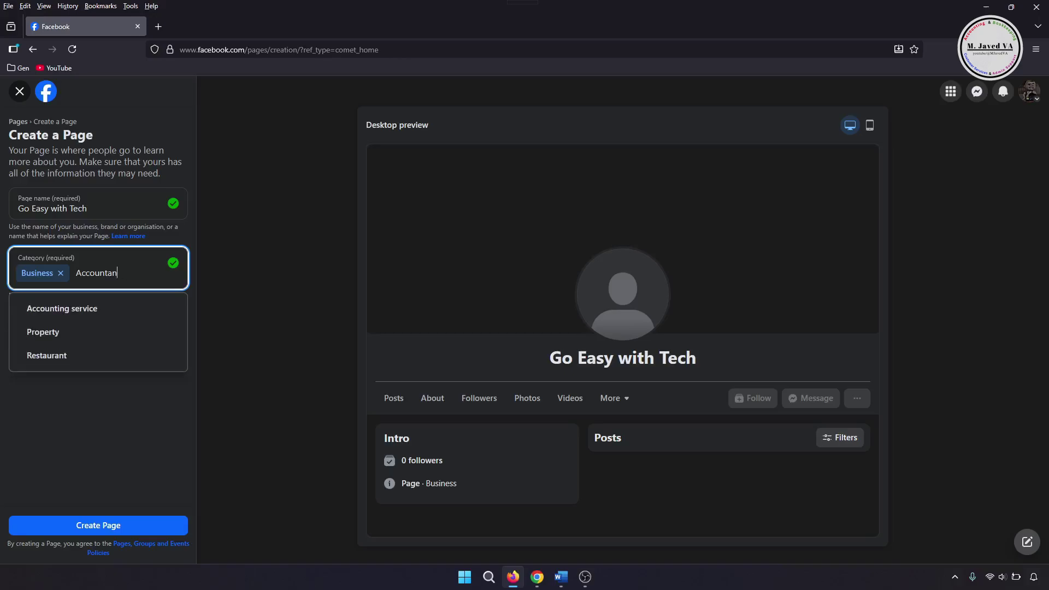
pyautogui.click(112, 311)
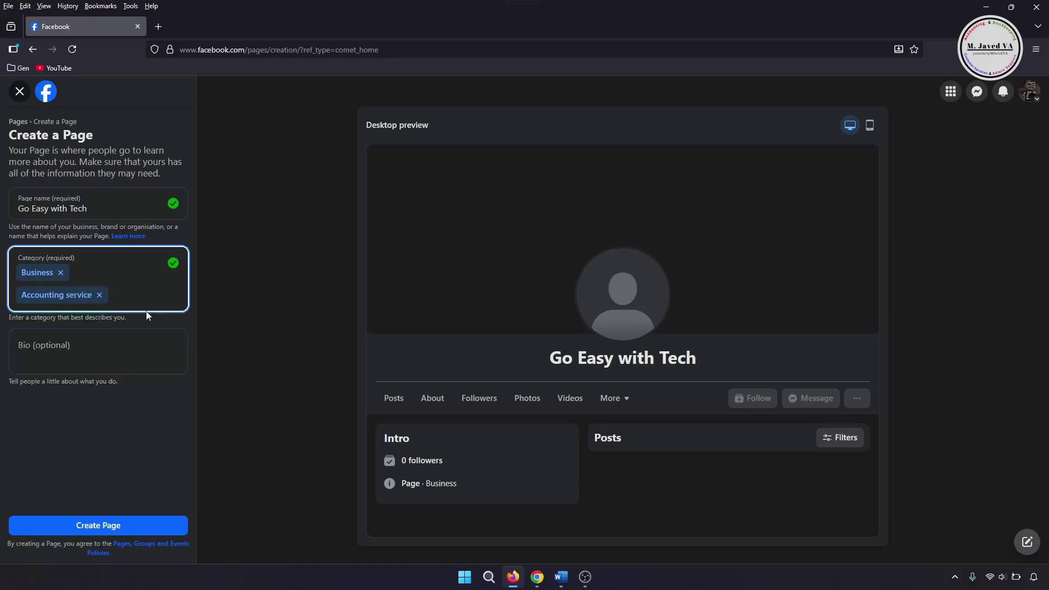
# Paste the prepared welcome bio into the Bio field.
pyautogui.click(129, 354)
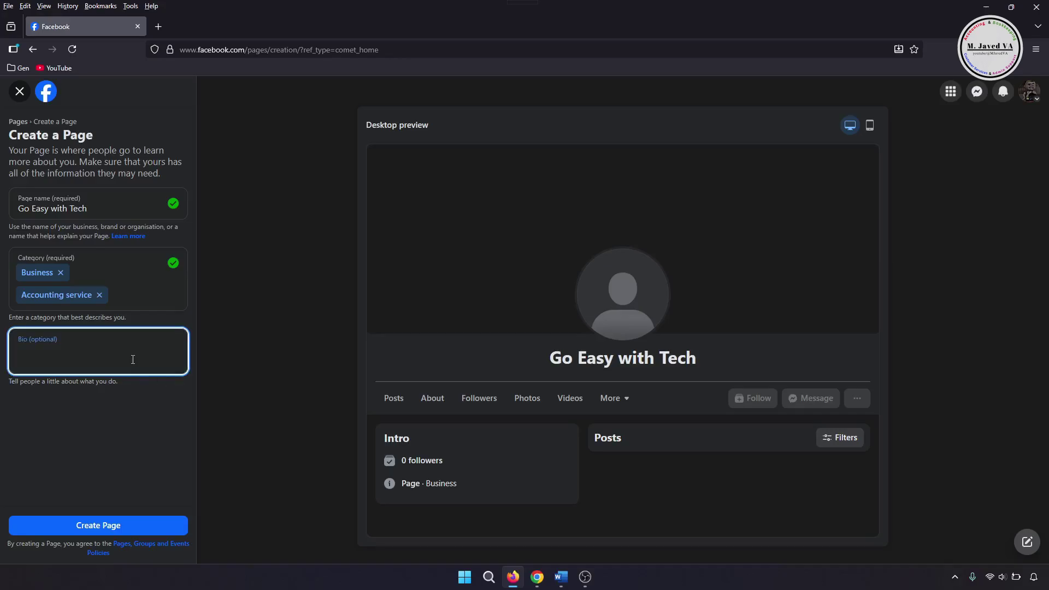
pyautogui.write('Welcome to "Go Easy with Tech", a space for mindful tech use. We embrace innovation without rushing into trends. Here, we explore technology at a steady pace, focusing on balance, clarity, and conscious adoption. No hype, just thoughtful progress.')
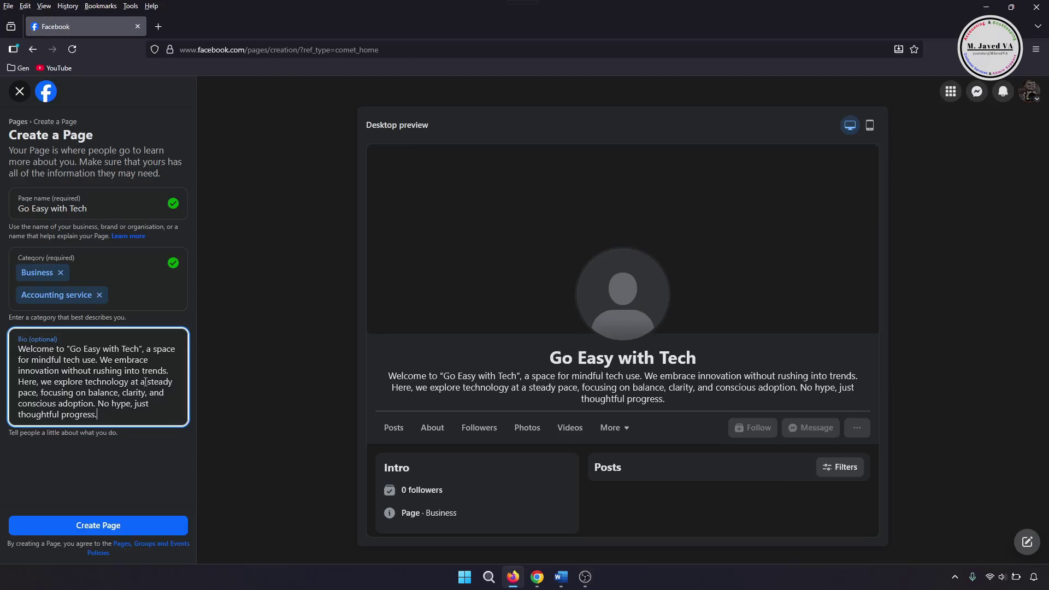
pyautogui.click(147, 454)
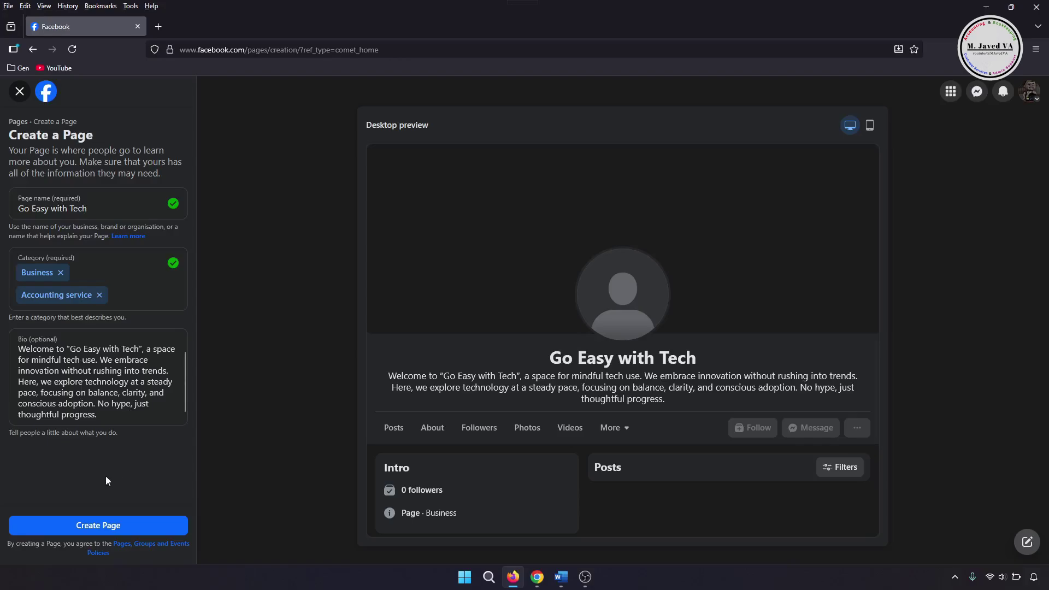
pyautogui.click(105, 526)
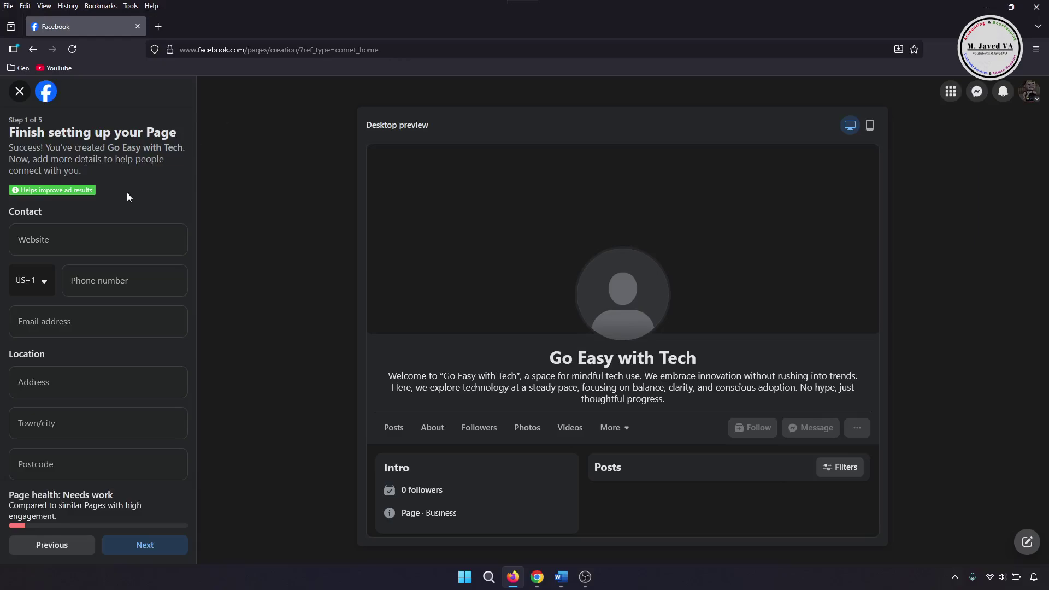
pyautogui.click(102, 241)
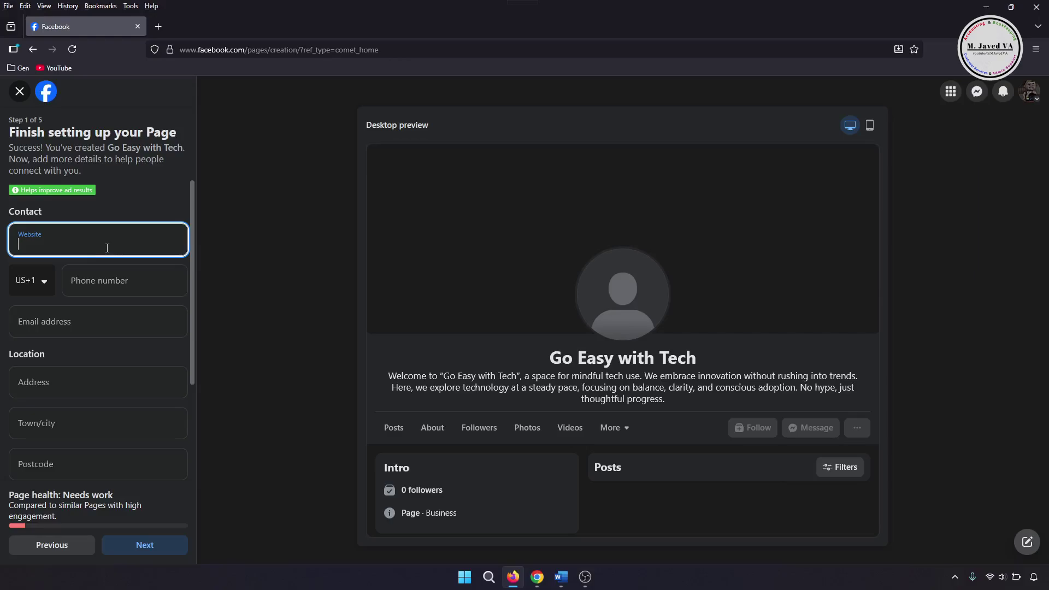
pyautogui.write('https://mjavedva.wordpress.com')
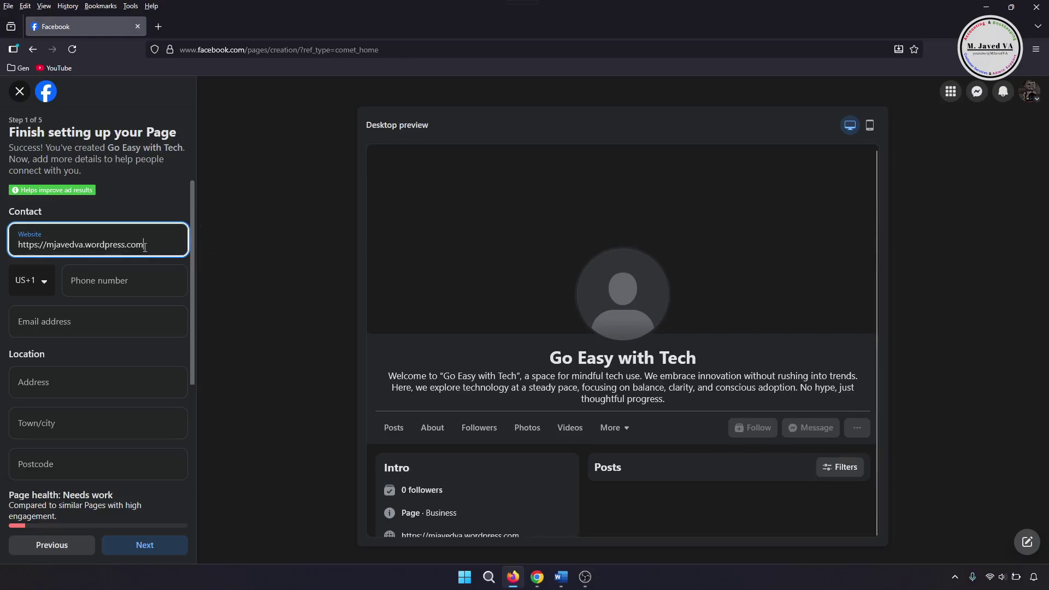
pyautogui.scroll(-1, 144, 247)
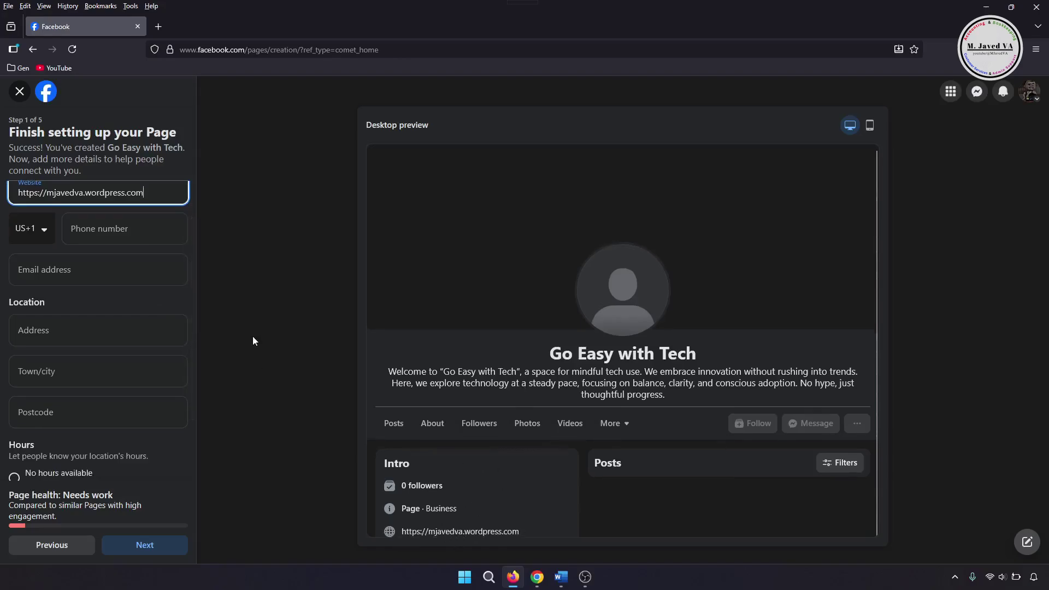
pyautogui.scroll(1, 133, 239)
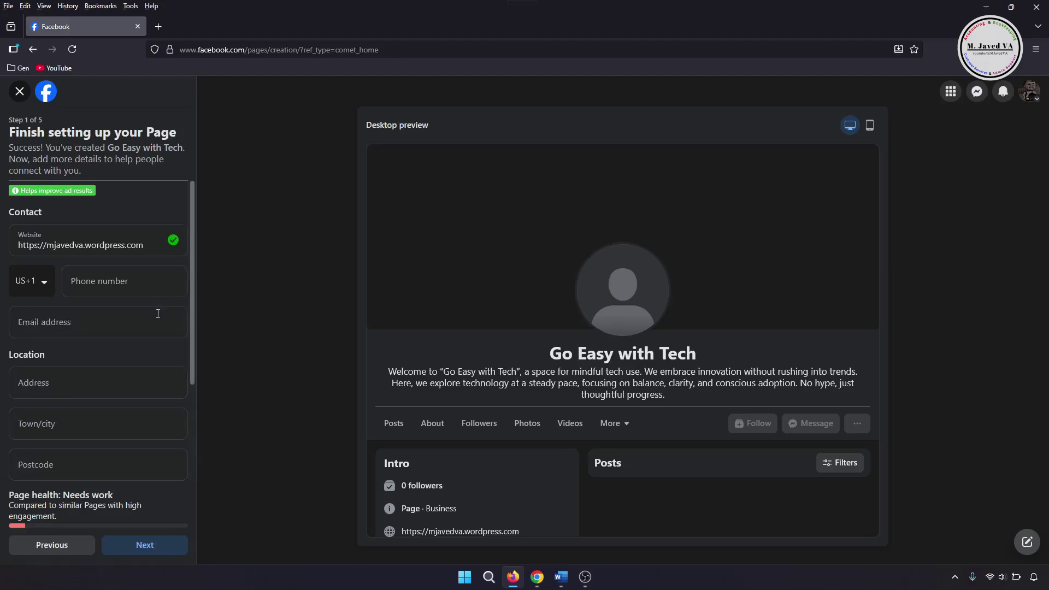
pyautogui.click(106, 301)
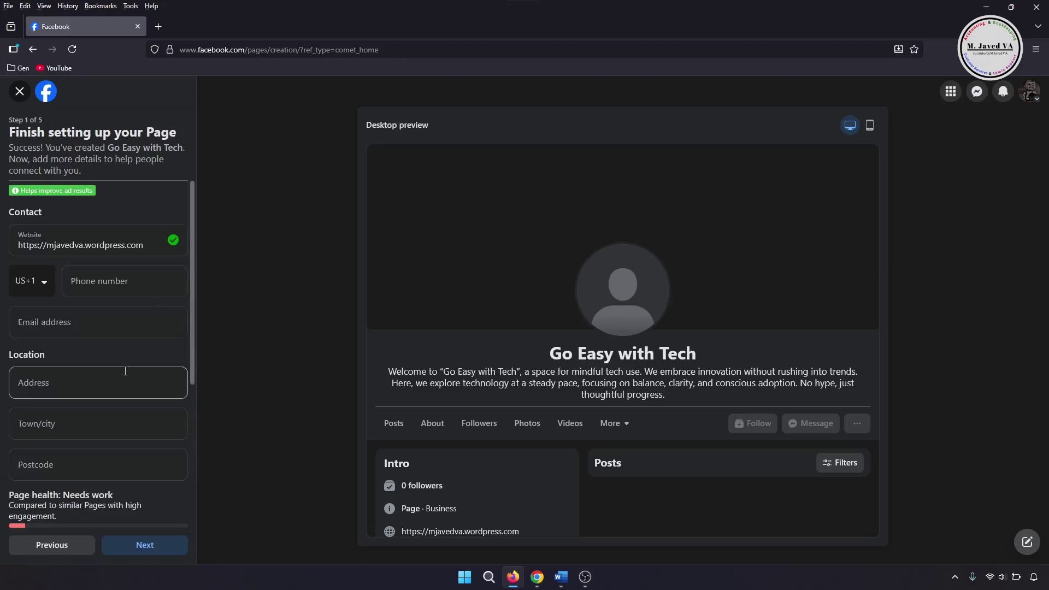
# Leave the opening hours set to No hours available.
pyautogui.moveTo(193, 319); pyautogui.dragTo(193, 382)
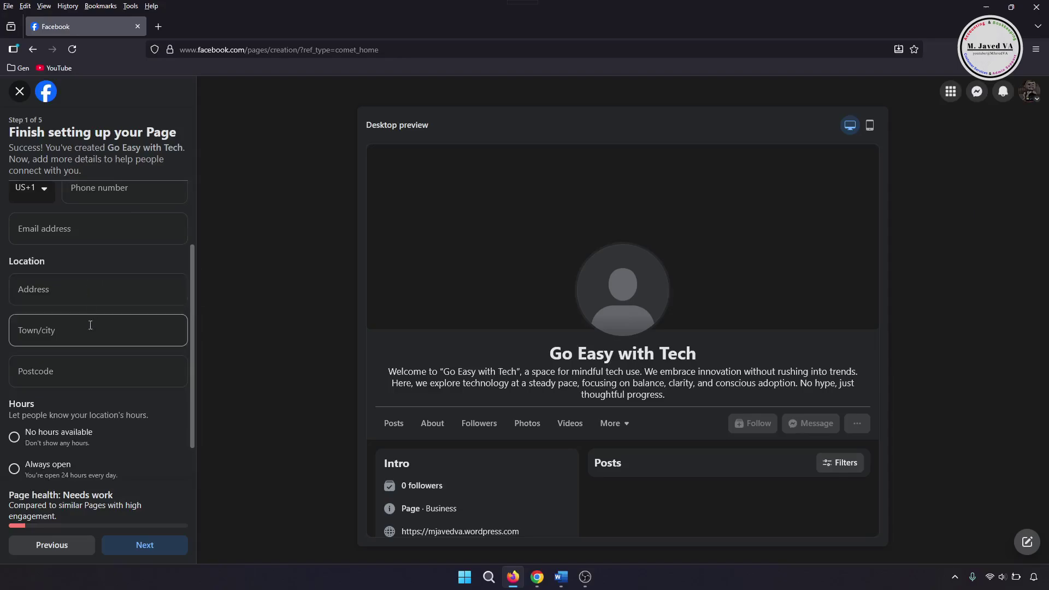
pyautogui.scroll(-2, 192, 306)
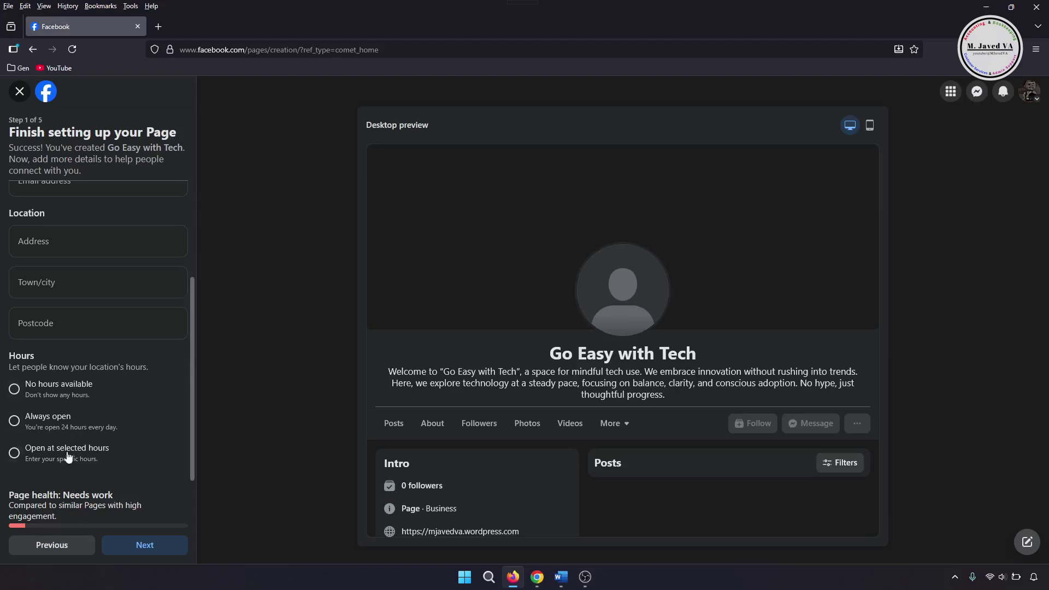
pyautogui.click(15, 421)
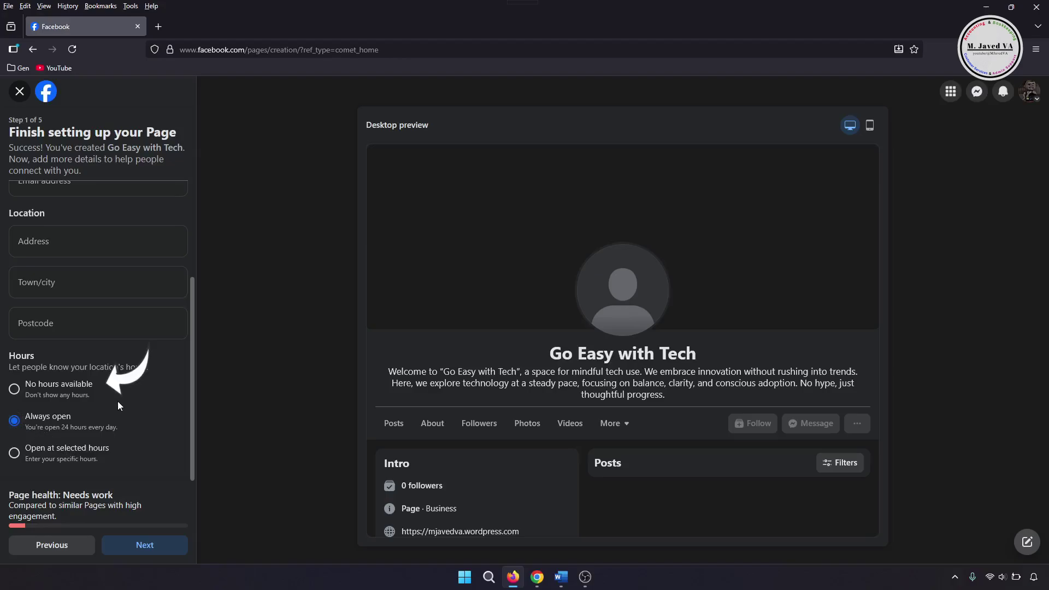
pyautogui.click(13, 389)
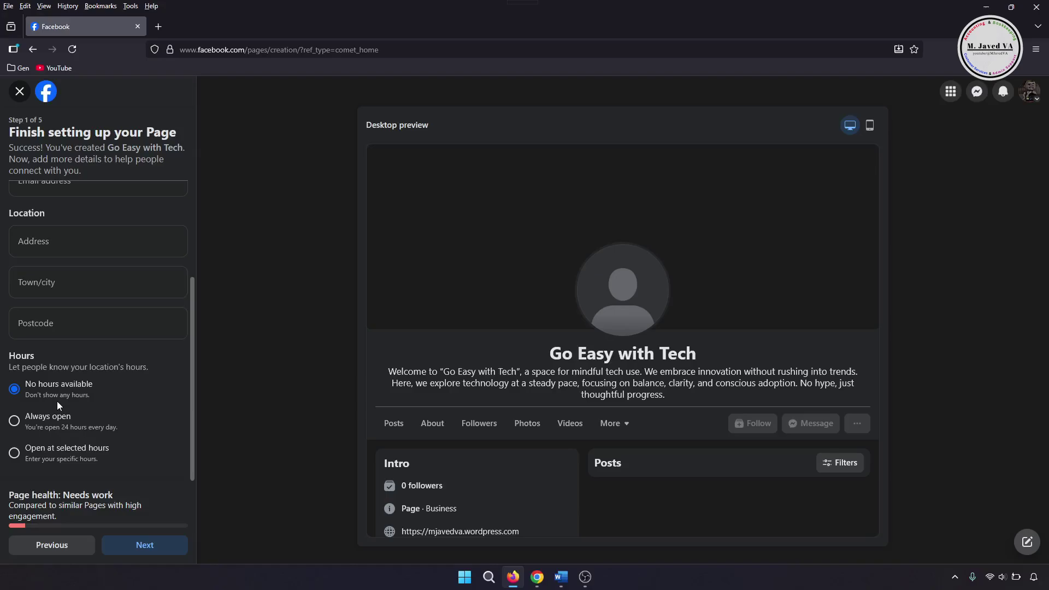
pyautogui.click(145, 544)
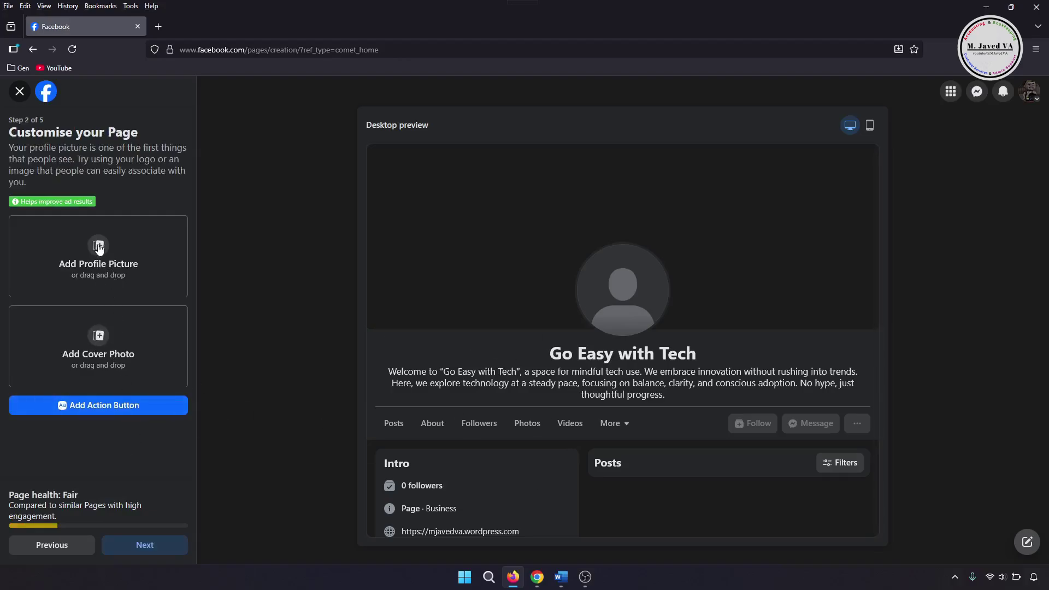
pyautogui.click(112, 279)
pyautogui.click(444, 336)
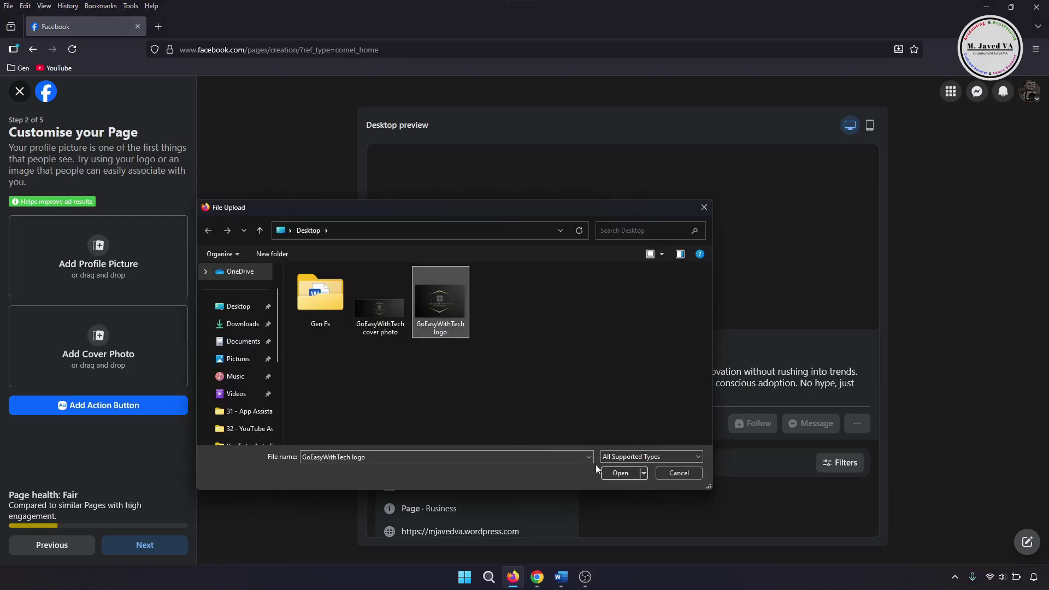
pyautogui.click(618, 472)
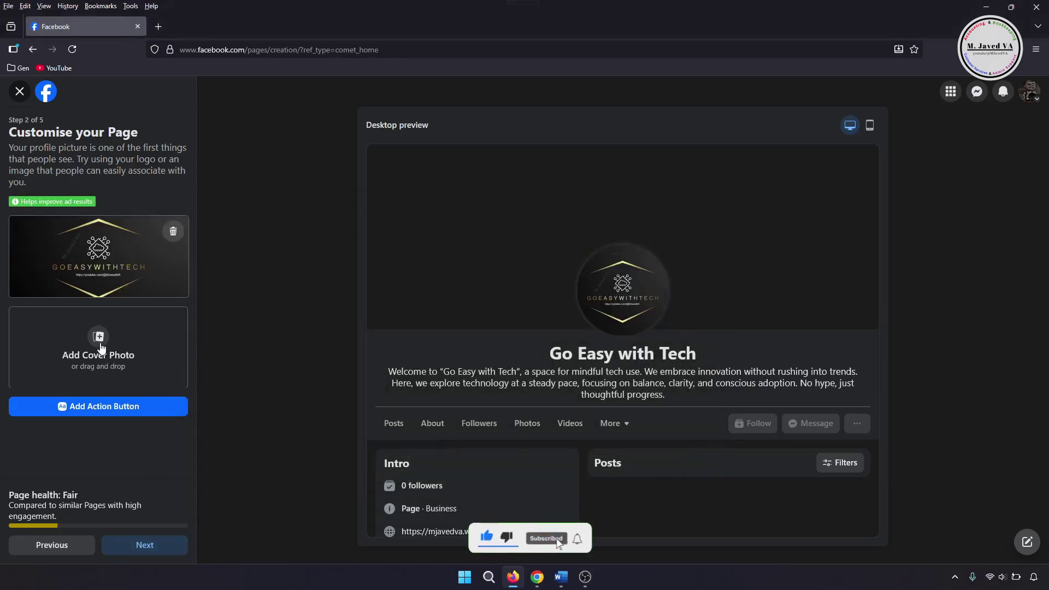
# Upload the GoEasyWithTech image as the Page's cover photo.
pyautogui.click(133, 369)
pyautogui.click(376, 334)
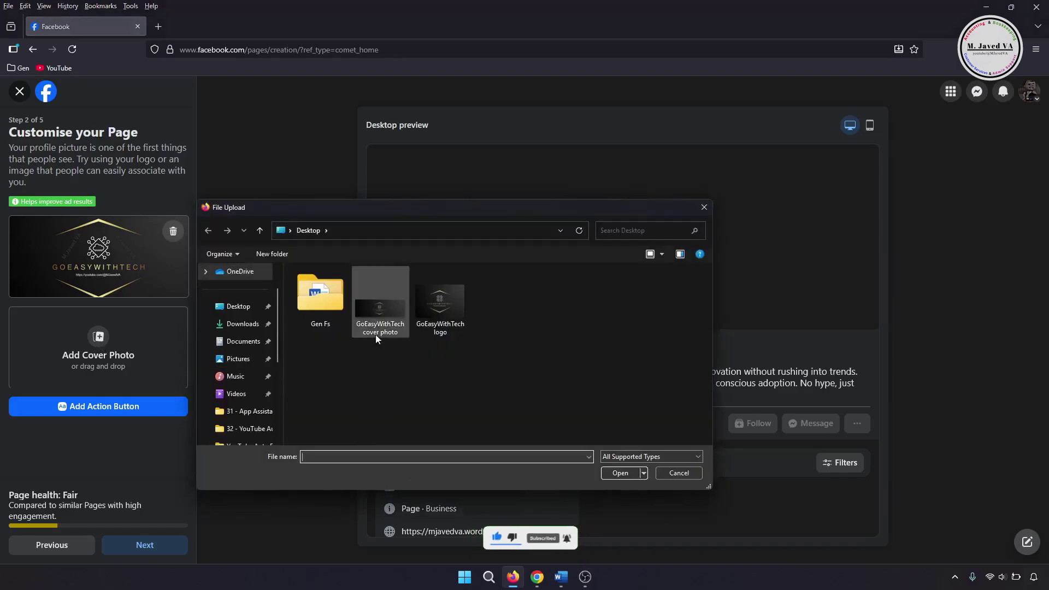
pyautogui.click(620, 472)
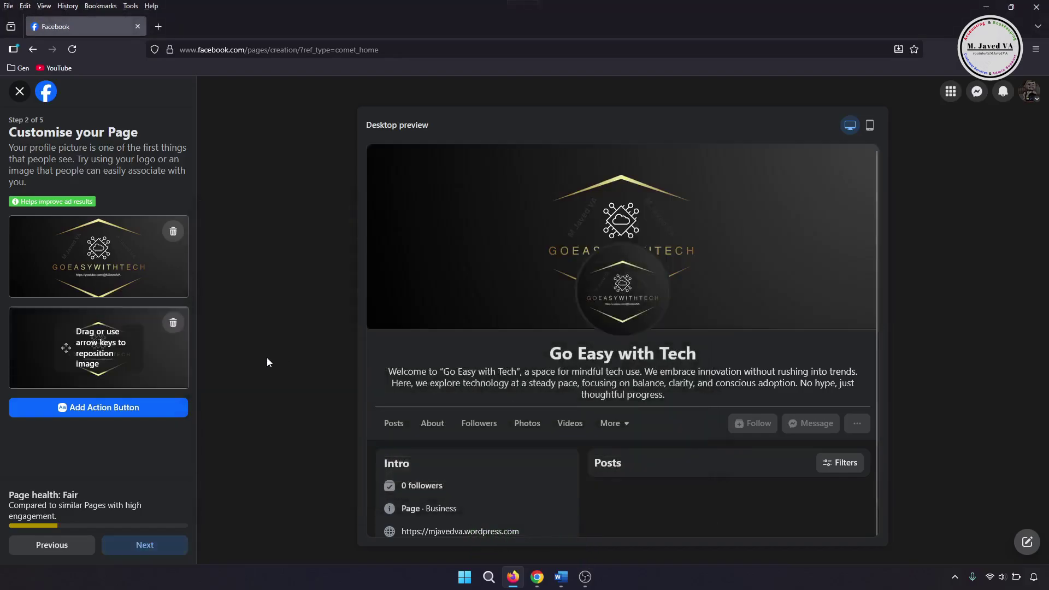
# Dismiss the action button introduction and advance to the WhatsApp step.
pyautogui.click(136, 411)
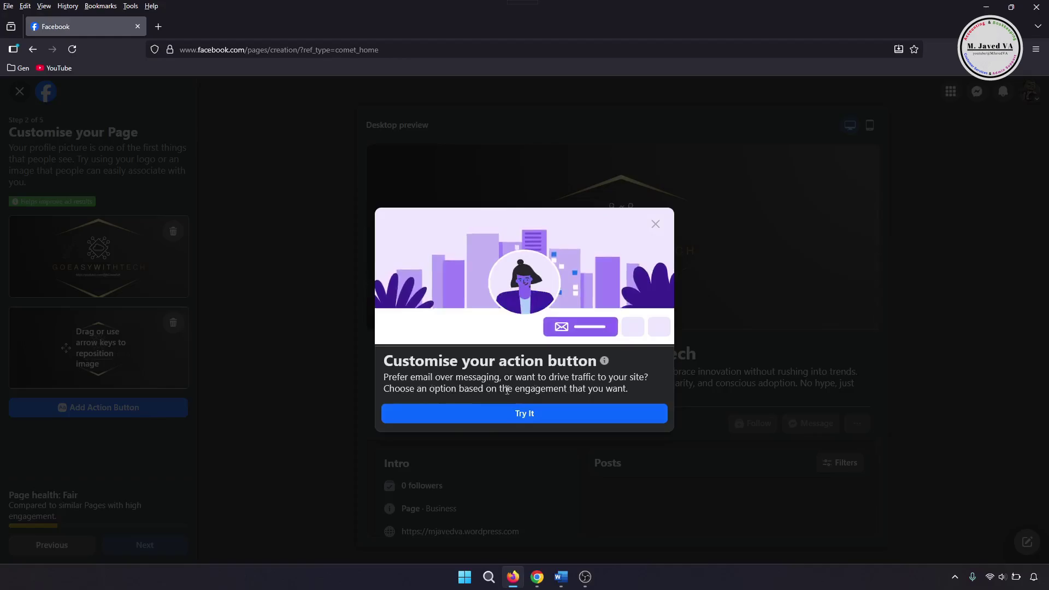
pyautogui.click(345, 374)
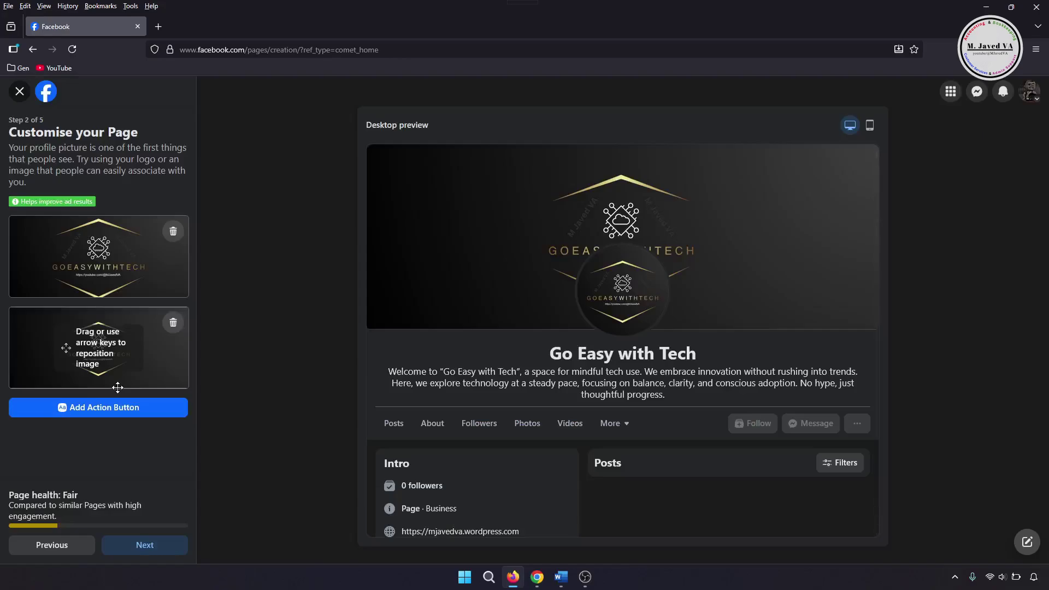
pyautogui.click(143, 547)
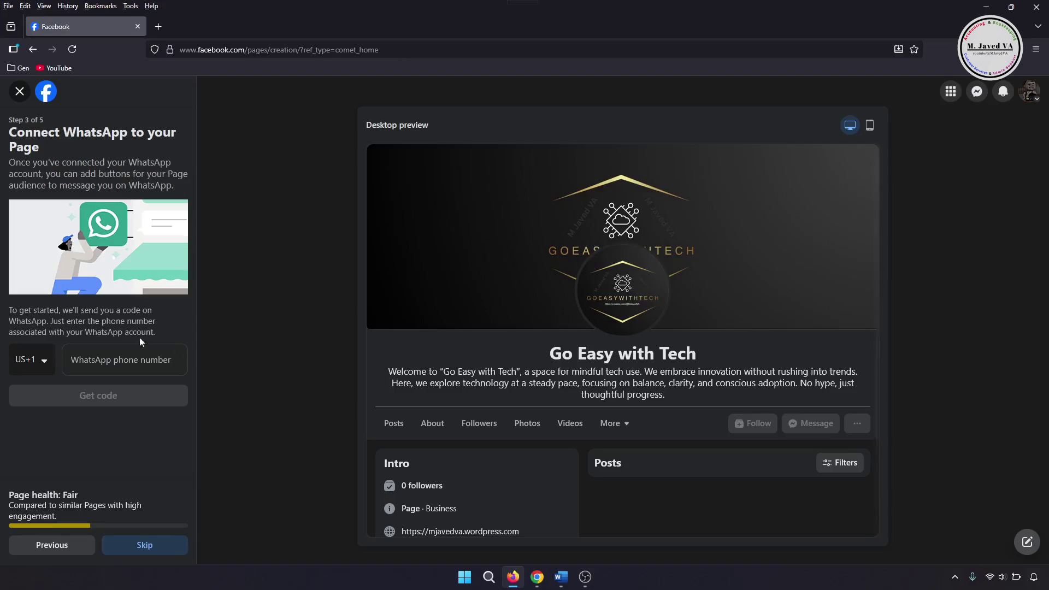
# Skip connecting a WhatsApp number to the Page.
pyautogui.click(131, 359)
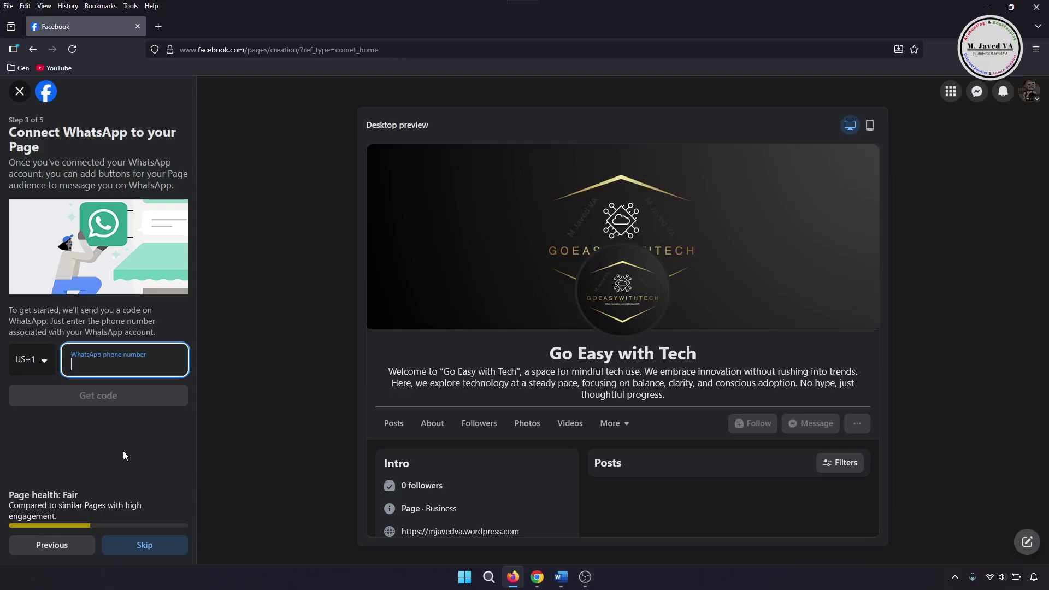
pyautogui.click(142, 545)
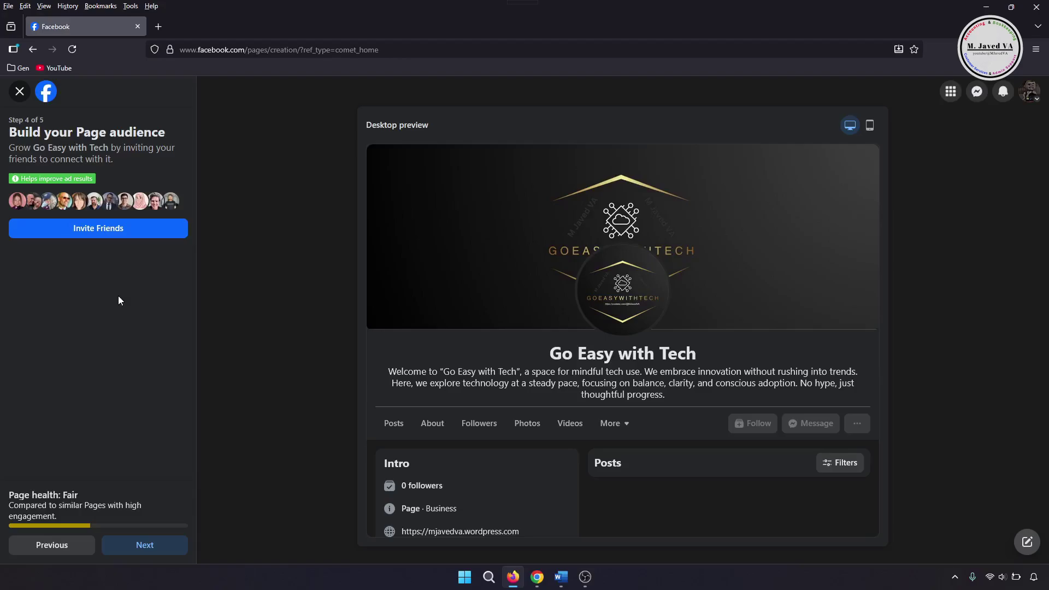
# Select ten friends in the Invite Friends list.
pyautogui.click(98, 229)
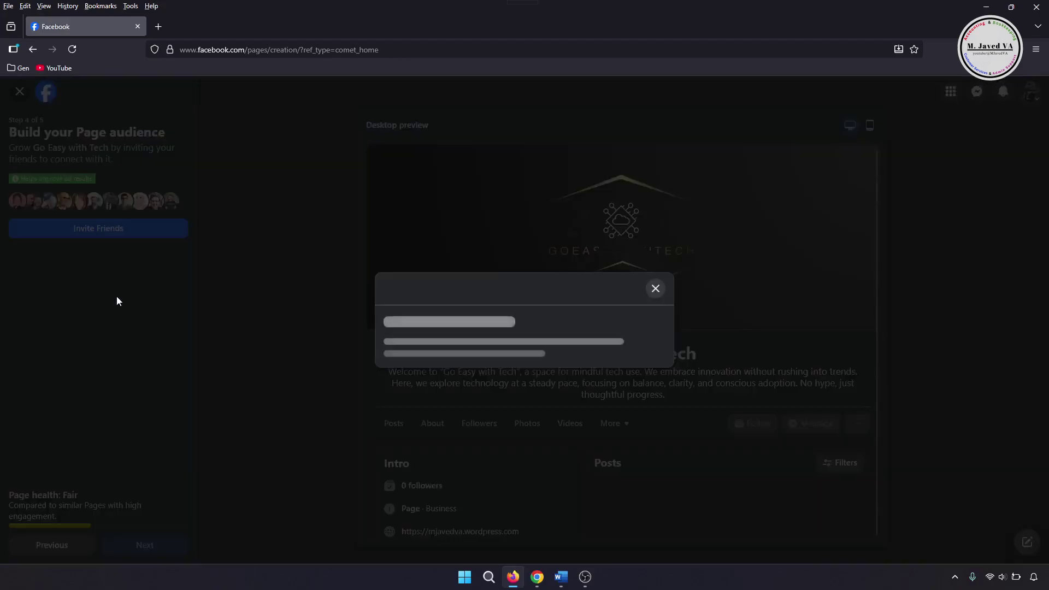
pyautogui.scroll(-2, 508, 415)
pyautogui.scroll(2, 610, 389)
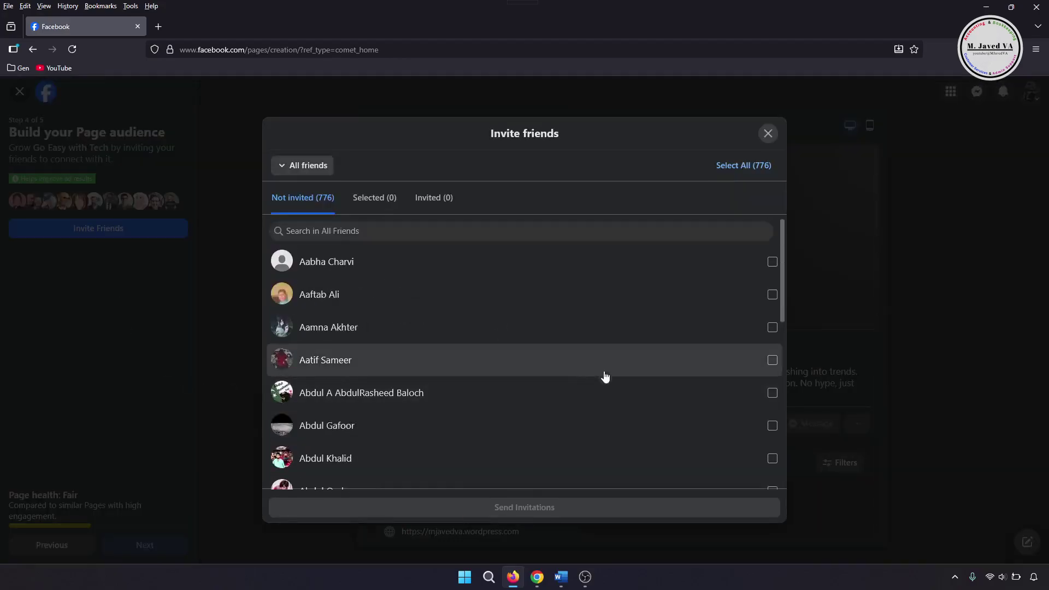
pyautogui.click(727, 262)
pyautogui.click(726, 295)
pyautogui.click(724, 327)
pyautogui.click(725, 360)
pyautogui.click(725, 393)
pyautogui.click(726, 432)
pyautogui.click(726, 459)
pyautogui.scroll(-2, 639, 383)
pyautogui.click(642, 388)
pyautogui.click(650, 419)
pyautogui.click(656, 452)
# Send the Page invitations to the ten selected friends and continue to step 5.
pyautogui.scroll(-4, 564, 384)
pyautogui.scroll(5, 580, 437)
pyautogui.click(546, 507)
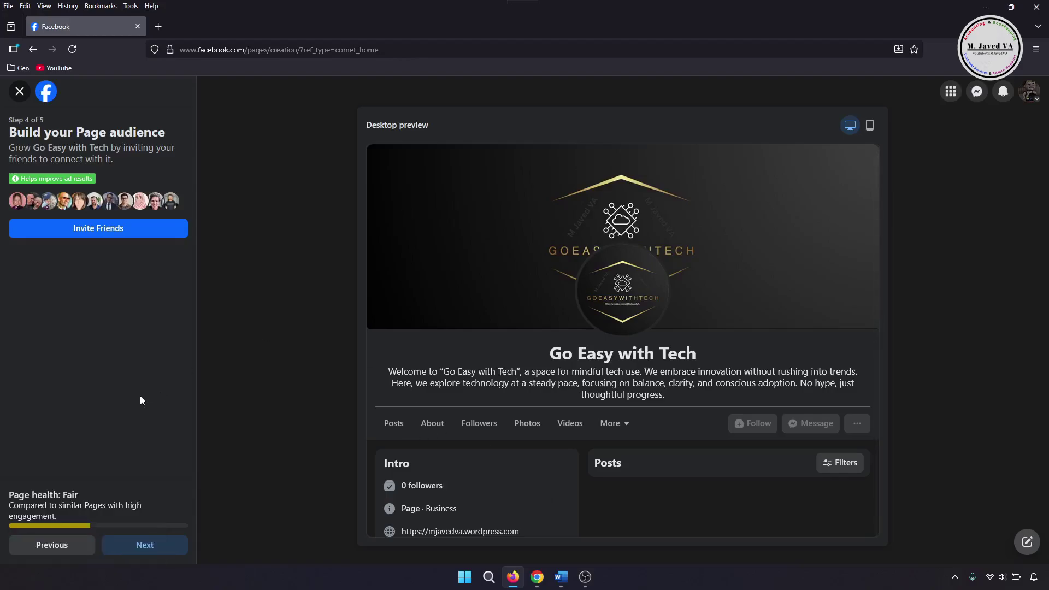
pyautogui.click(144, 544)
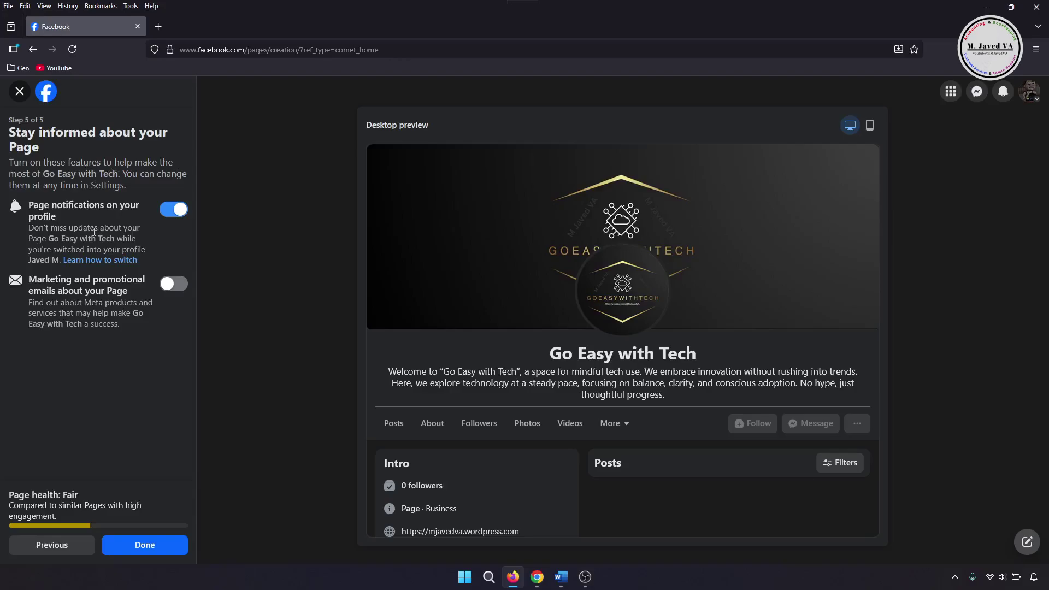
# Enable marketing and promotional emails and complete the Page setup.
pyautogui.click(173, 284)
pyautogui.click(158, 548)
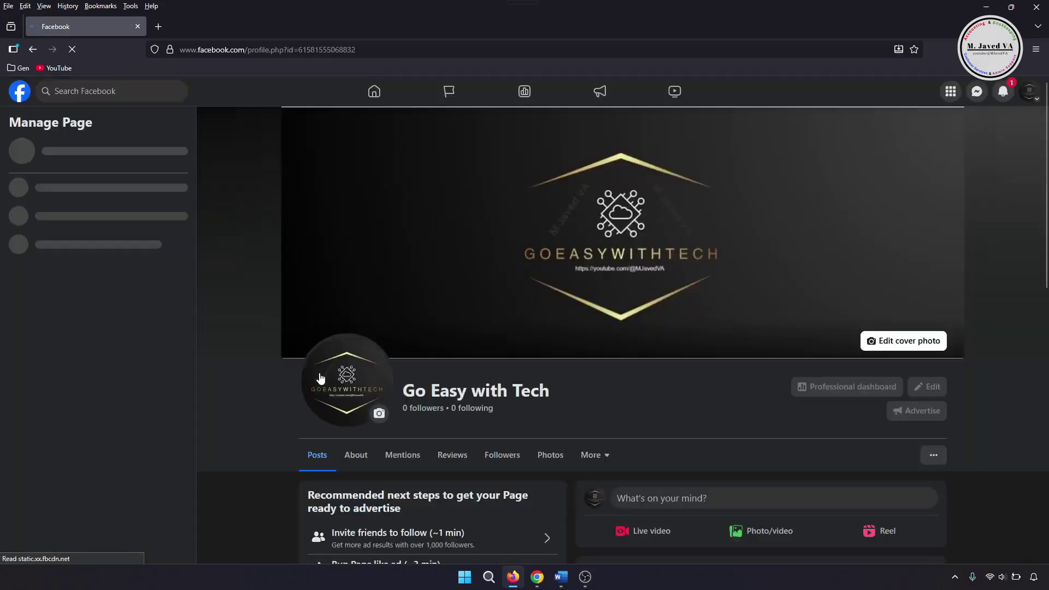
# Scroll through the finished Go Easy with Tech Page and briefly check the account menu.
pyautogui.scroll(-4, 319, 374)
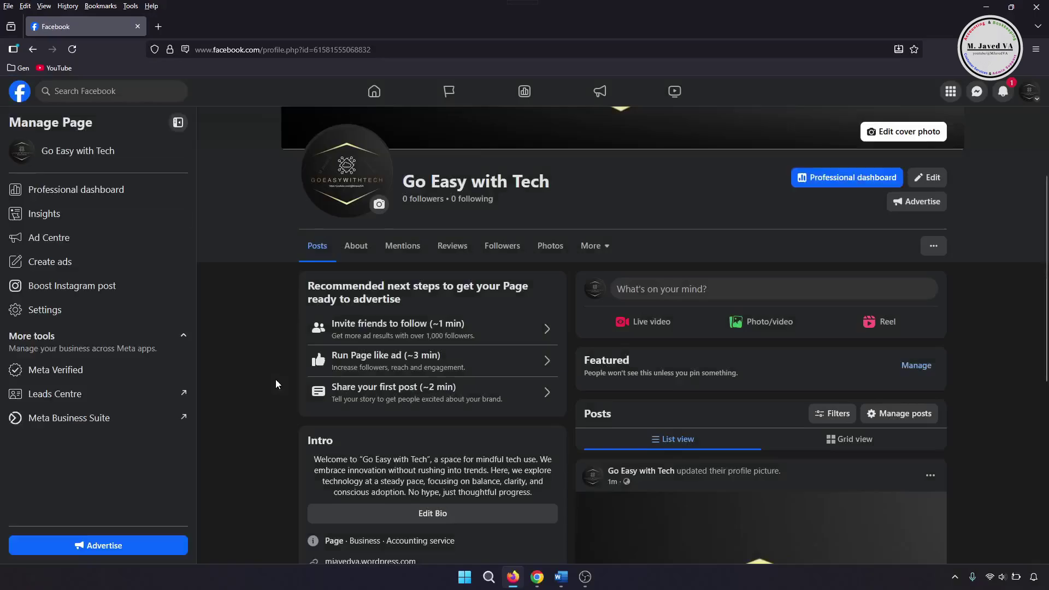
pyautogui.scroll(-10, 248, 332)
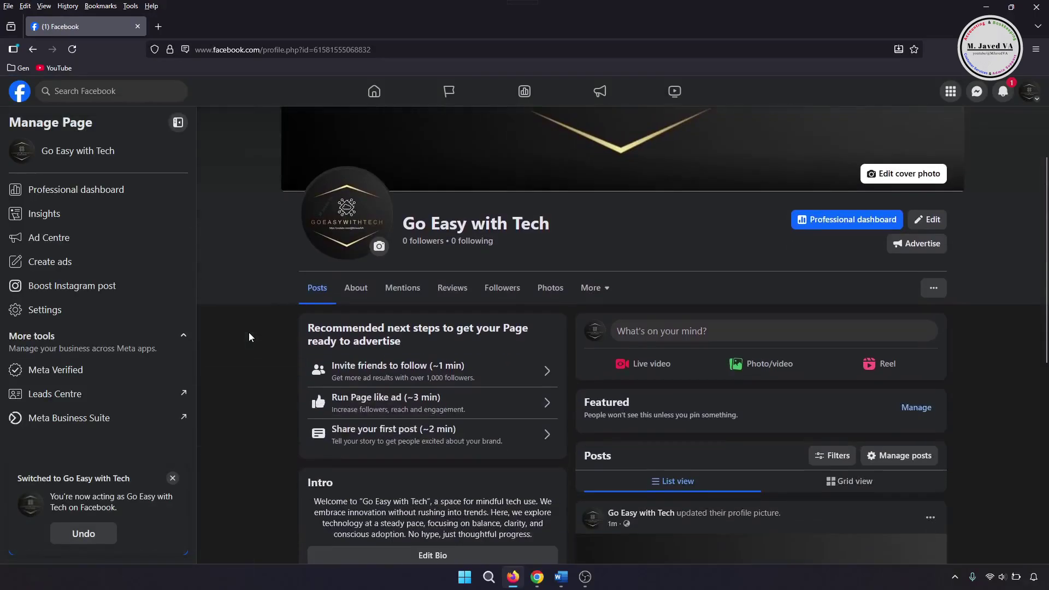
pyautogui.scroll(10, 274, 351)
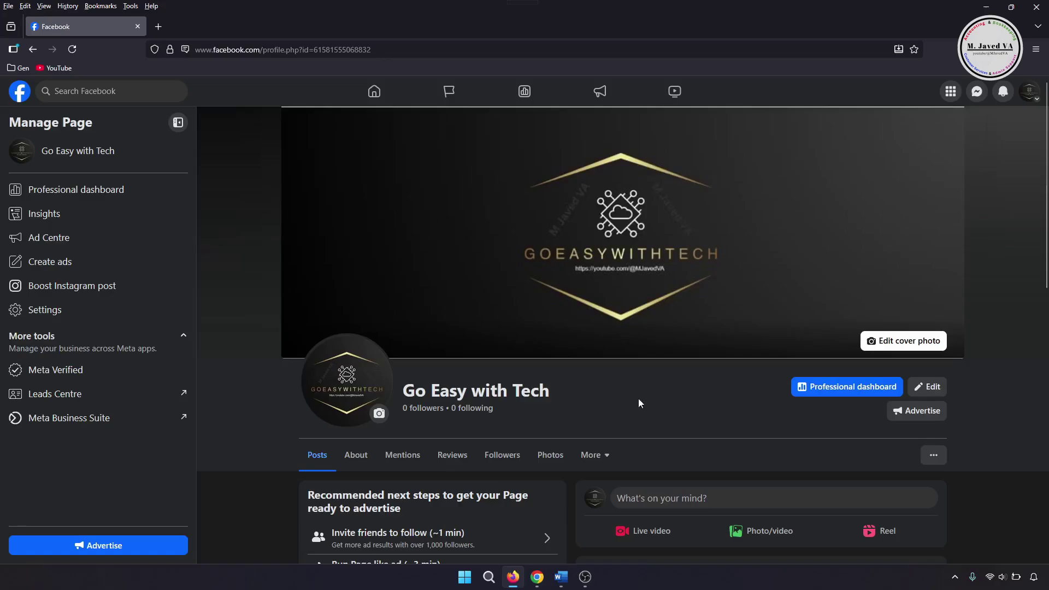
pyautogui.click(1030, 91)
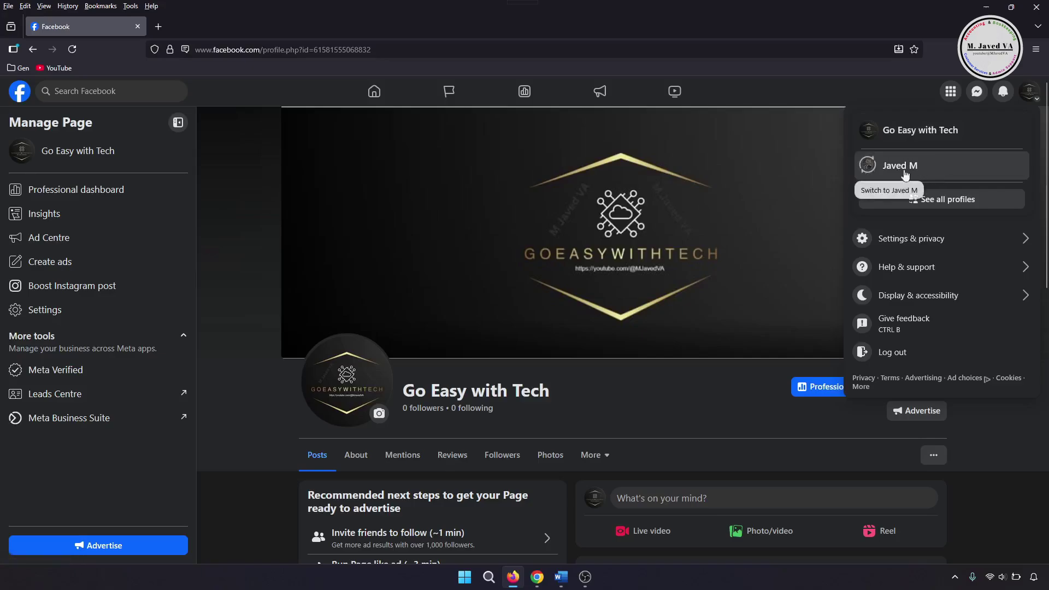
pyautogui.click(693, 398)
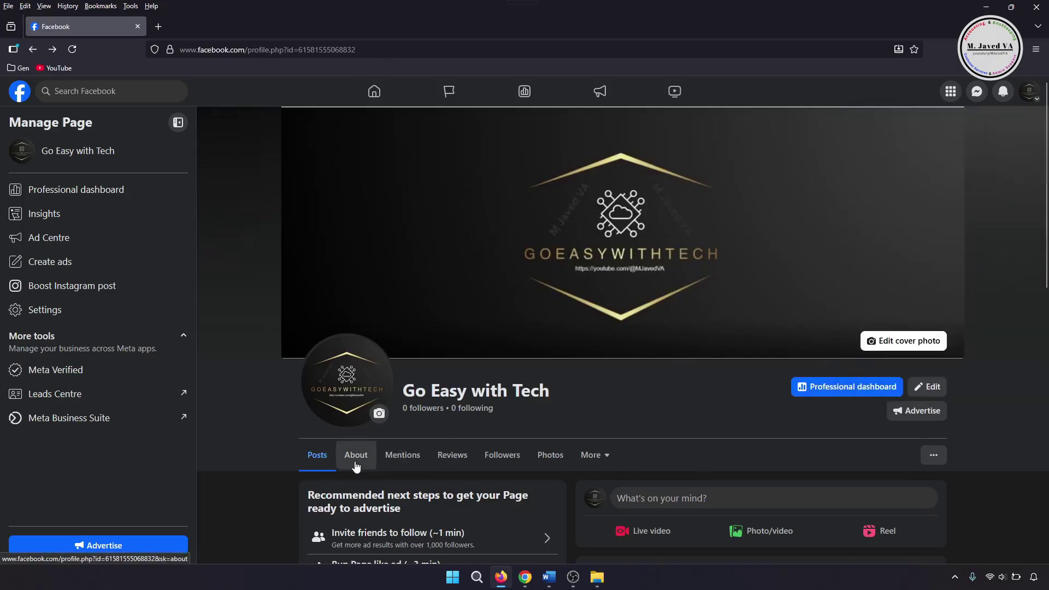
# Add Business service as a third Page category from the About tab.
pyautogui.click(357, 457)
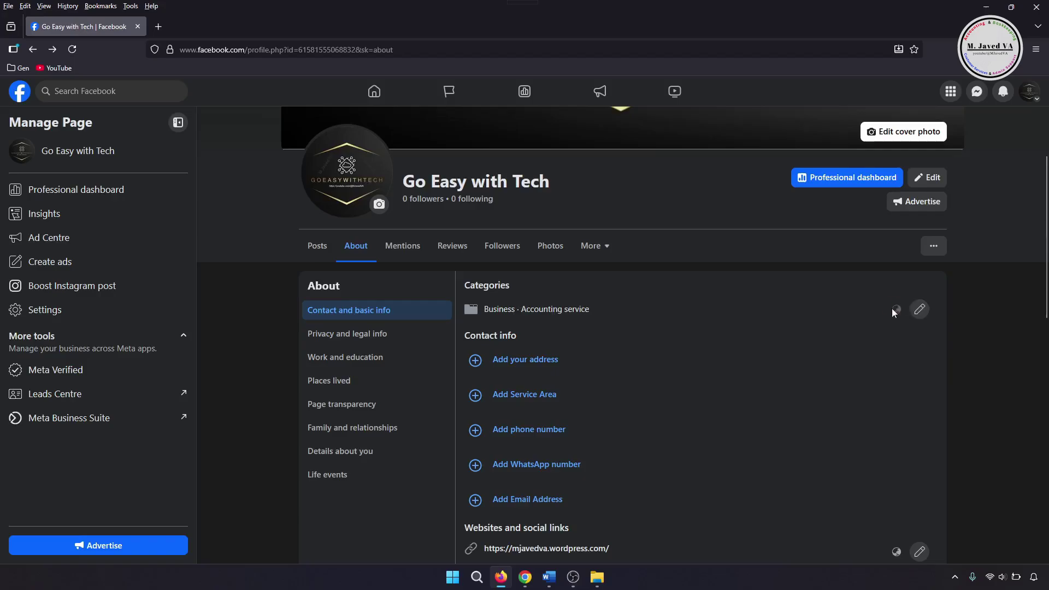
pyautogui.click(919, 309)
pyautogui.click(634, 327)
pyautogui.write('services')
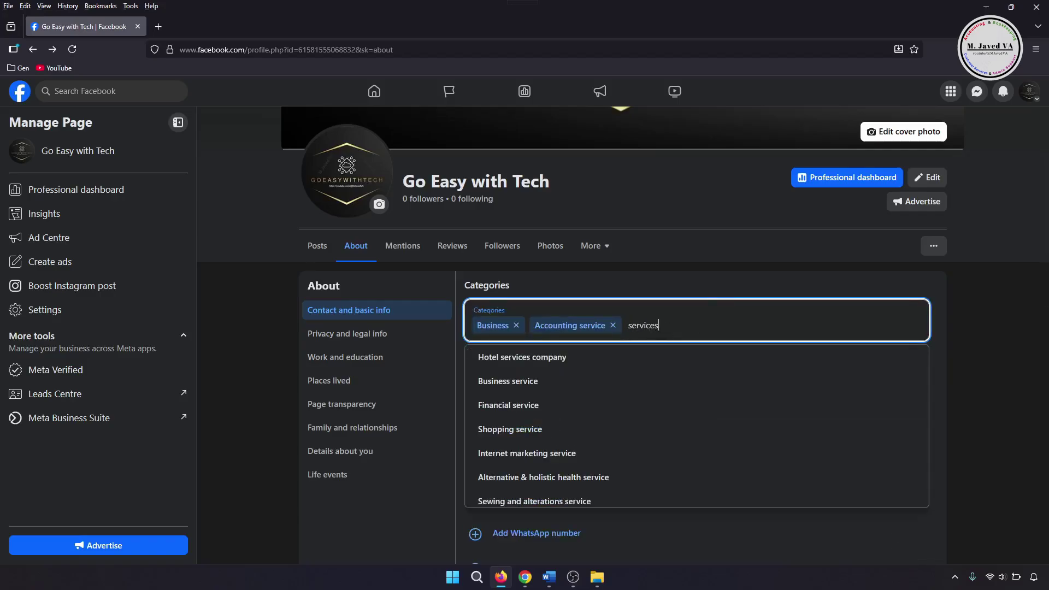
pyautogui.click(570, 387)
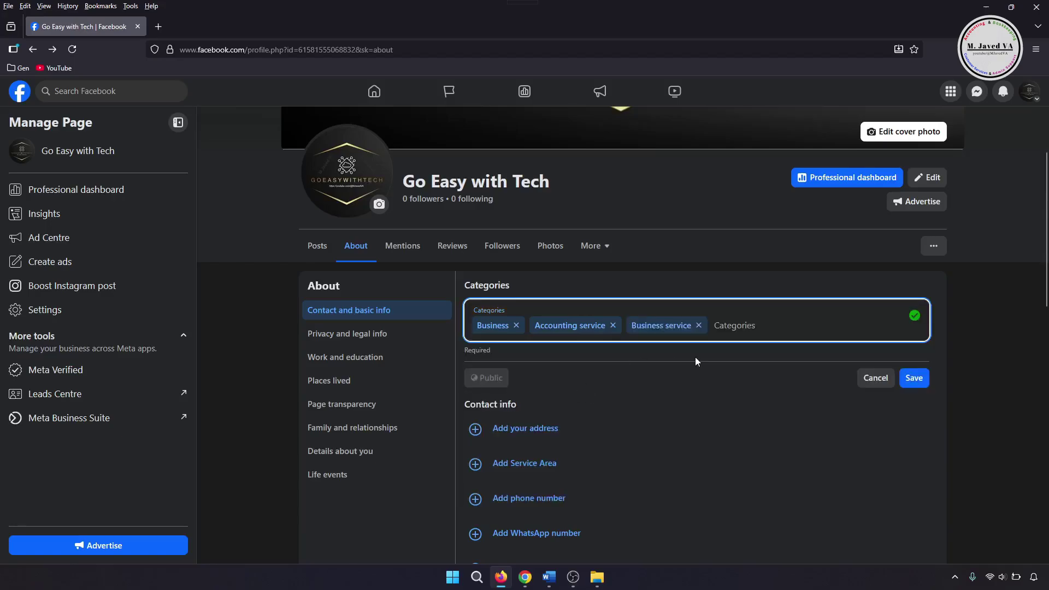
# Save the Business, Accounting service and Business service categories, then begin adding the Page's address.
pyautogui.click(912, 378)
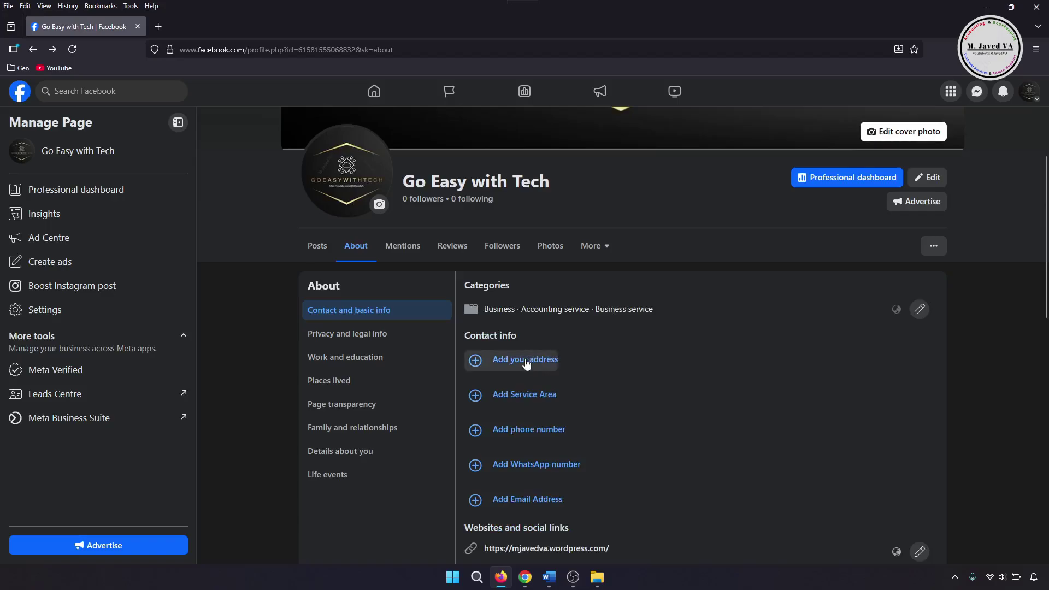
pyautogui.scroll(-2, 523, 364)
pyautogui.click(524, 249)
pyautogui.scroll(-8, 632, 300)
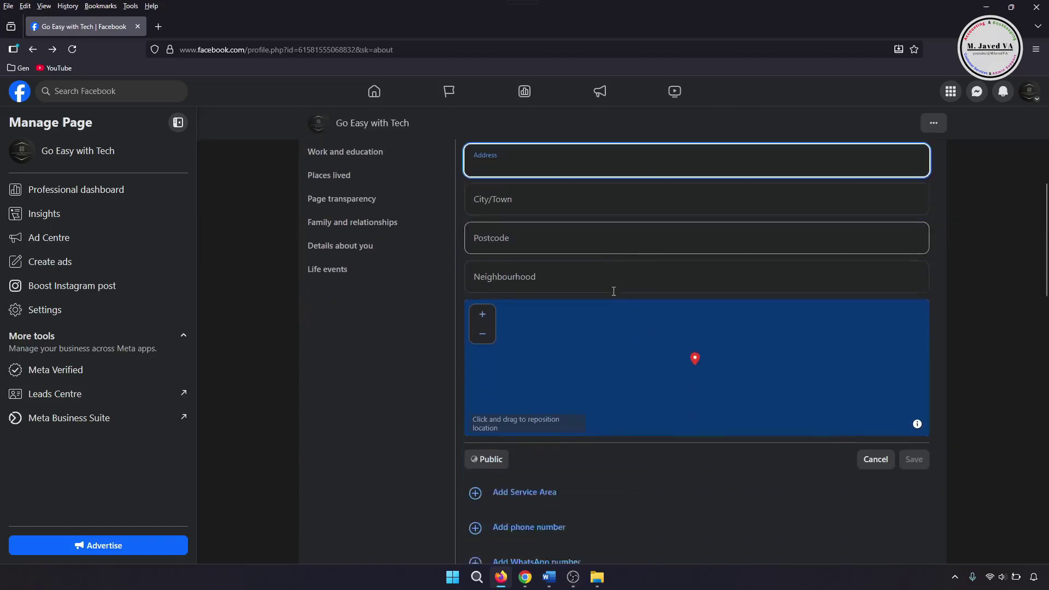
pyautogui.scroll(3, 661, 346)
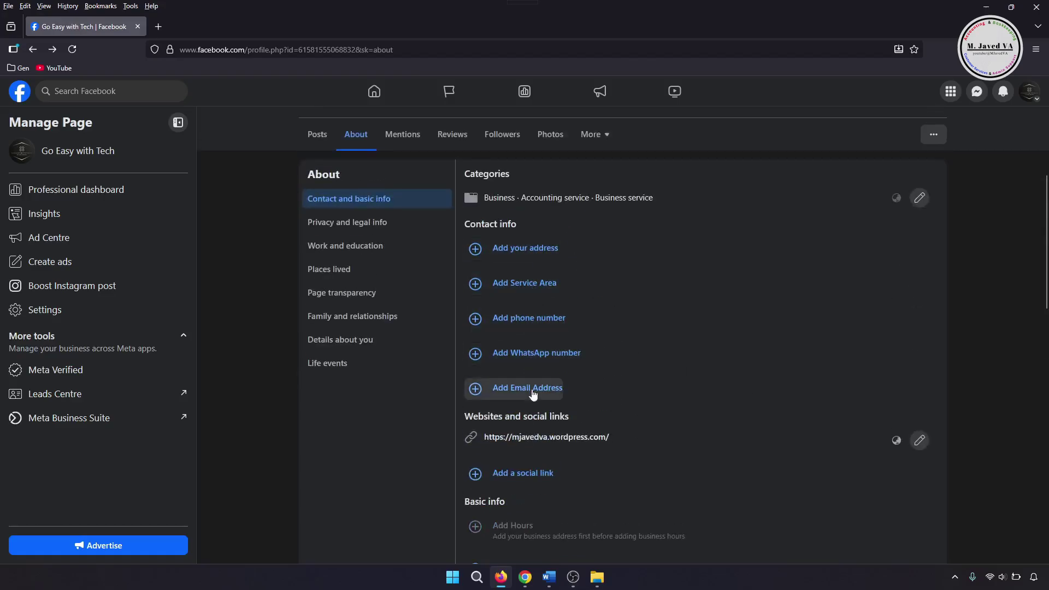
pyautogui.scroll(-3, 642, 326)
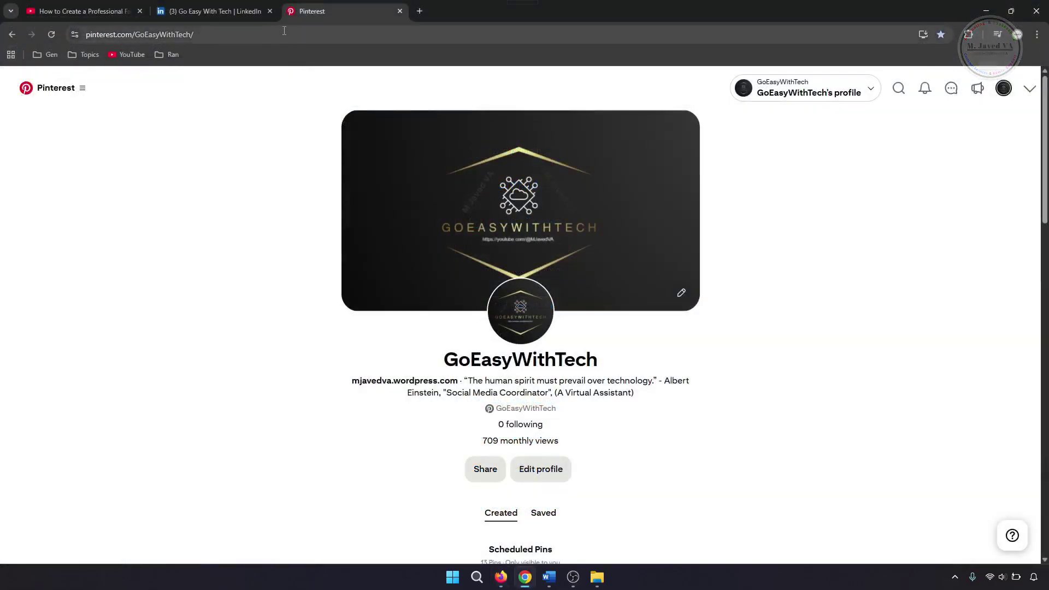
# Copy the GoEasyWithTech Pinterest profile address and start a new social link on the Facebook Page.
pyautogui.click(284, 31)
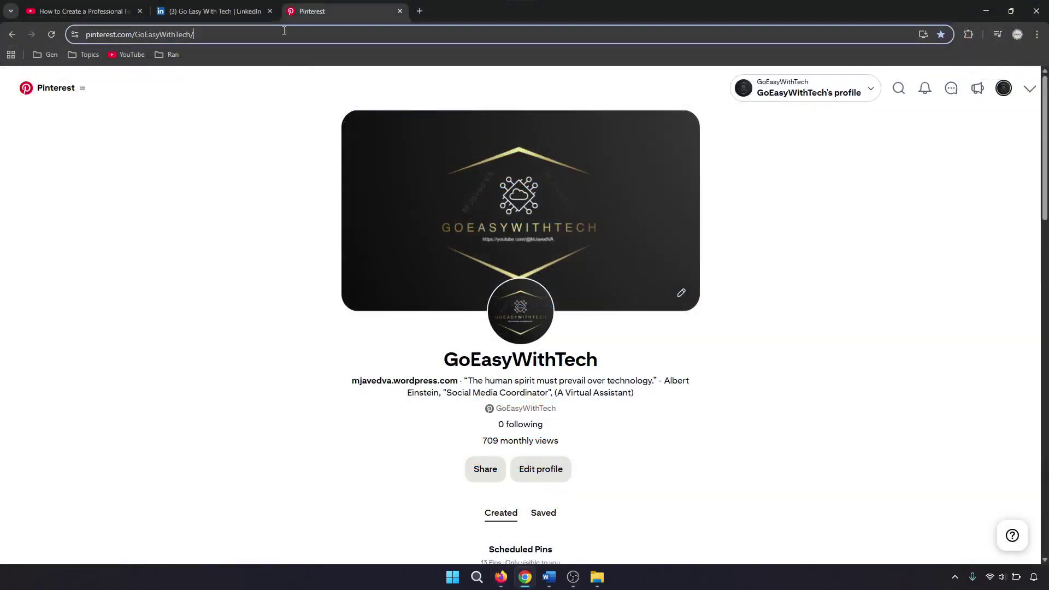
pyautogui.hotkey('ctrl', 'c')
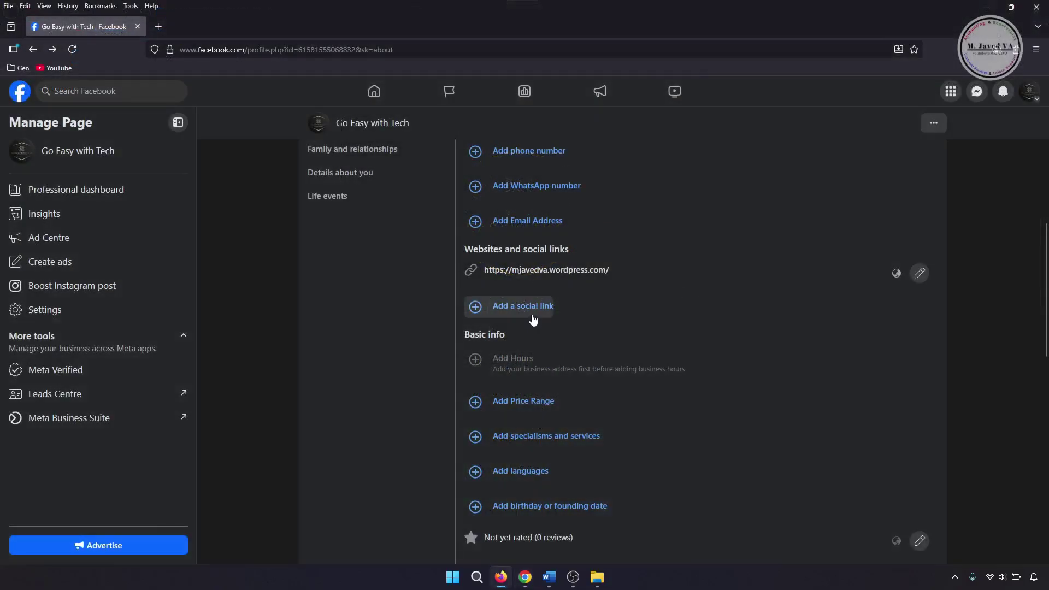
pyautogui.click(533, 307)
pyautogui.click(922, 306)
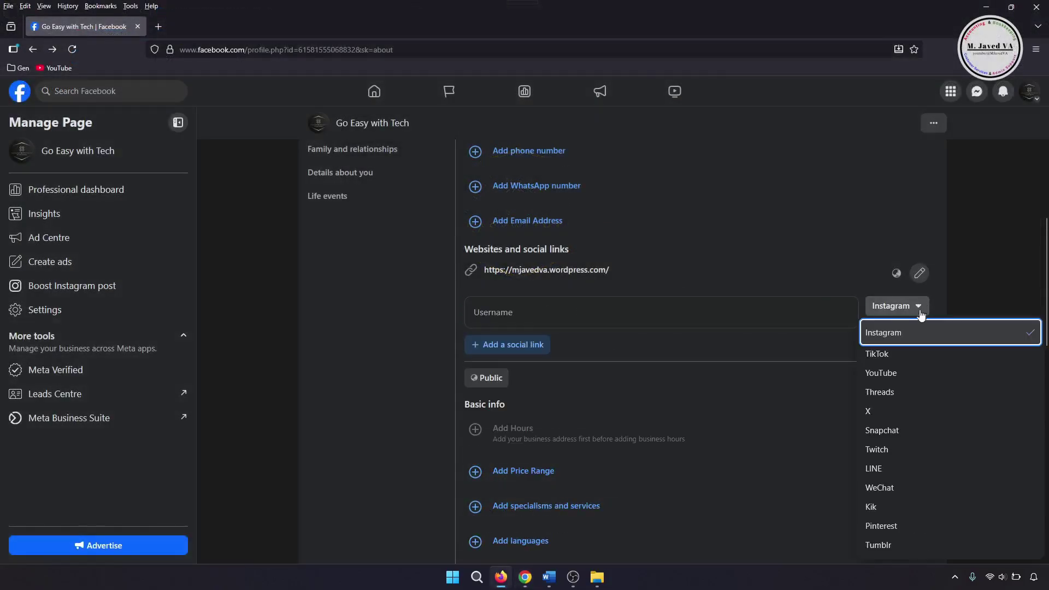
pyautogui.click(904, 526)
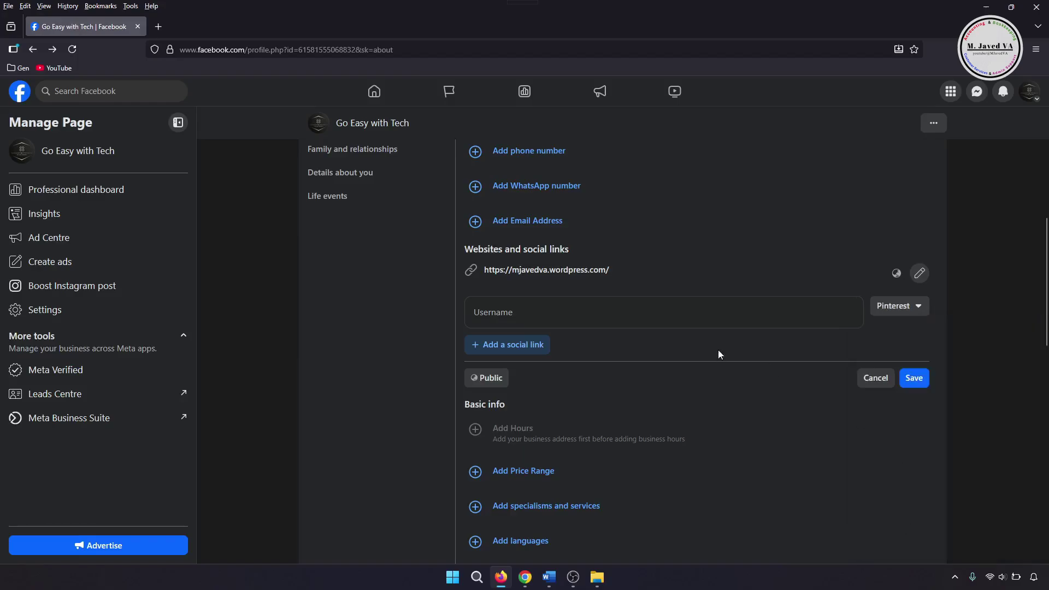
pyautogui.click(624, 316)
pyautogui.hotkey('ctrl', 'v')
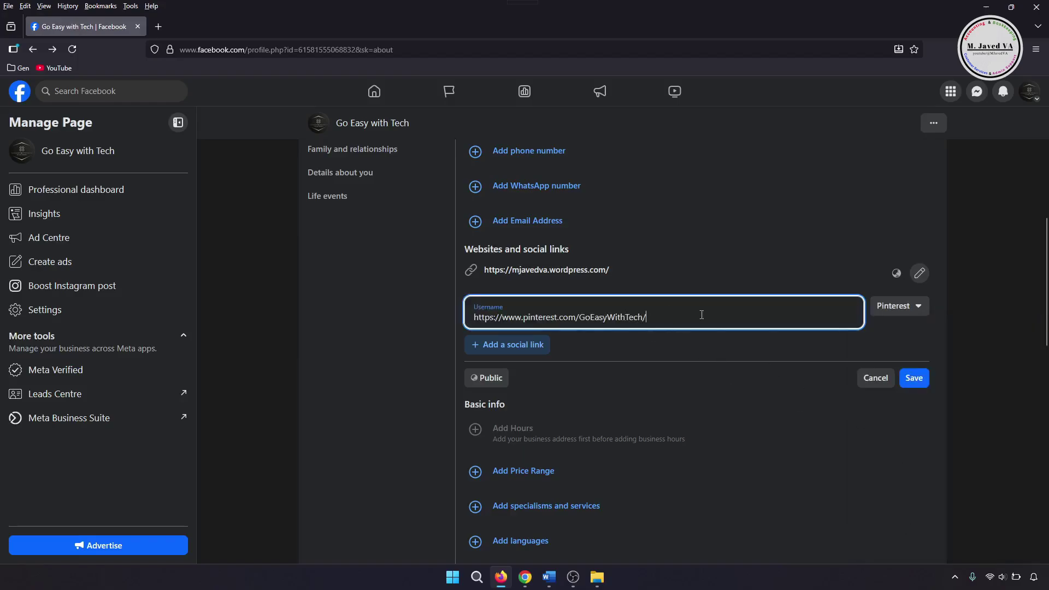
pyautogui.click(914, 378)
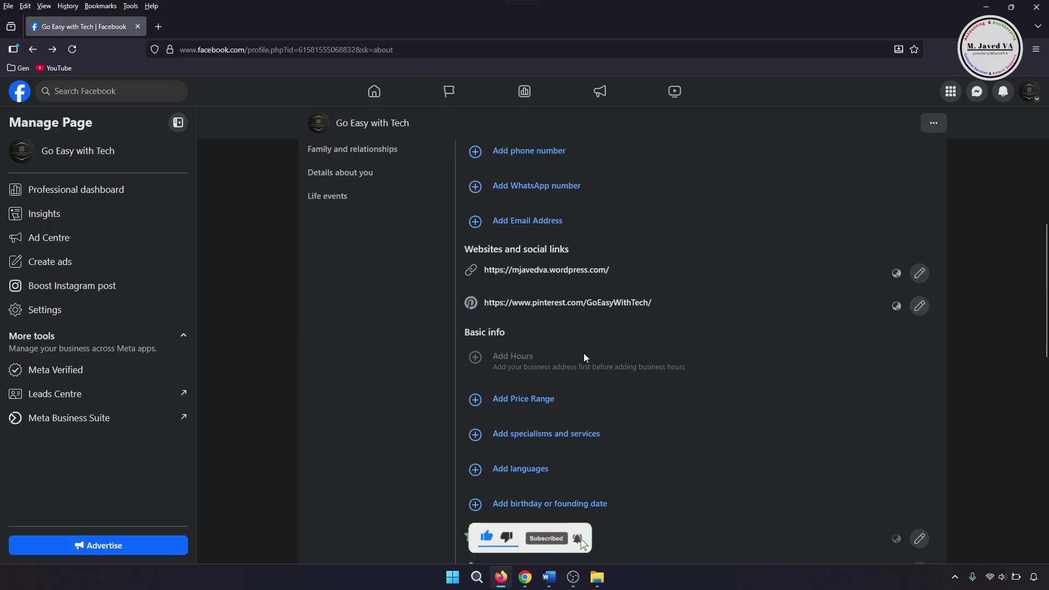
pyautogui.scroll(-1, 643, 333)
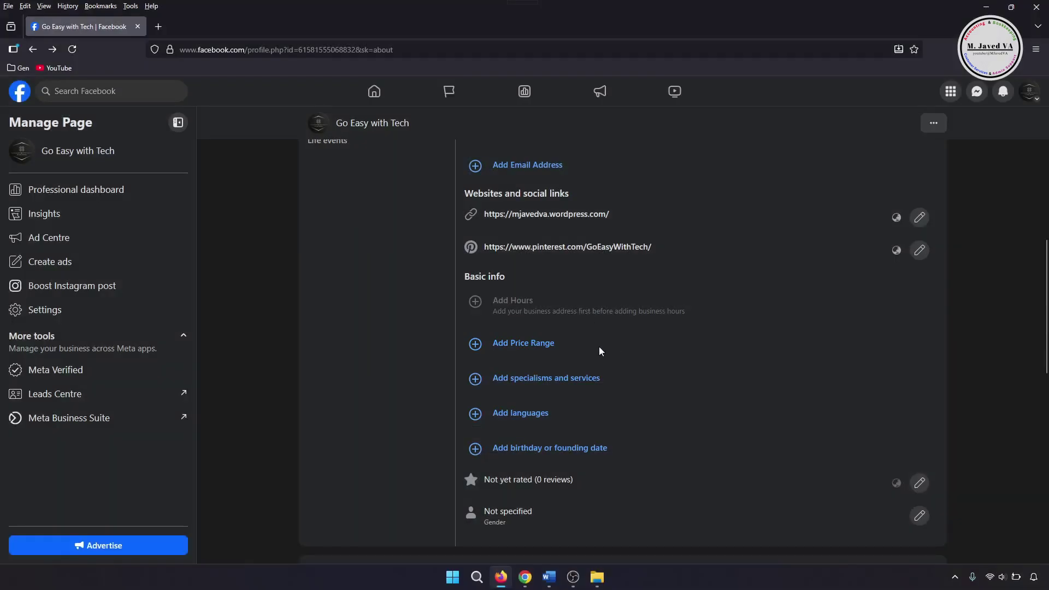
# Leave price range and services unchanged, and save English as the page language.
pyautogui.click(526, 345)
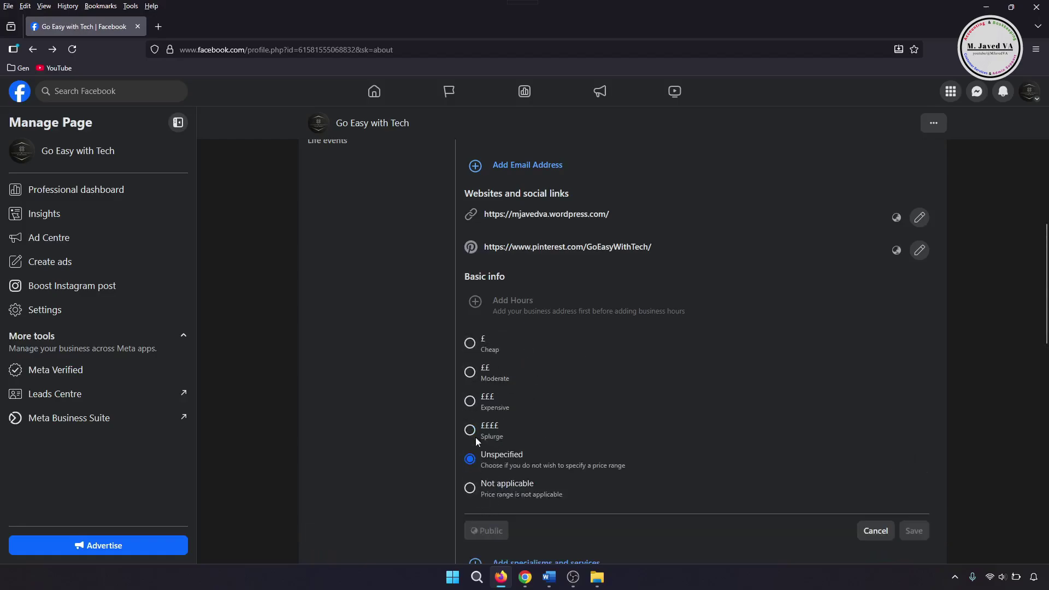
pyautogui.click(875, 530)
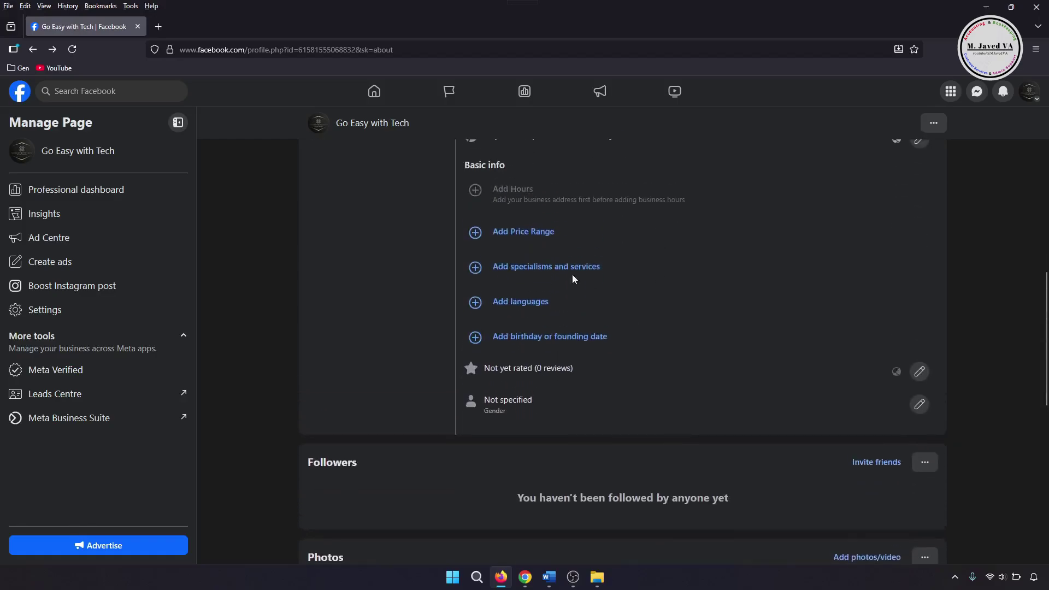
pyautogui.click(530, 278)
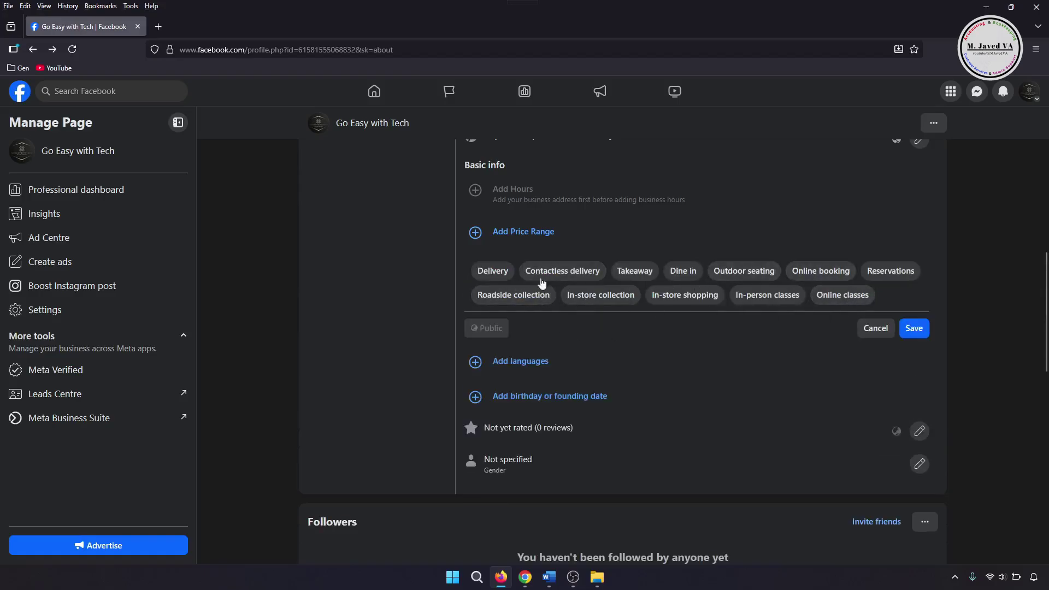
pyautogui.click(876, 328)
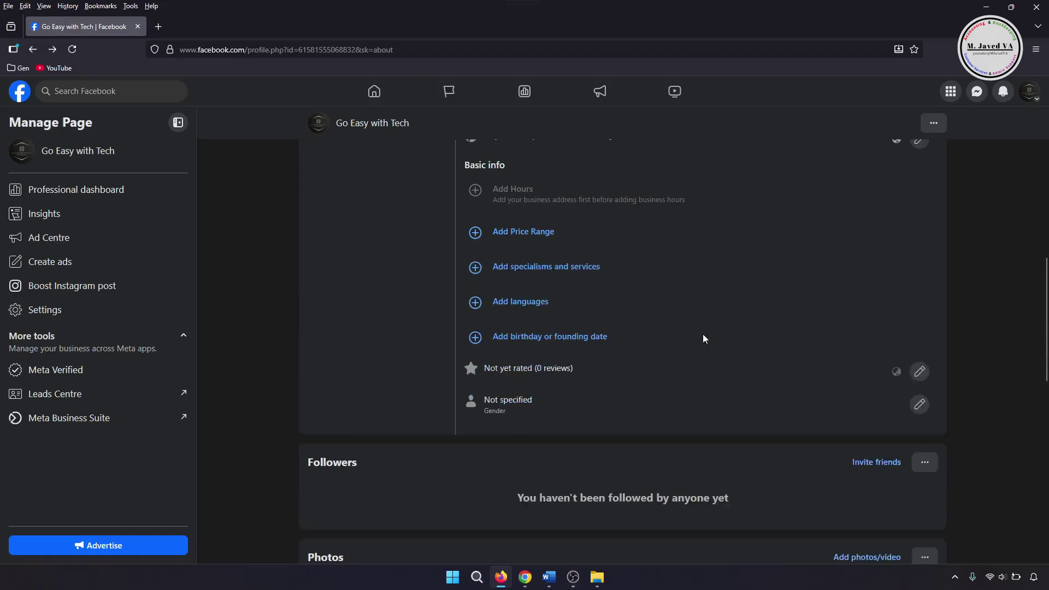
pyautogui.click(520, 304)
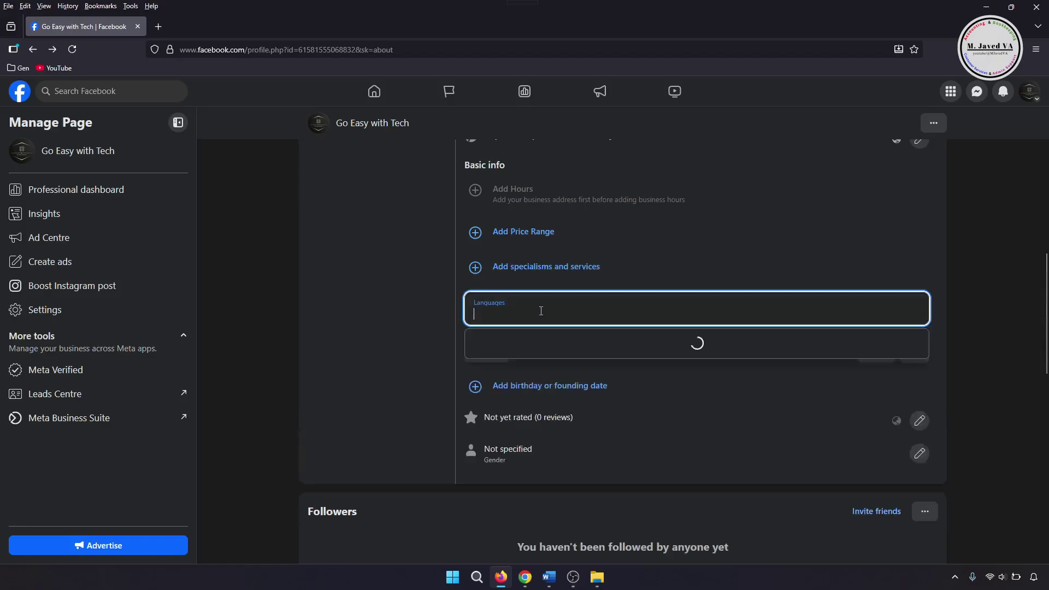
pyautogui.write('Eng')
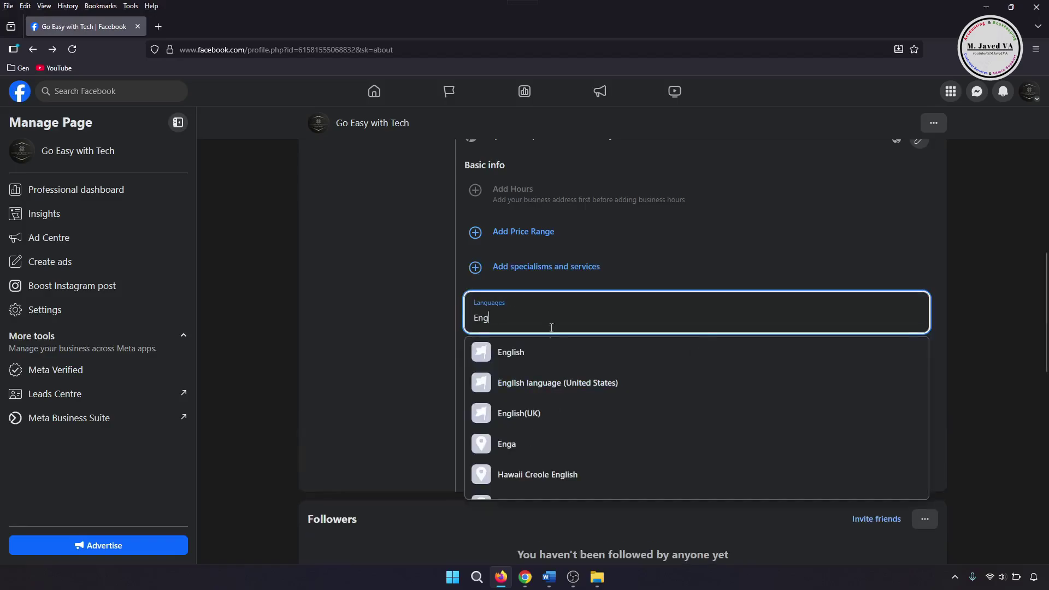
pyautogui.click(523, 364)
pyautogui.click(914, 362)
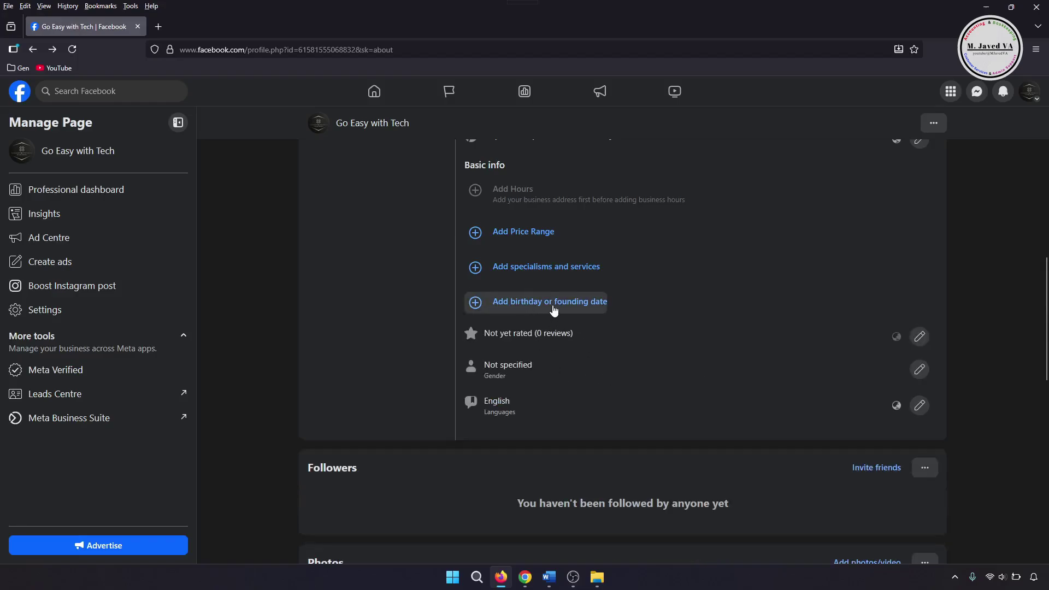
# Skip the founding date and set the page's gender to Male.
pyautogui.click(550, 302)
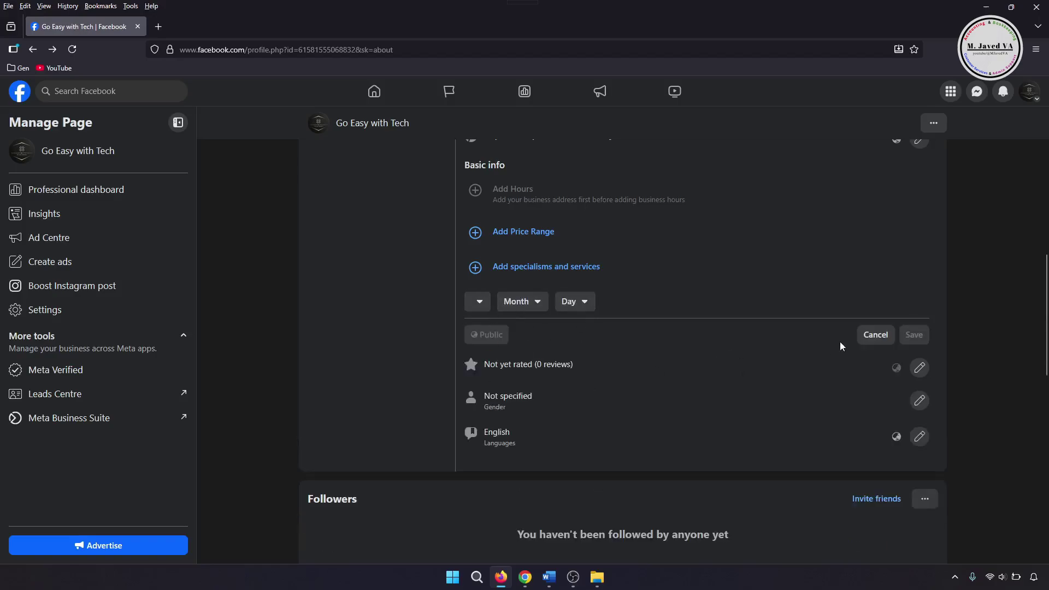
pyautogui.click(874, 335)
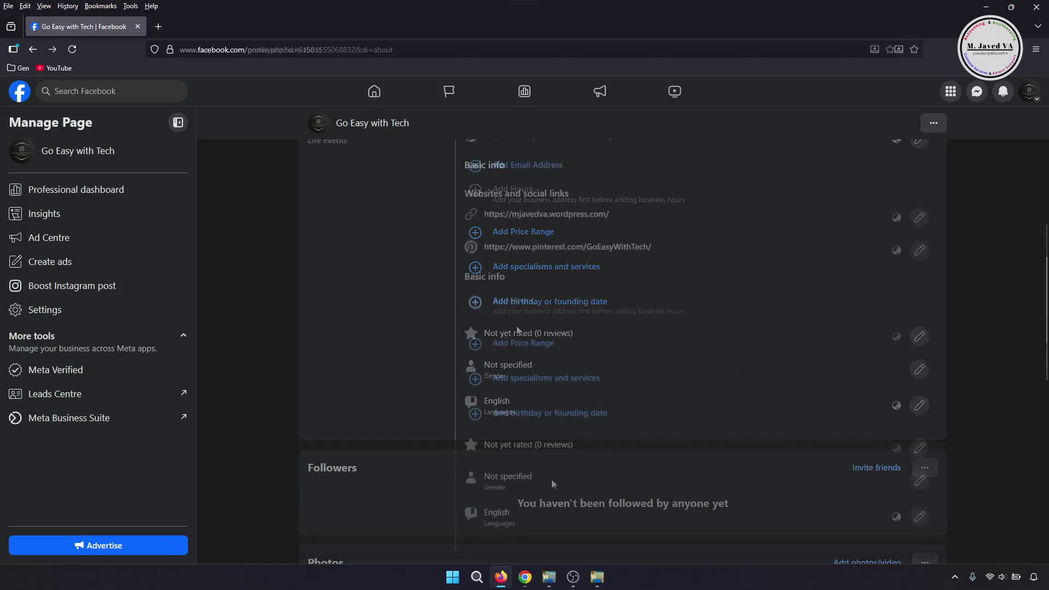
pyautogui.click(919, 482)
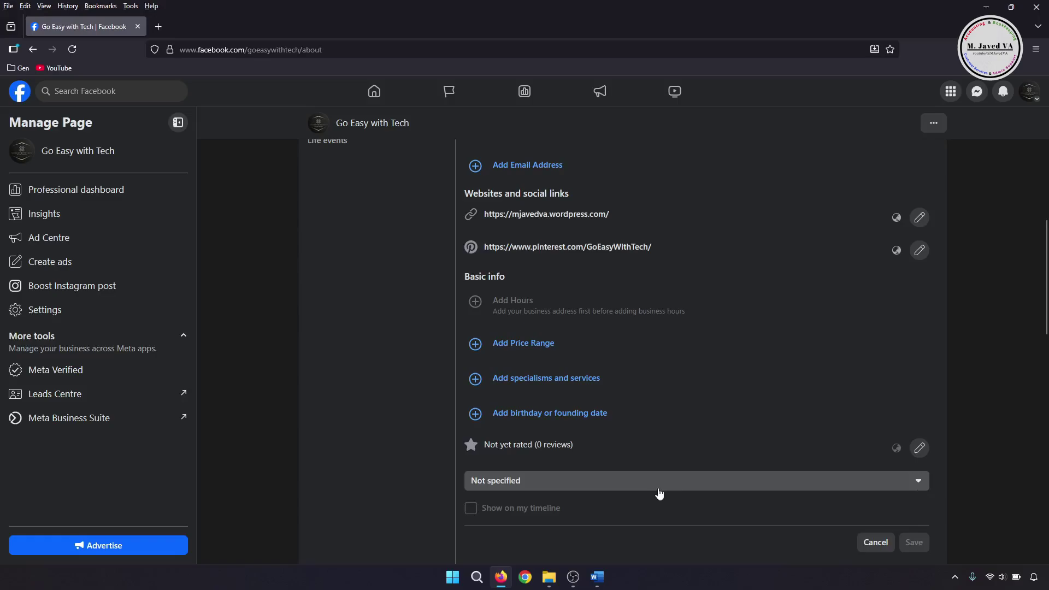
pyautogui.click(719, 486)
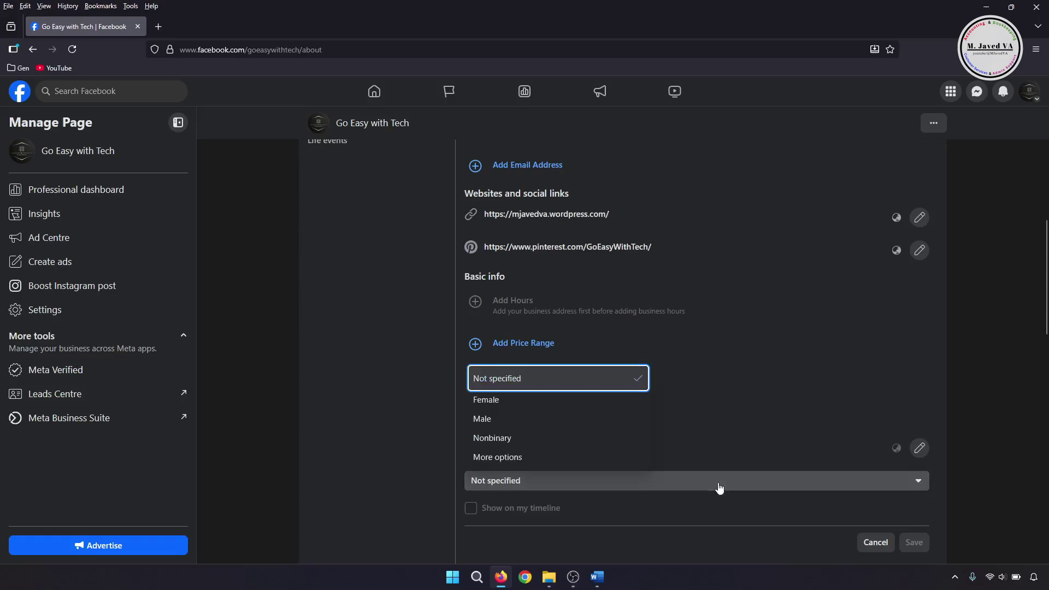
pyautogui.click(538, 425)
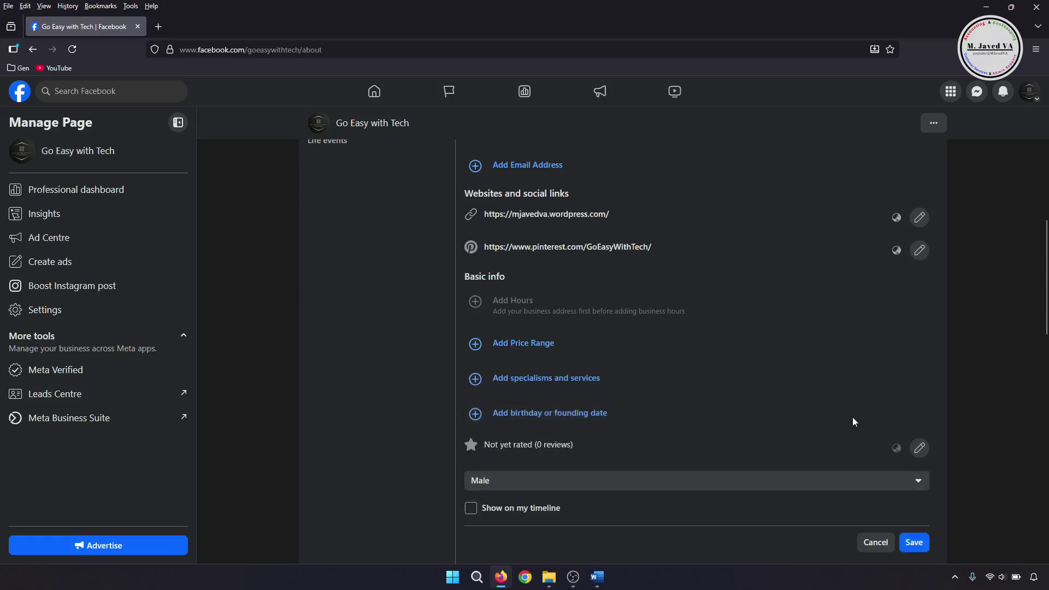
pyautogui.click(914, 542)
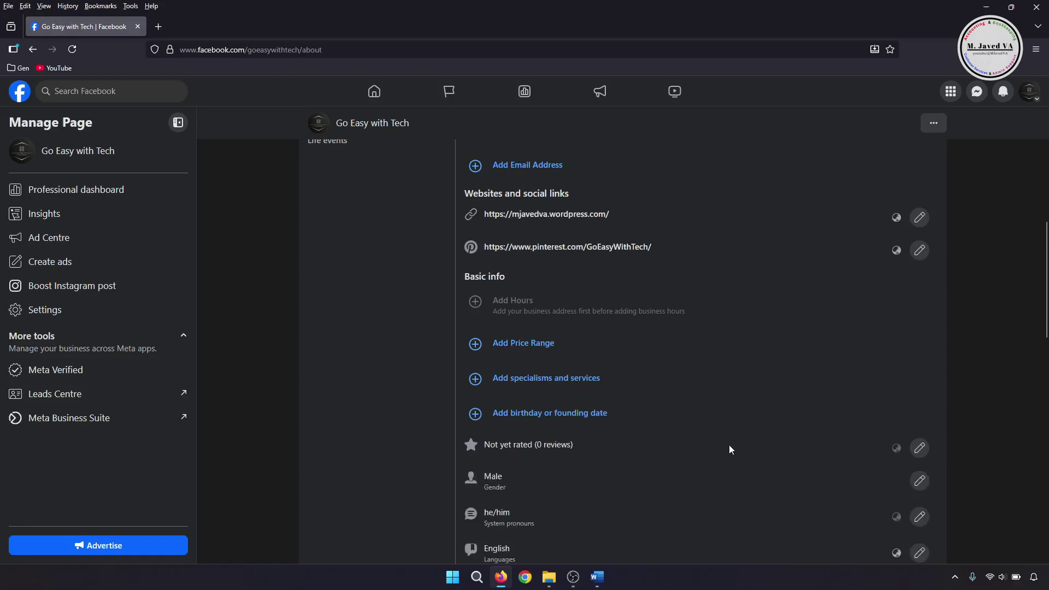
pyautogui.hotkey('alt', 'Left')
# Open Privacy and legal info and close the privacy policy field without adding a link.
pyautogui.scroll(-3, 630, 370)
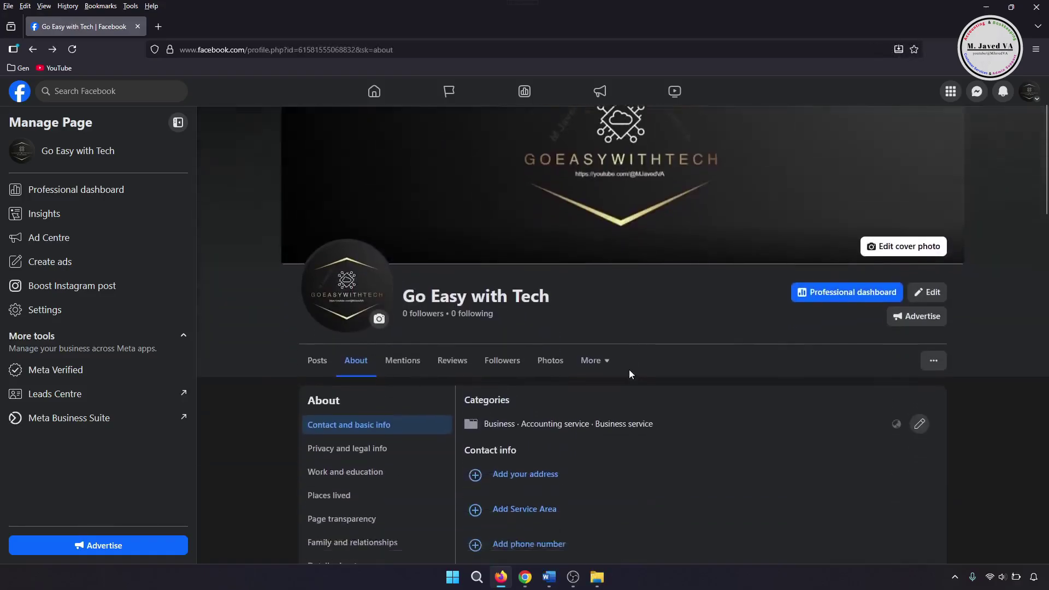
pyautogui.click(392, 382)
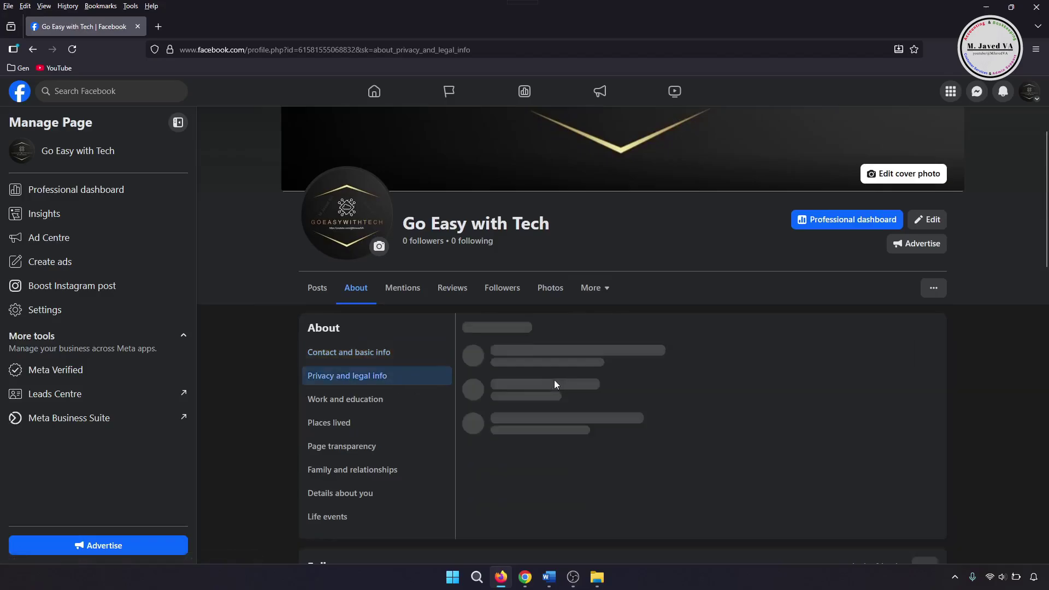
pyautogui.click(534, 361)
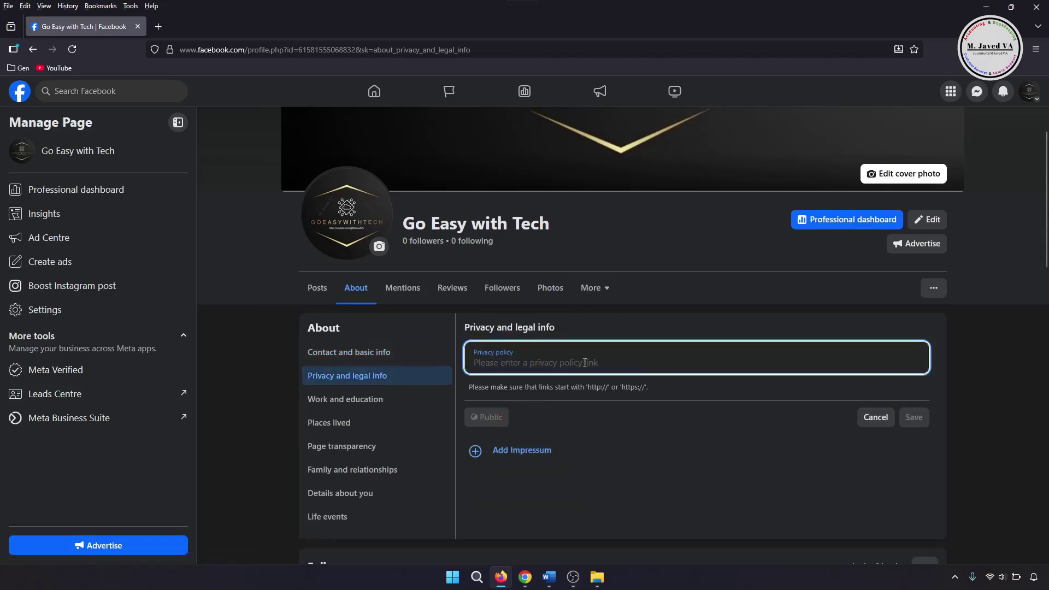
pyautogui.click(873, 417)
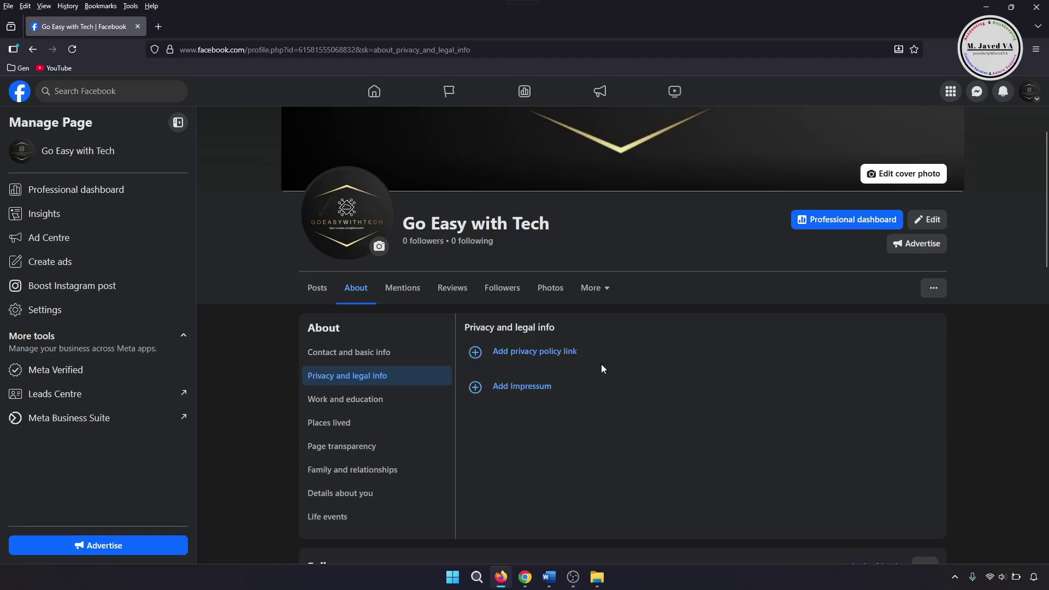
# In Work and education, draft a People per hour Accountant workplace, then discard it.
pyautogui.click(409, 401)
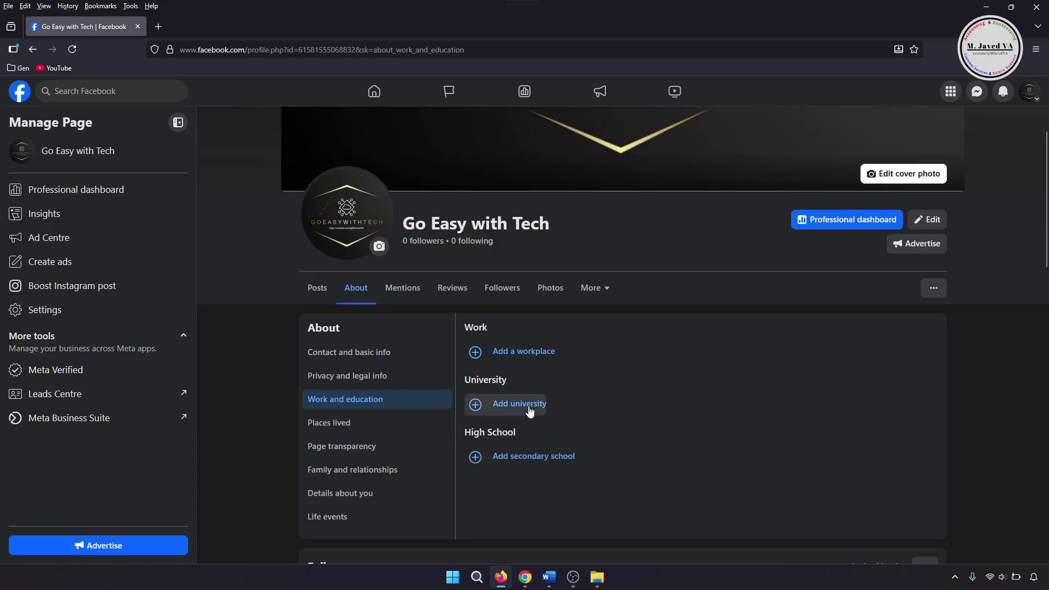
pyautogui.click(534, 353)
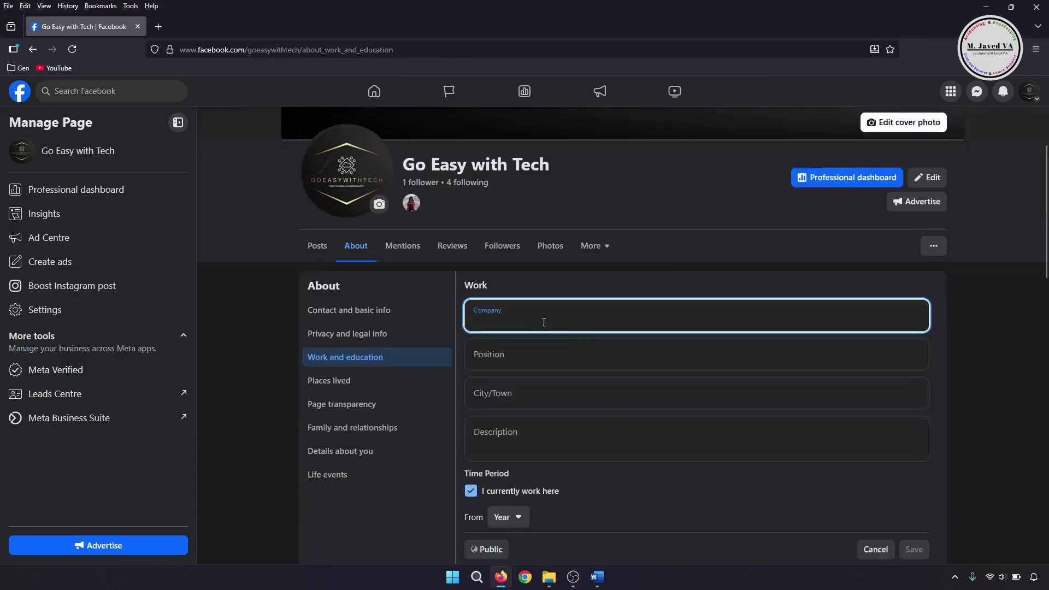
pyautogui.write('People pe')
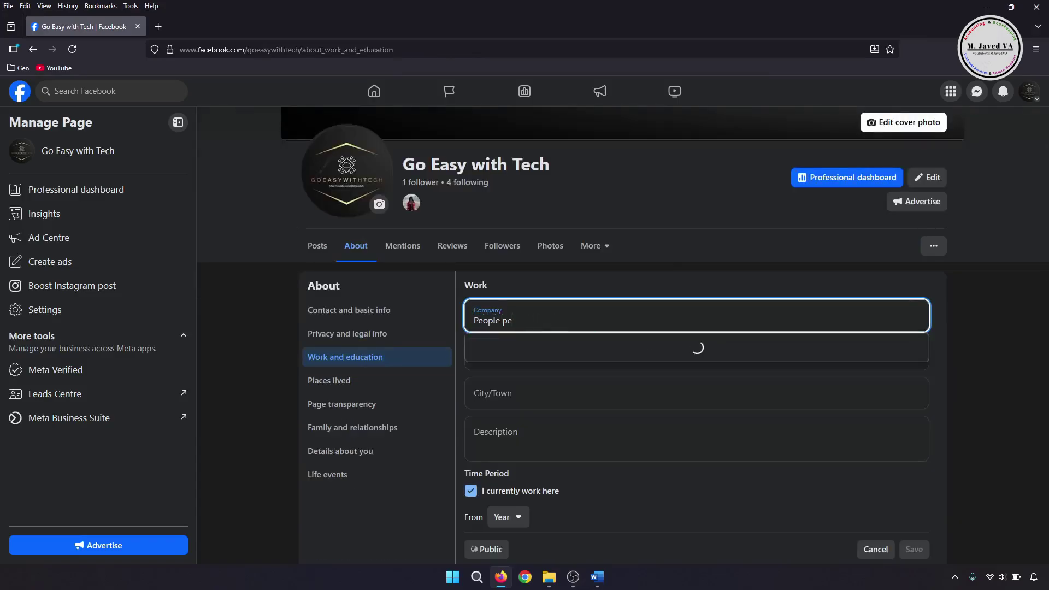
pyautogui.write('r hour')
pyautogui.click(599, 343)
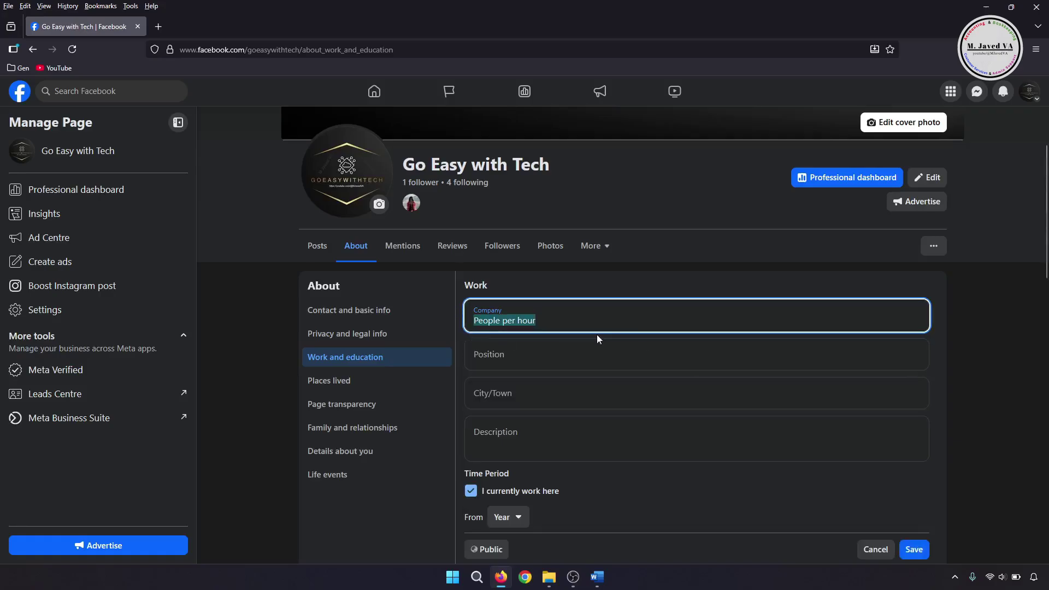
pyautogui.click(571, 361)
pyautogui.write('Accountant')
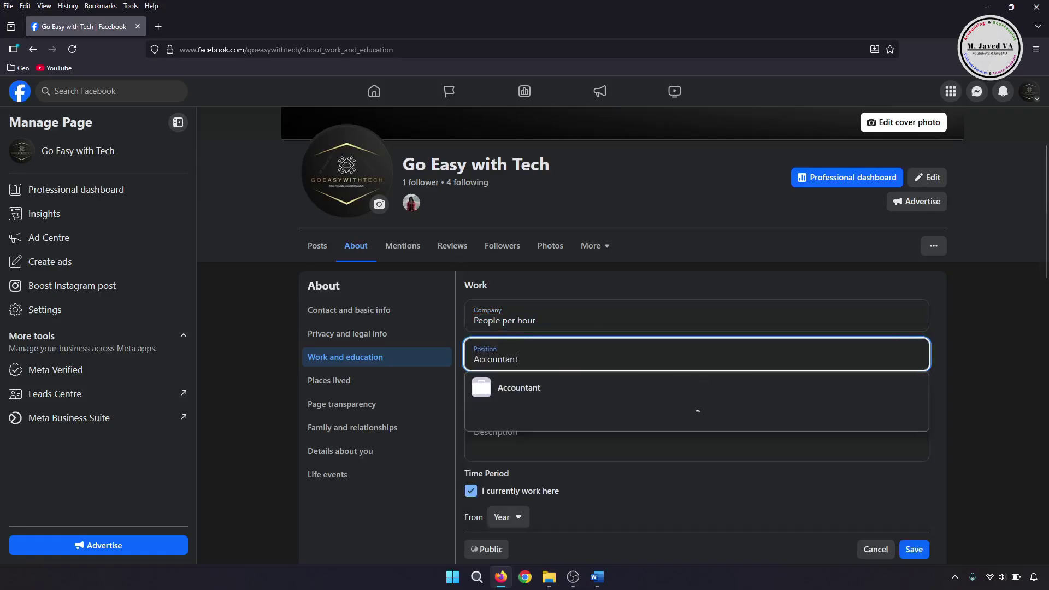
pyautogui.click(499, 387)
pyautogui.scroll(-1, 547, 421)
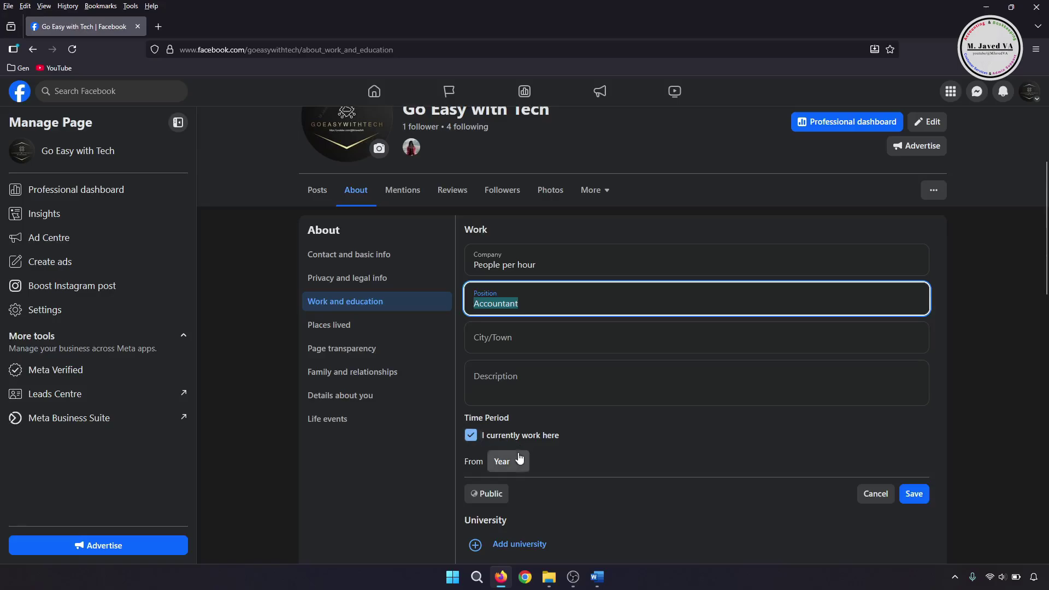
pyautogui.click(519, 460)
pyautogui.click(486, 440)
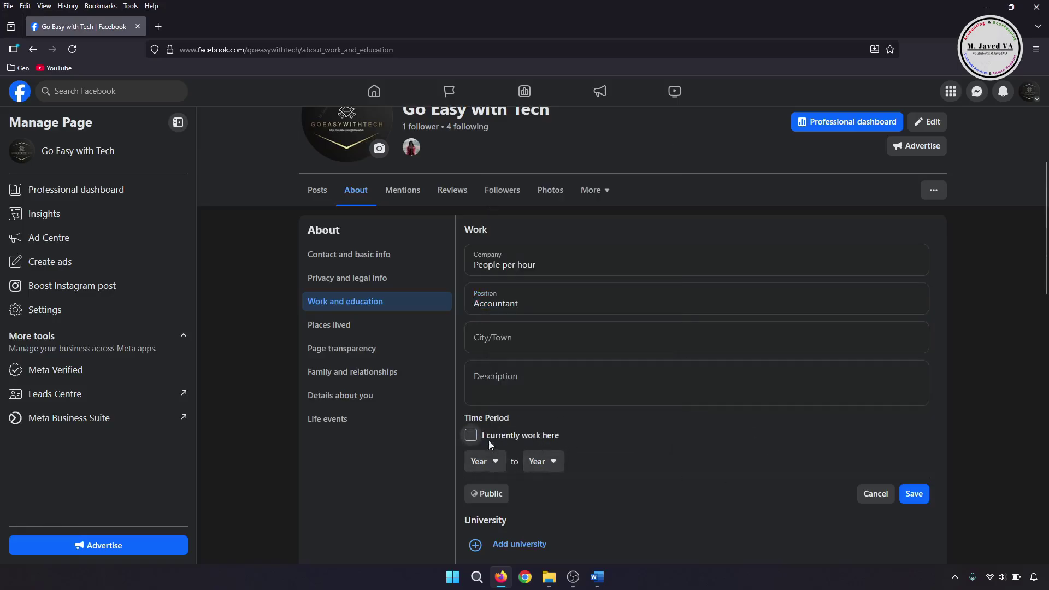
pyautogui.click(488, 440)
pyautogui.press('space')
pyautogui.press('space')
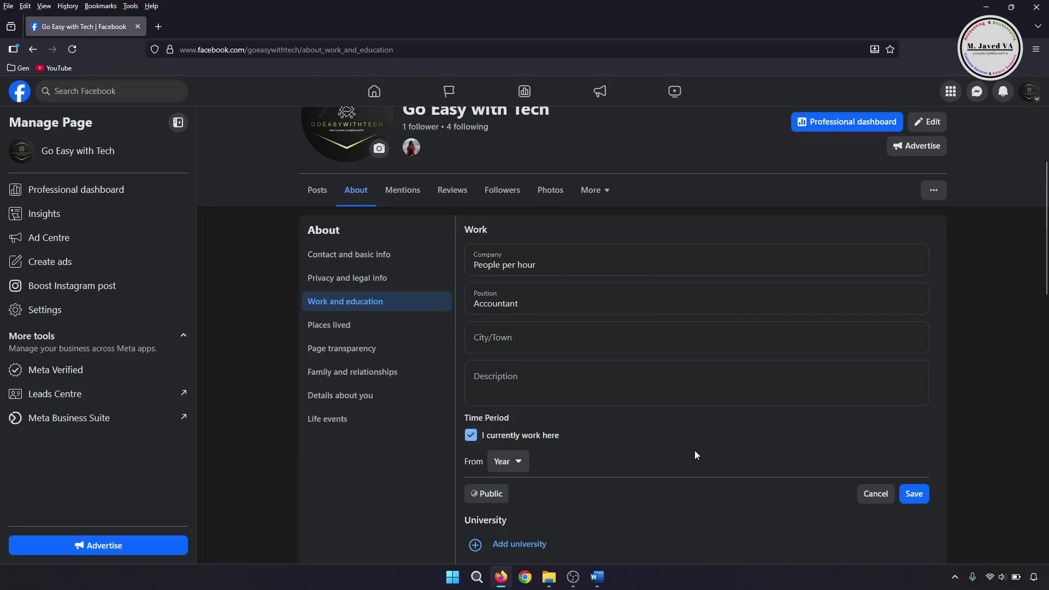
pyautogui.click(875, 494)
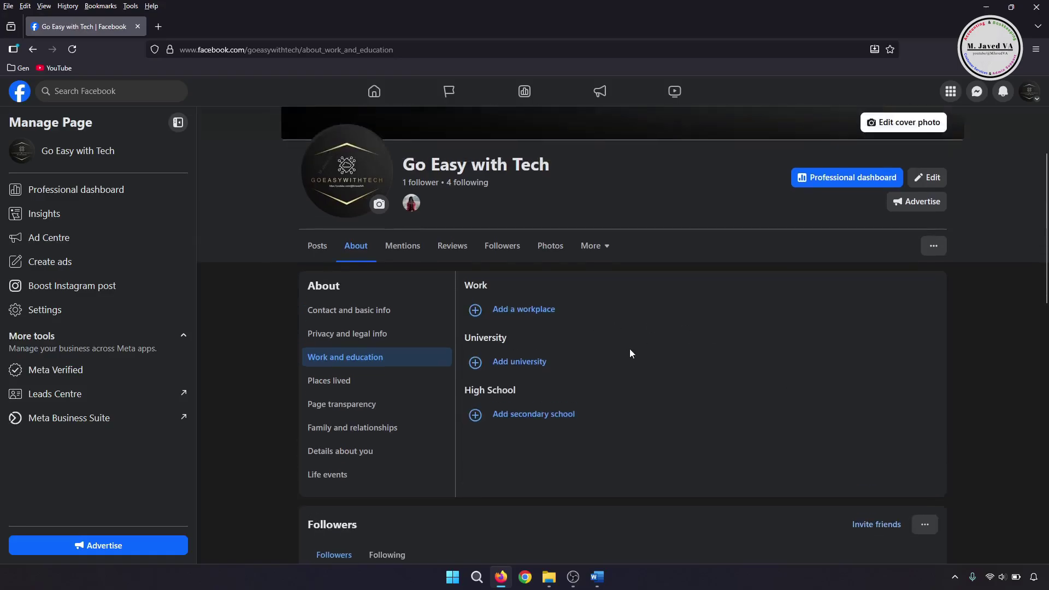
# Start a university entry and discard the empty form.
pyautogui.click(536, 364)
pyautogui.scroll(-2, 613, 429)
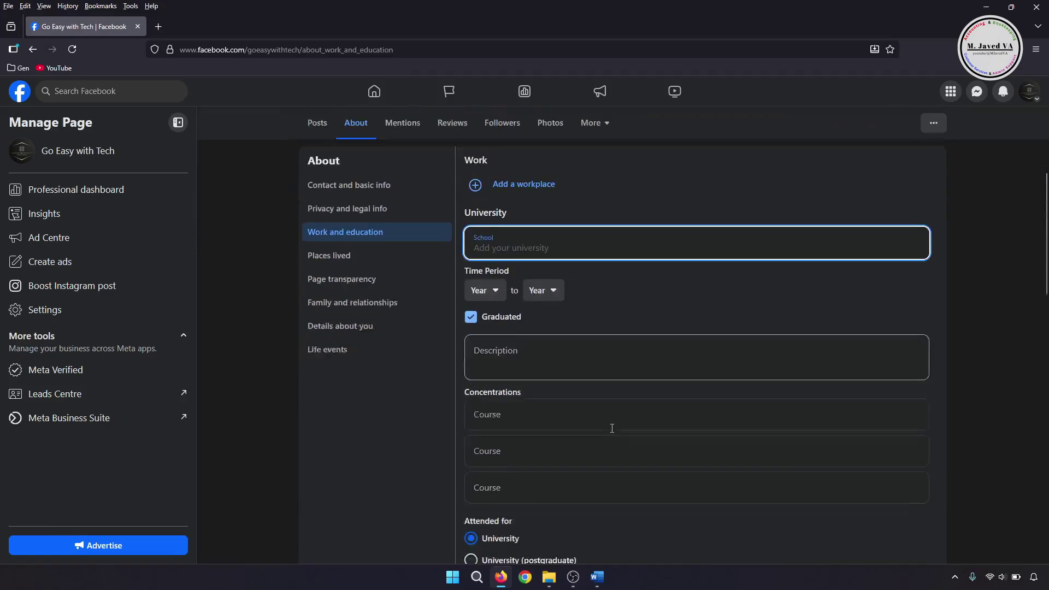
pyautogui.scroll(-3, 611, 428)
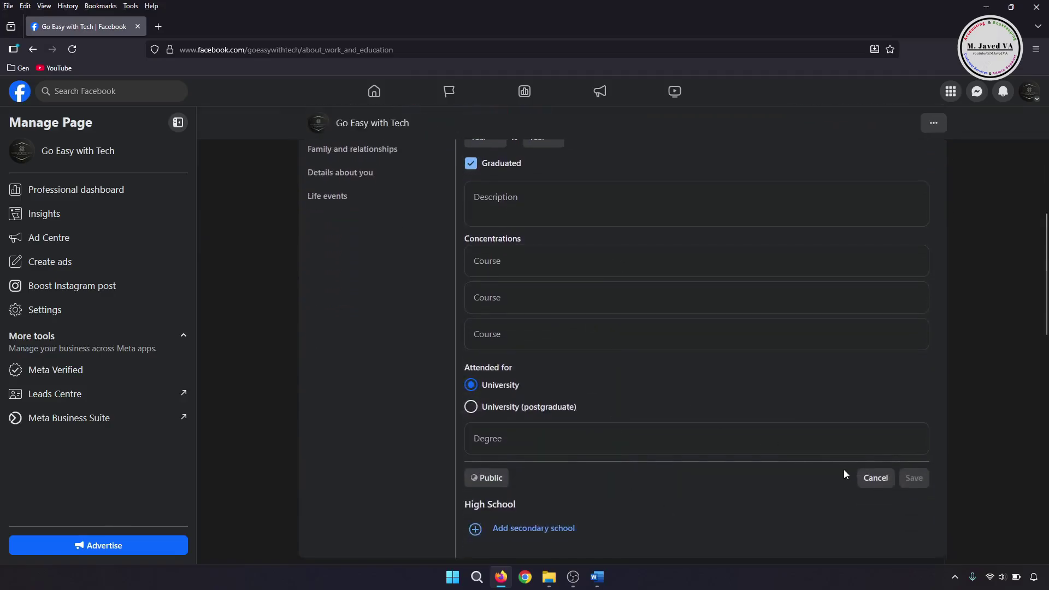
pyautogui.click(874, 477)
pyautogui.scroll(6, 594, 336)
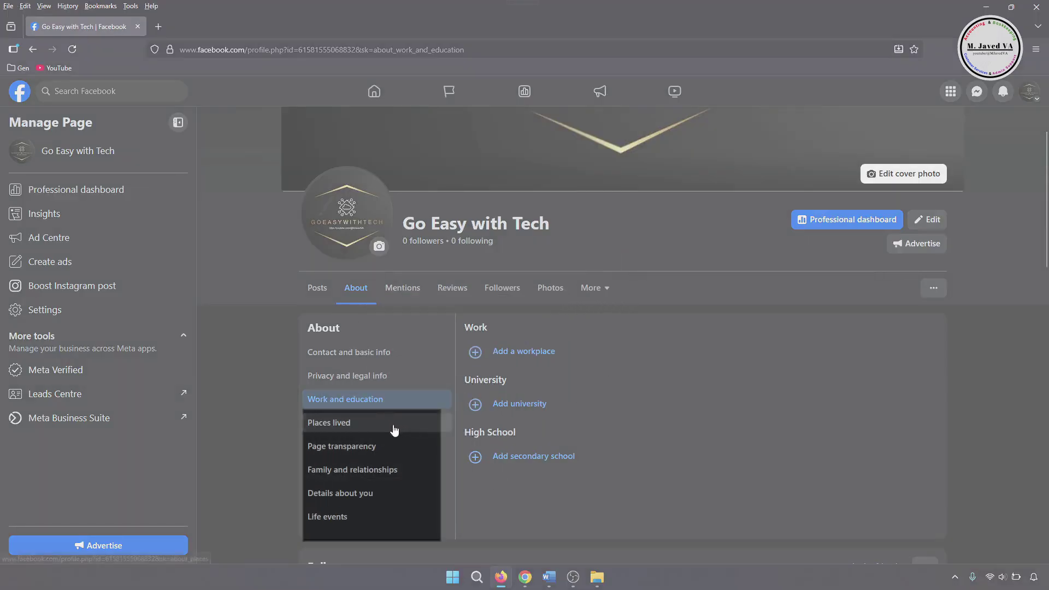
# Browse the Places lived, Family and relationships, Details about you and Life events sections.
pyautogui.click(393, 425)
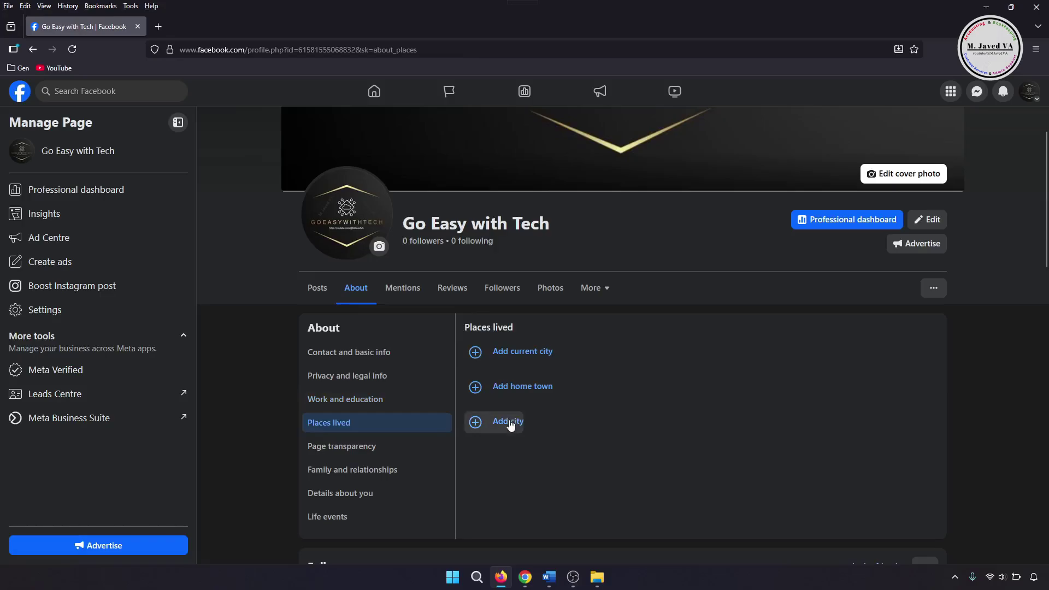
pyautogui.click(377, 469)
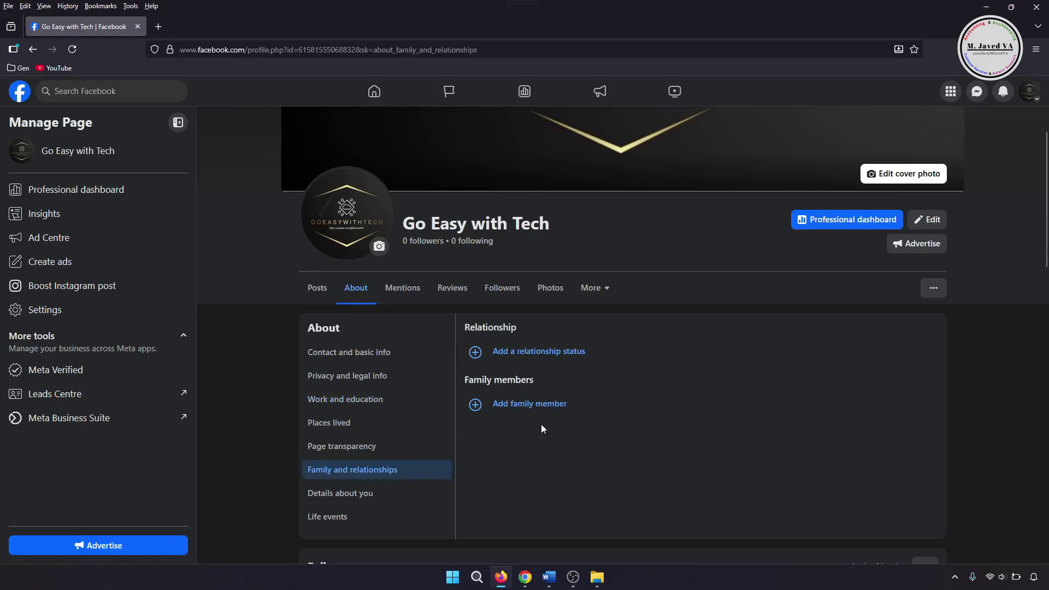
pyautogui.click(407, 496)
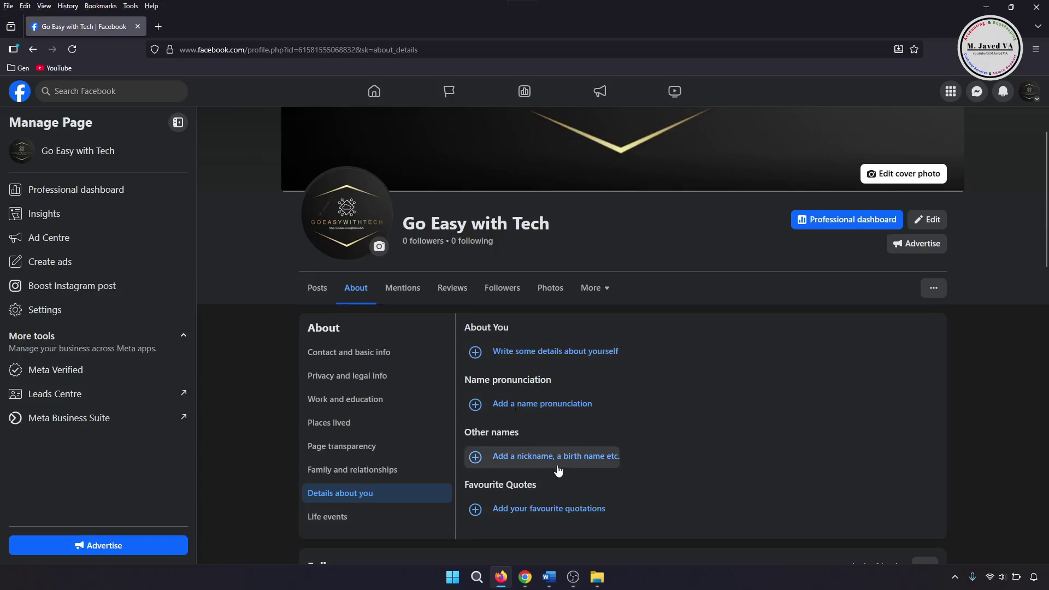
pyautogui.click(392, 520)
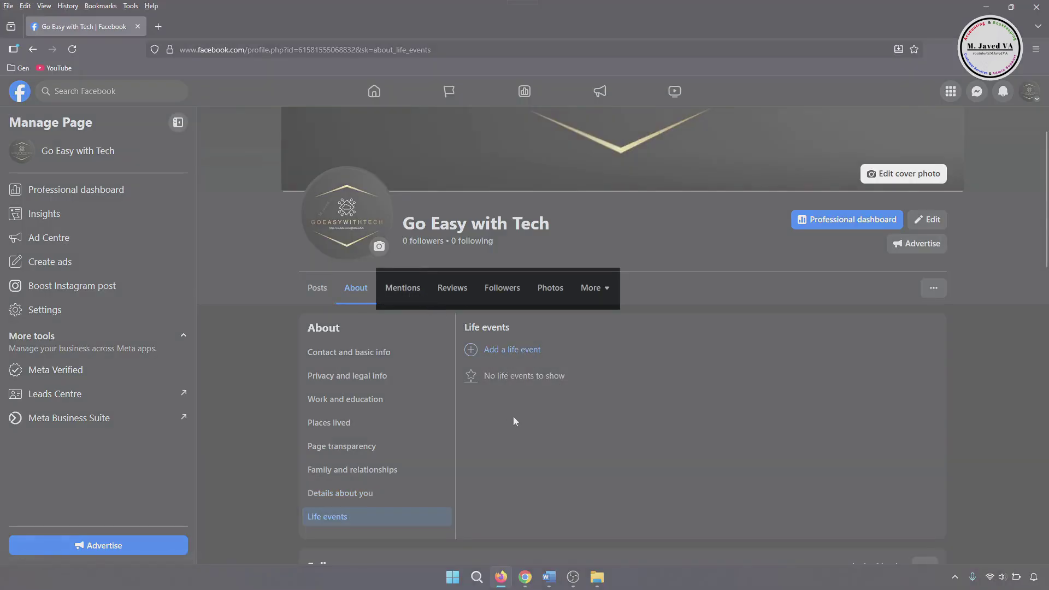
# View the Mentions, Reviews, Followers and Photos tabs, then open and dismiss the More list.
pyautogui.click(404, 288)
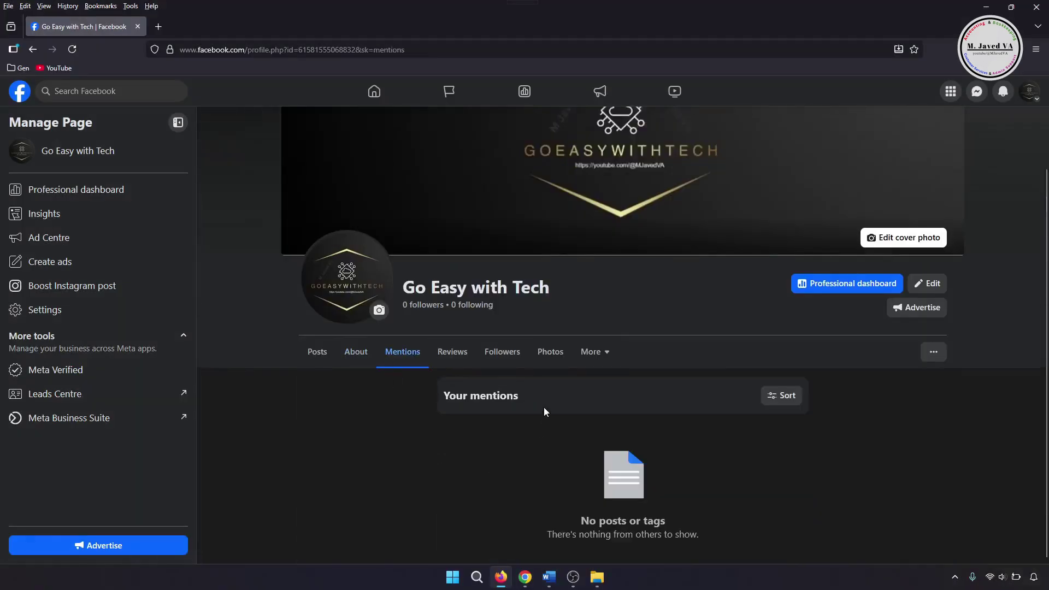
pyautogui.click(452, 352)
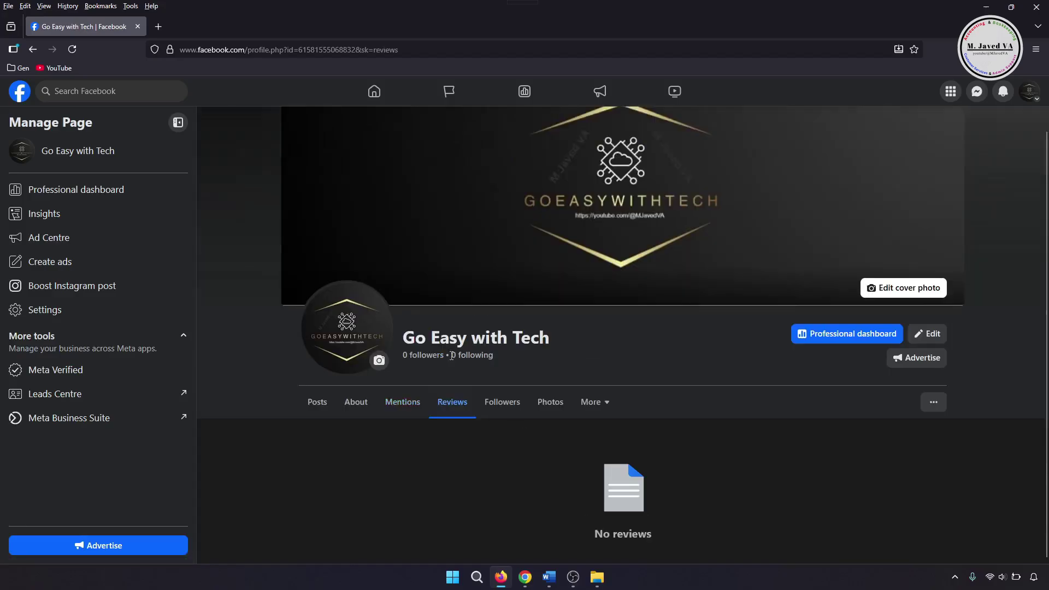
pyautogui.click(503, 405)
pyautogui.scroll(-5, 618, 450)
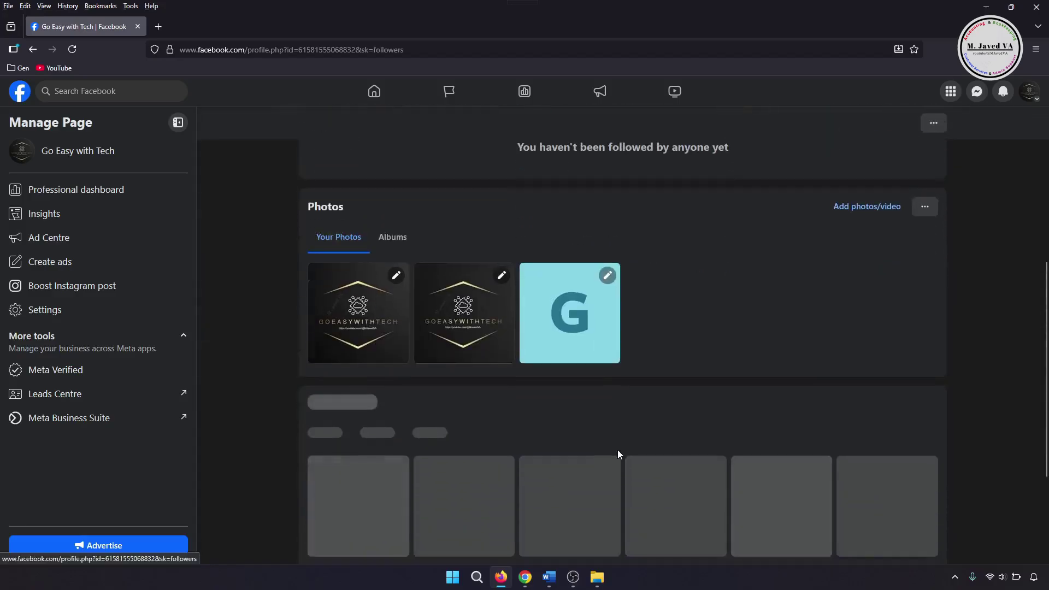
pyautogui.scroll(8, 618, 450)
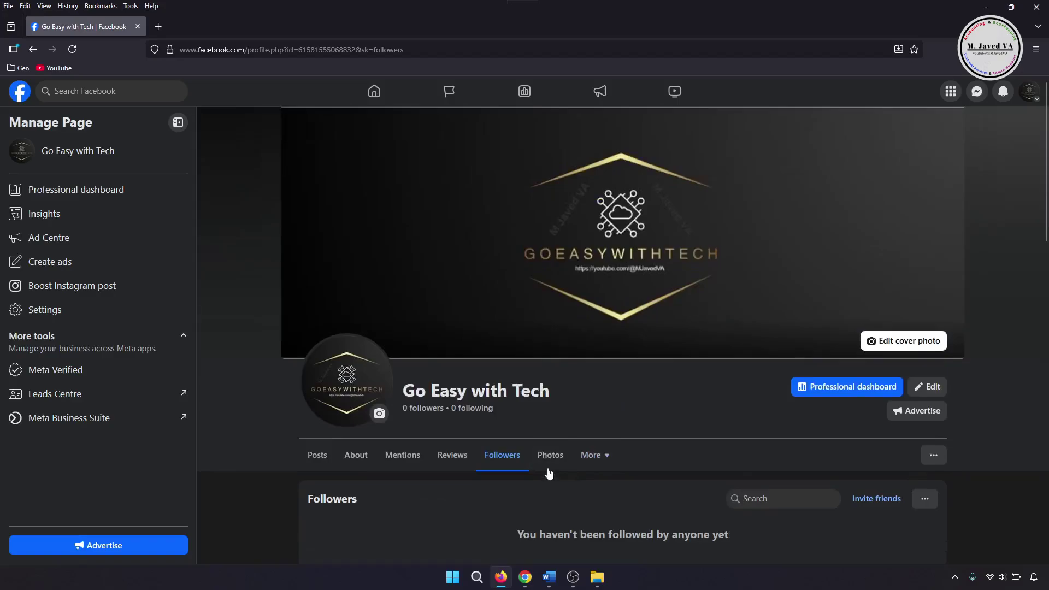
pyautogui.click(549, 459)
pyautogui.scroll(-5, 647, 435)
pyautogui.scroll(5, 647, 435)
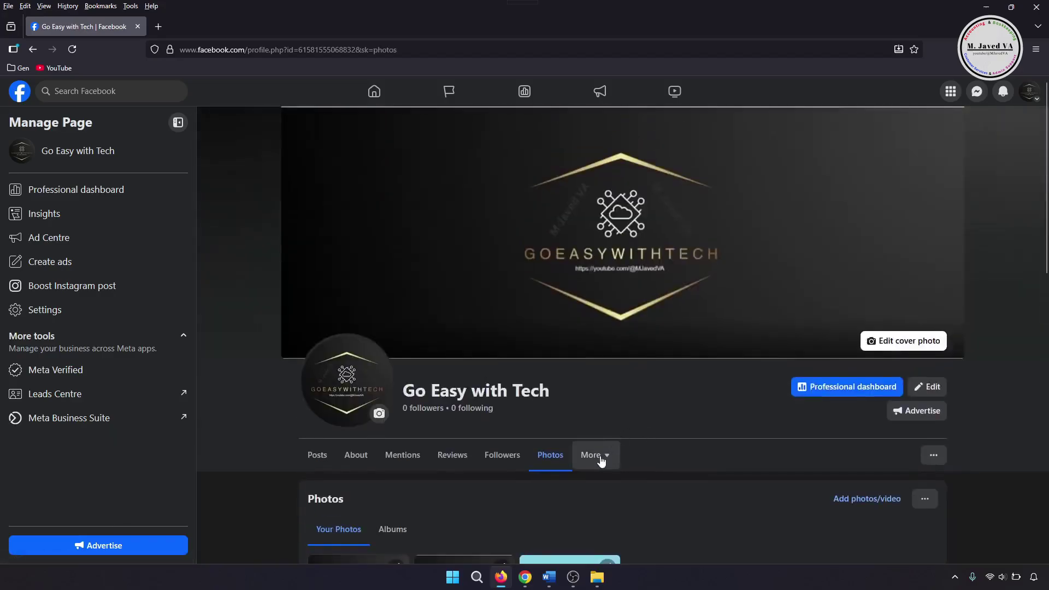
pyautogui.click(593, 455)
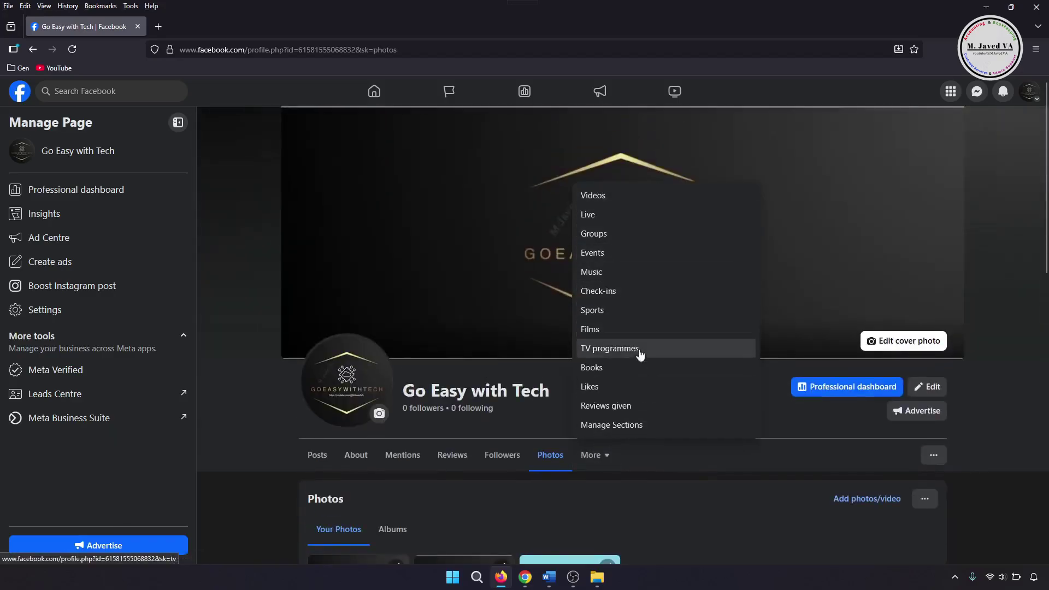
pyautogui.click(566, 430)
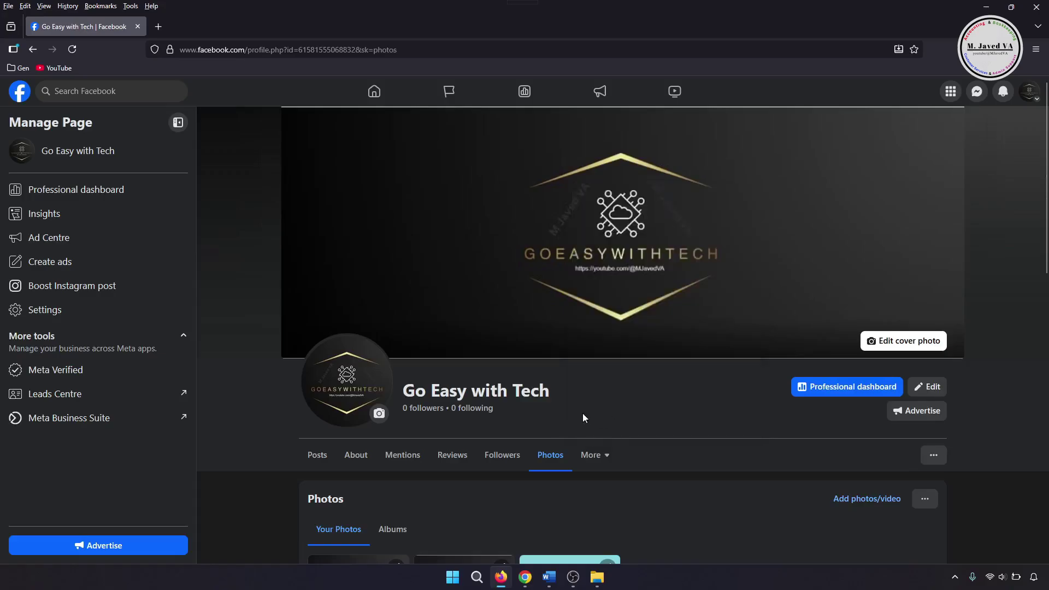
# Return to the Posts tab and scroll through the recommended steps for advertising.
pyautogui.click(317, 455)
pyautogui.scroll(-4, 588, 396)
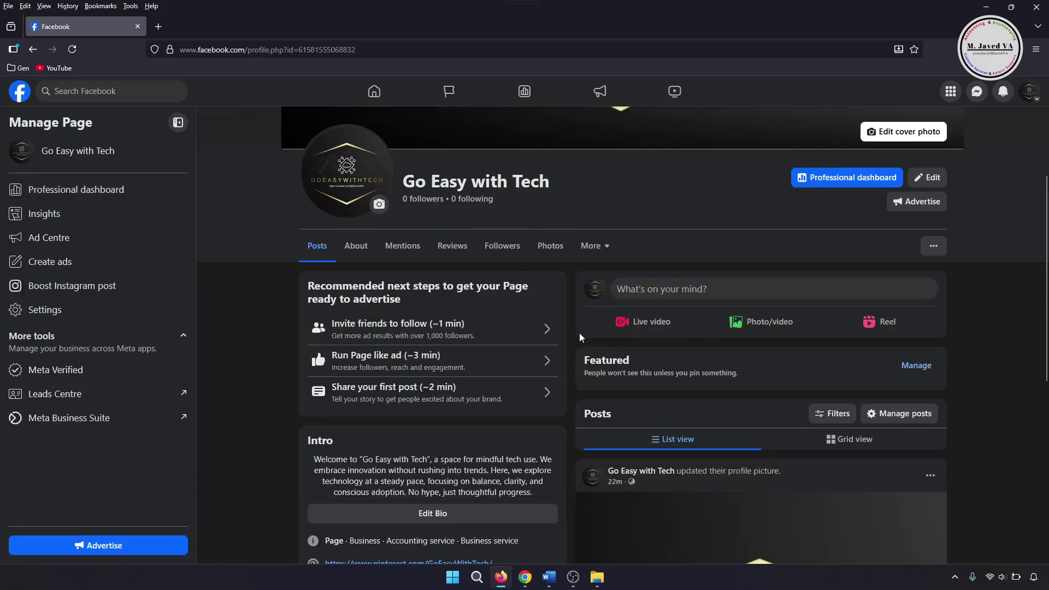
pyautogui.scroll(4, 580, 334)
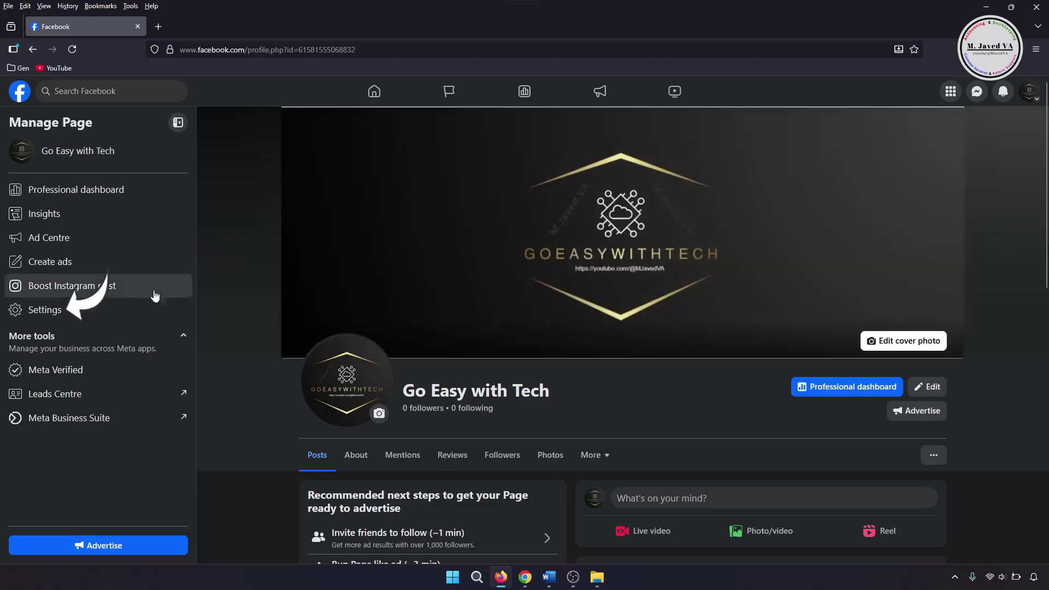
# Set the page username to goeasywithtech and confirm the change with the account password.
pyautogui.click(85, 313)
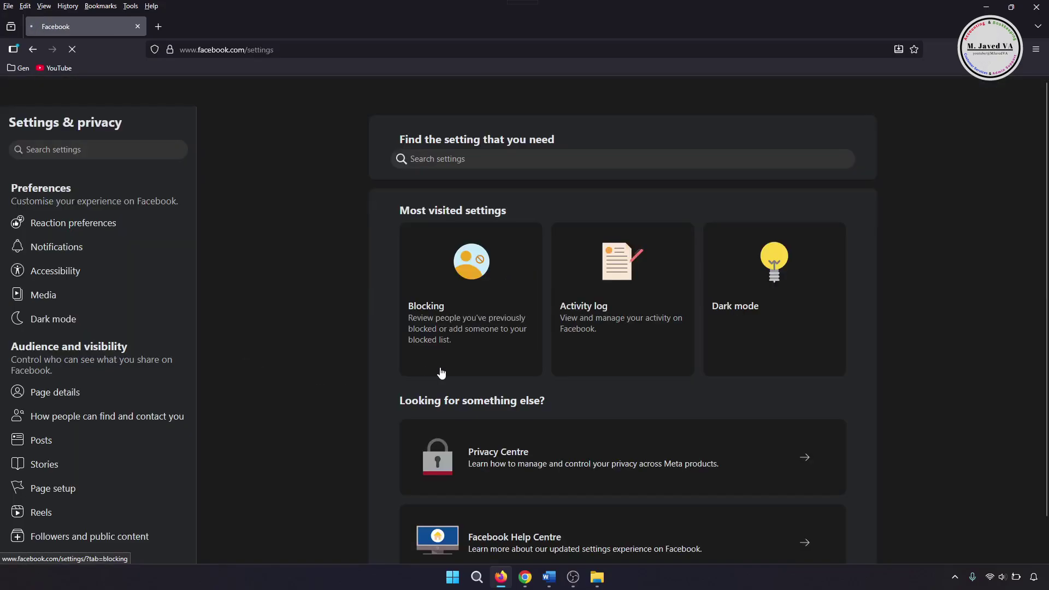
pyautogui.scroll(-4, 117, 278)
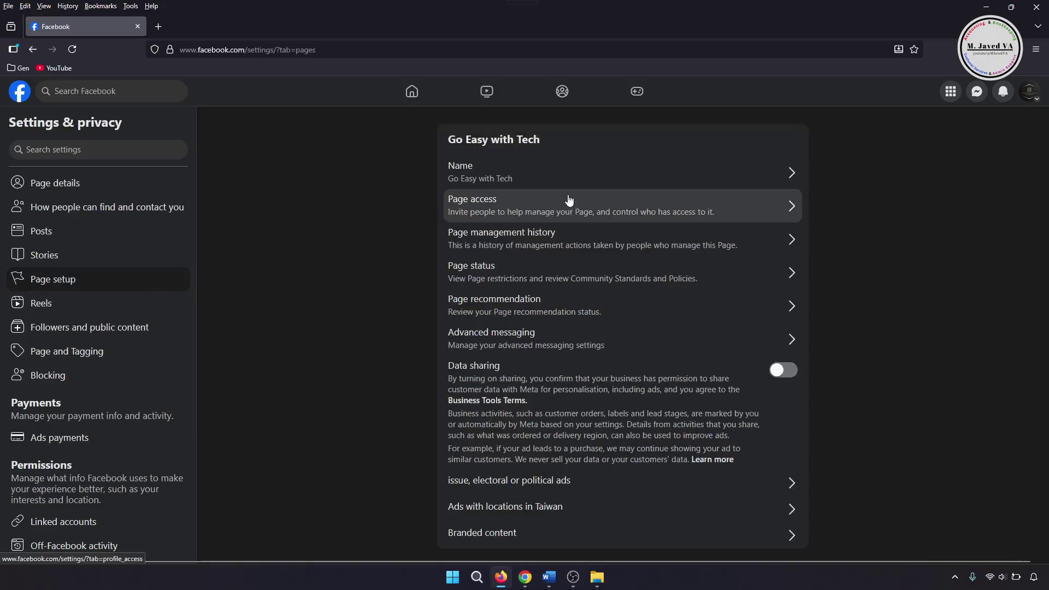
pyautogui.click(573, 177)
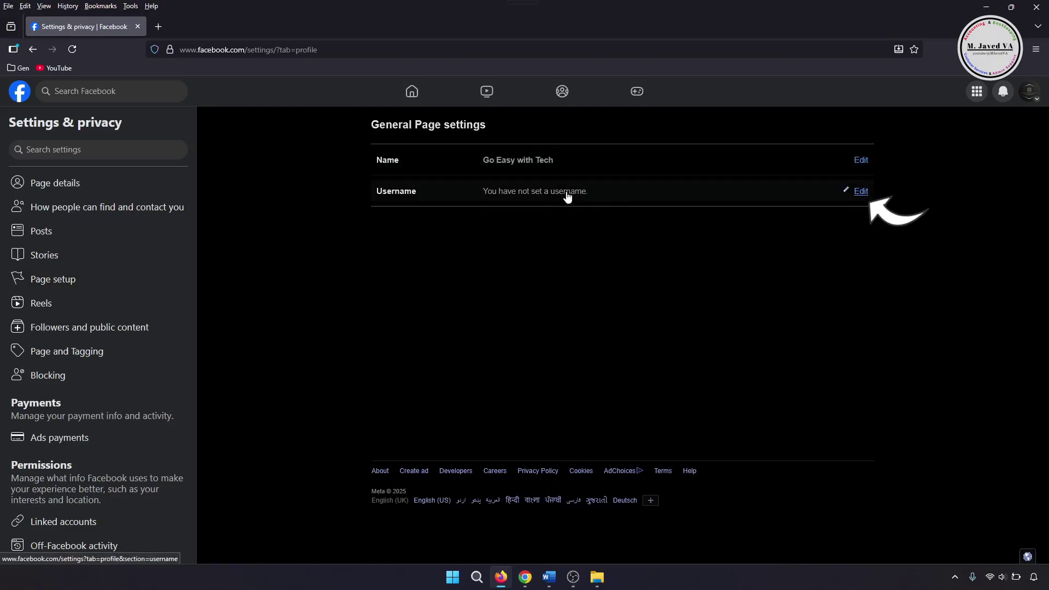
pyautogui.click(567, 197)
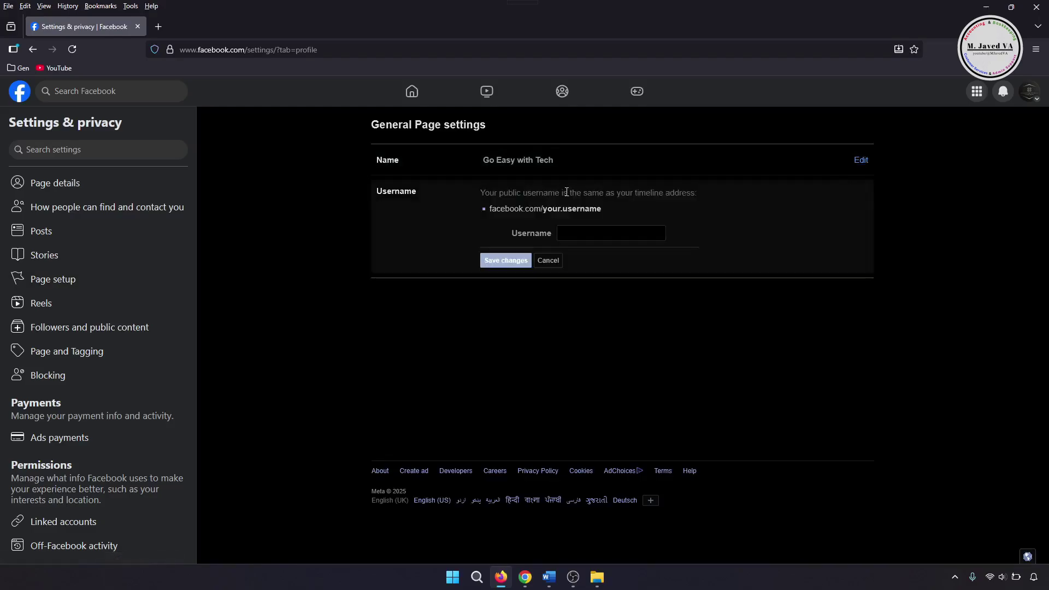
pyautogui.click(588, 234)
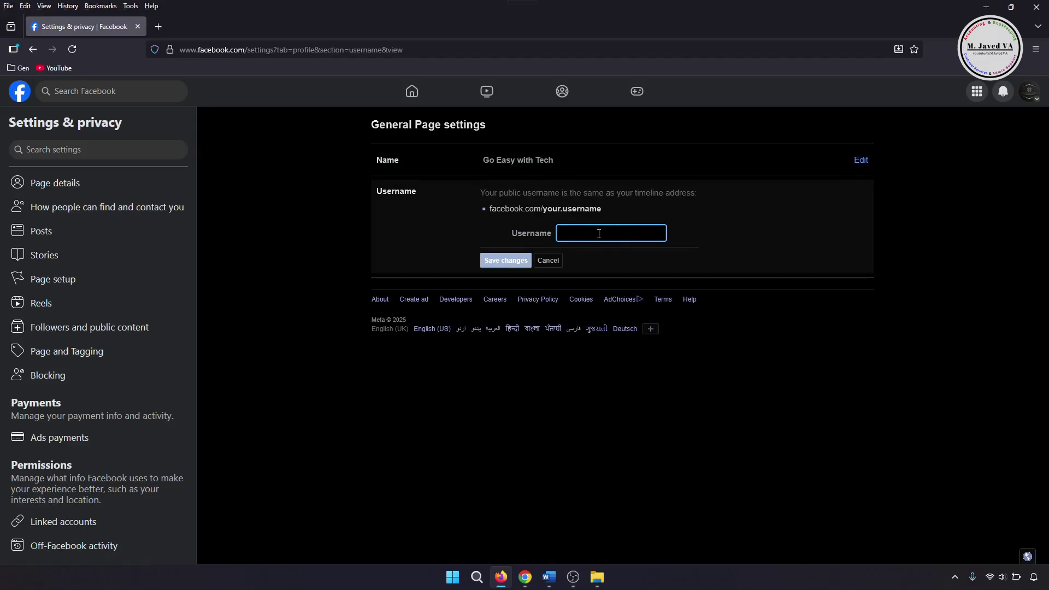
pyautogui.write('goeasywithtech')
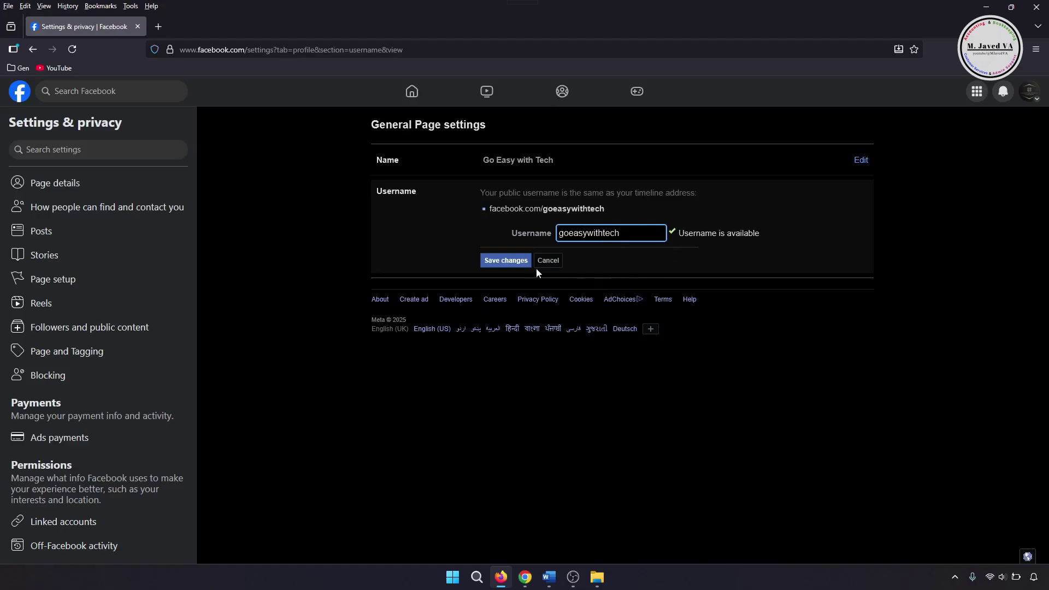
pyautogui.click(508, 263)
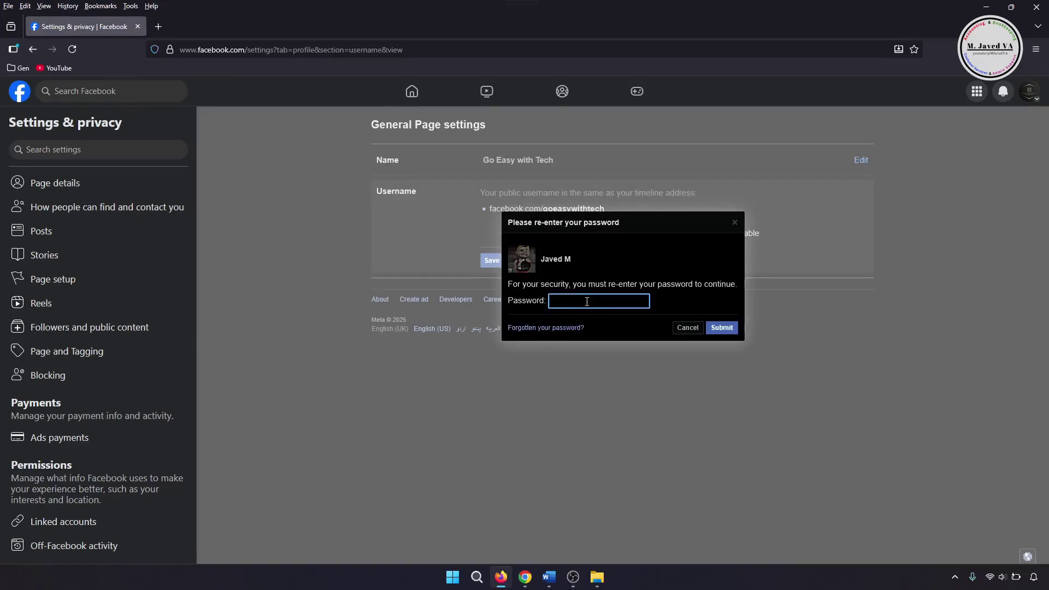
pyautogui.hotkey('ctrl', 'v')
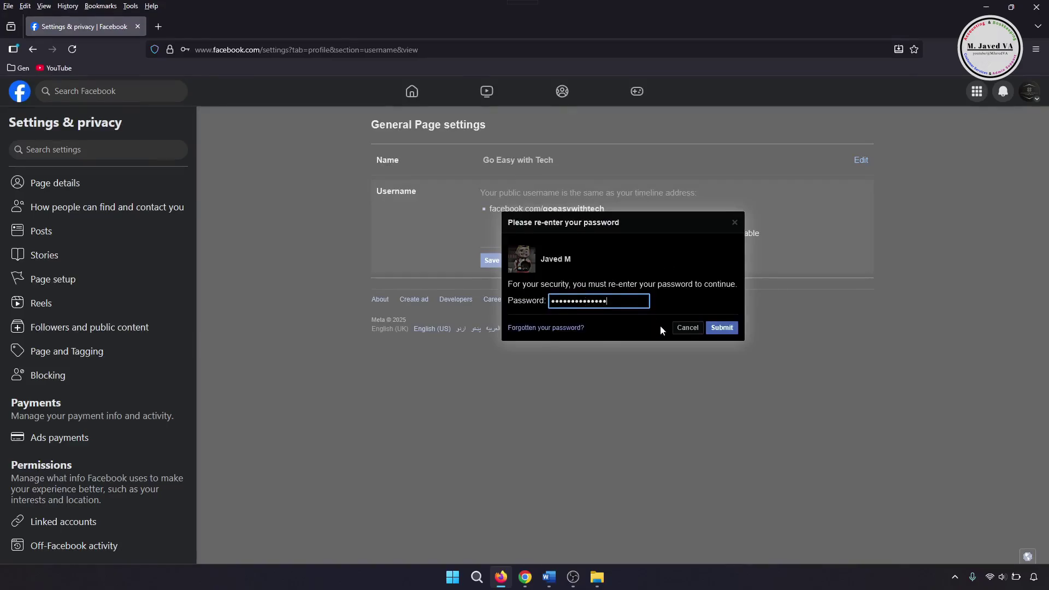
pyautogui.click(719, 328)
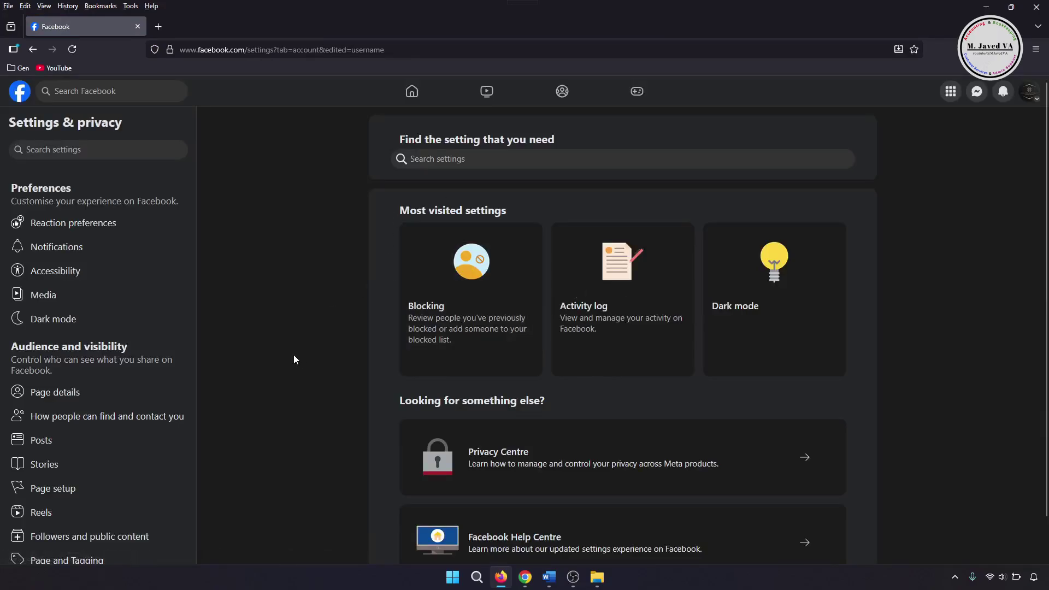
# In the Go Easy with Tech Page and Tagging settings, set 'Who can post on your Page?' to Only me.
pyautogui.click(412, 91)
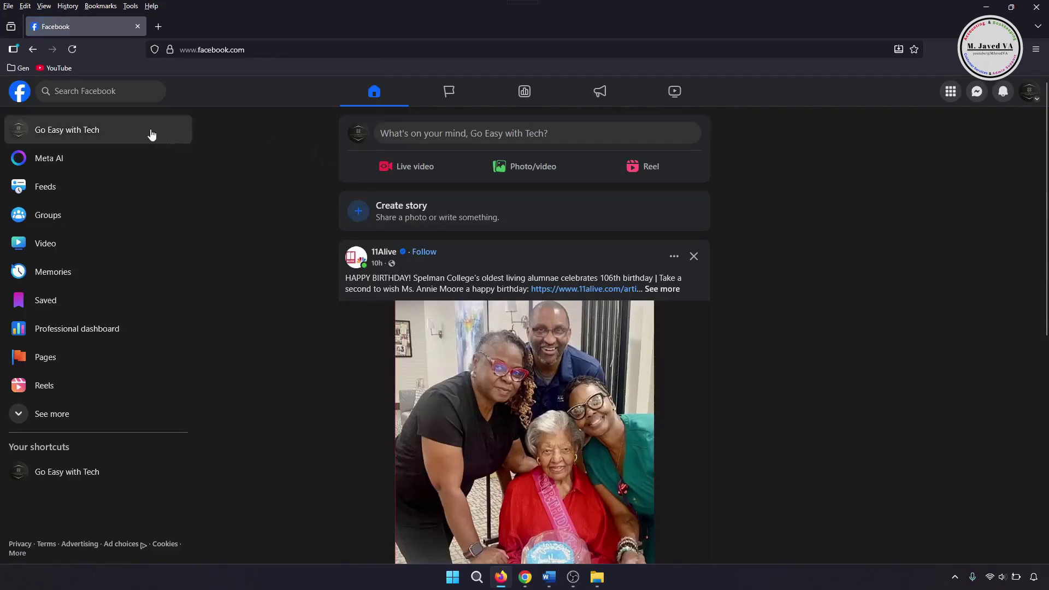
pyautogui.click(106, 135)
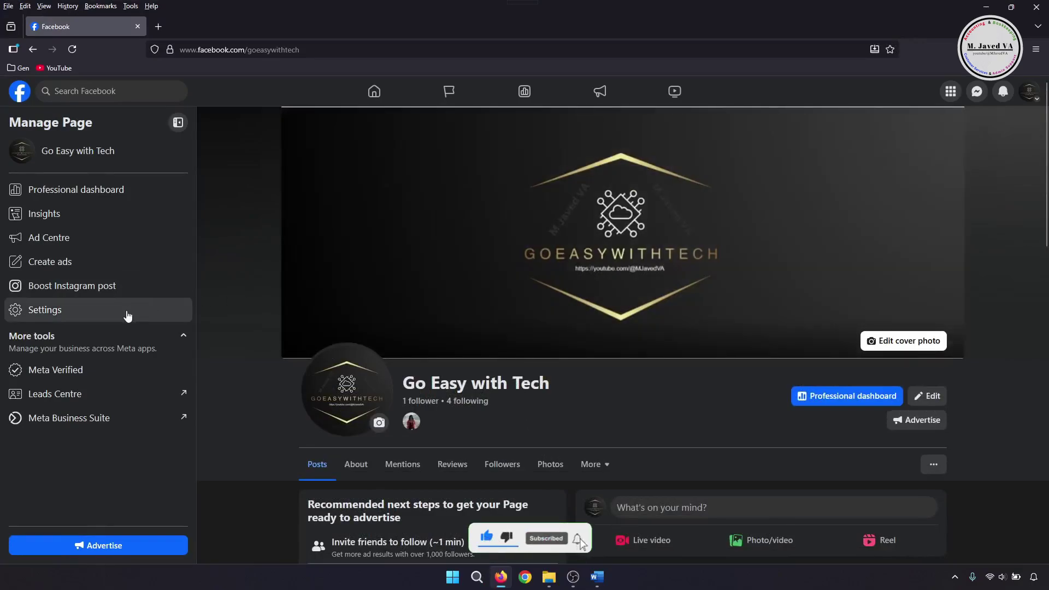
pyautogui.click(127, 315)
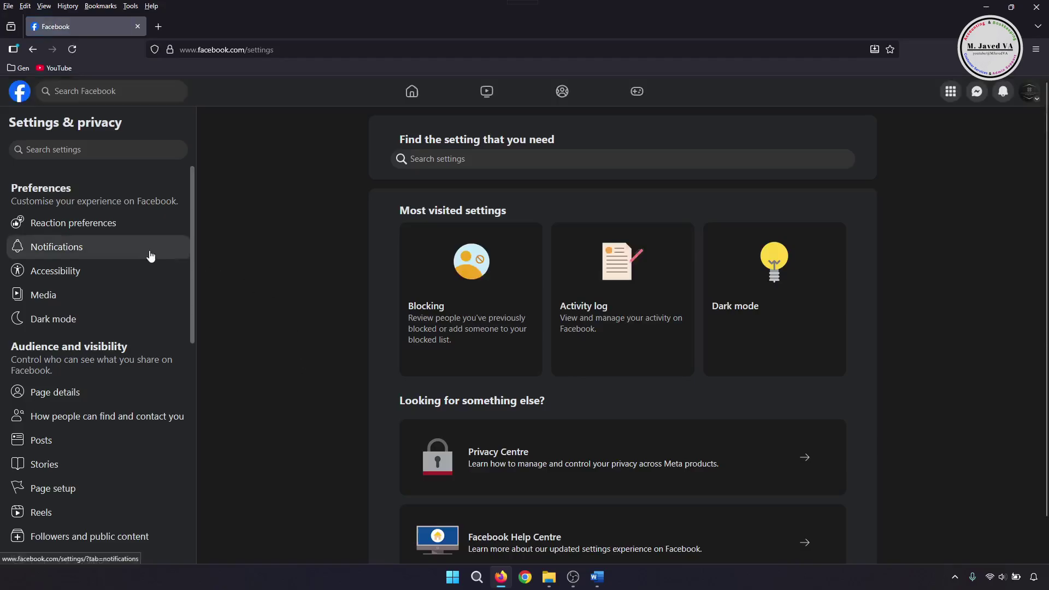
pyautogui.scroll(-3, 156, 256)
pyautogui.click(142, 407)
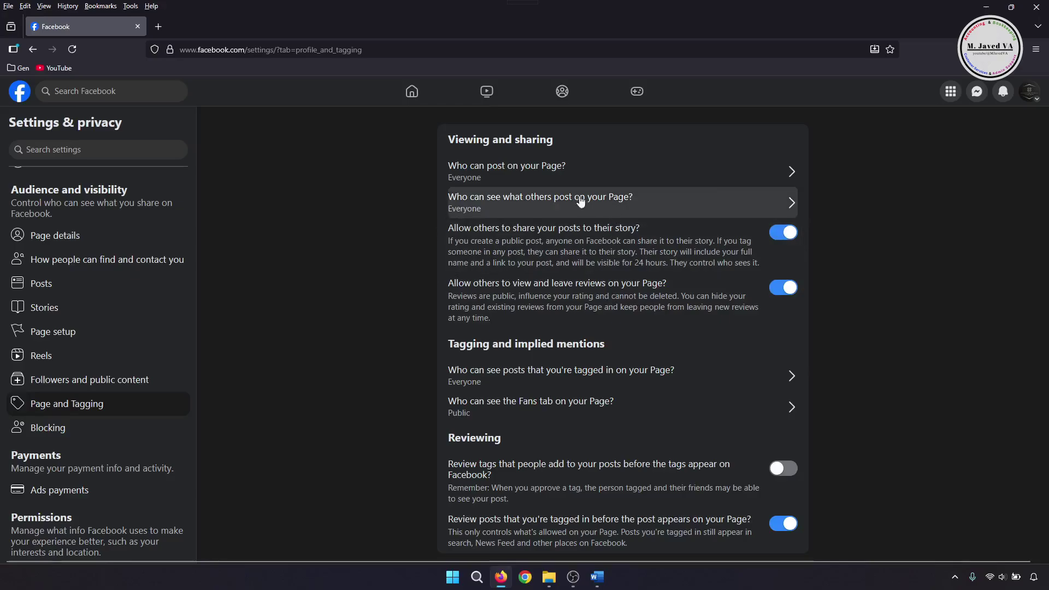
pyautogui.click(595, 170)
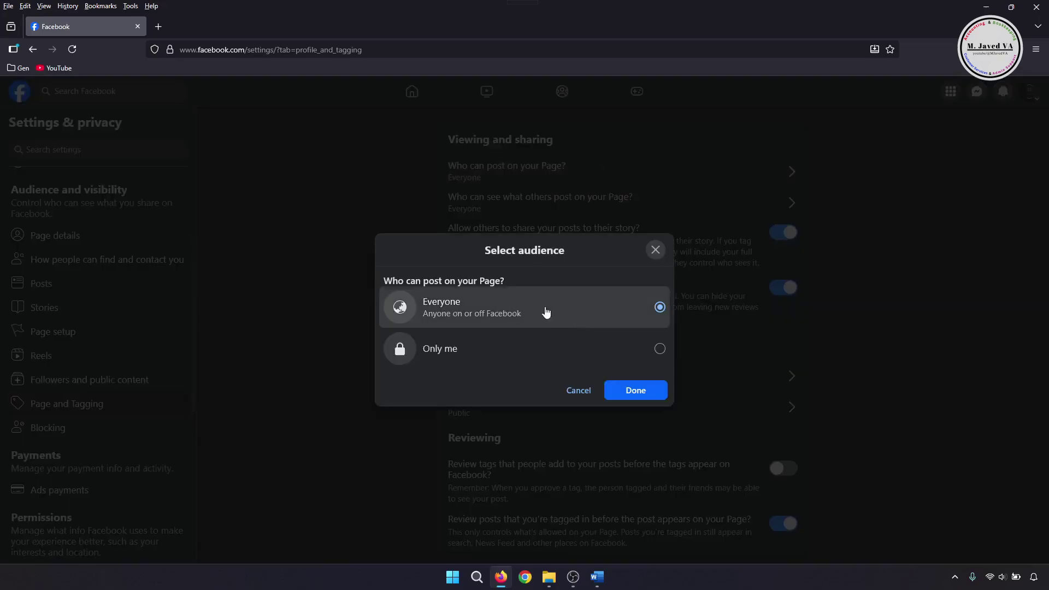
pyautogui.click(578, 356)
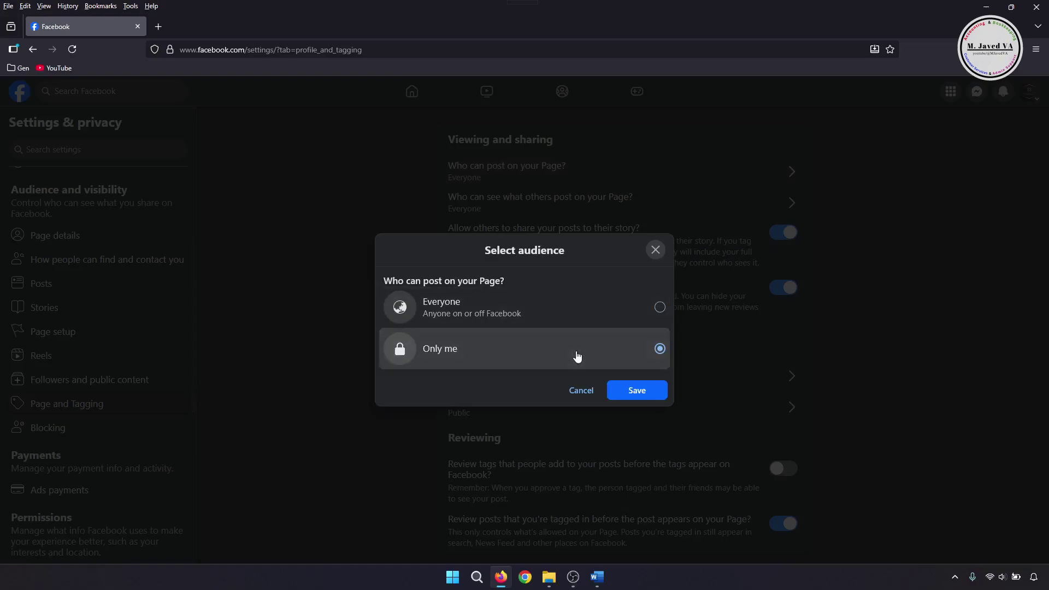
pyautogui.click(626, 396)
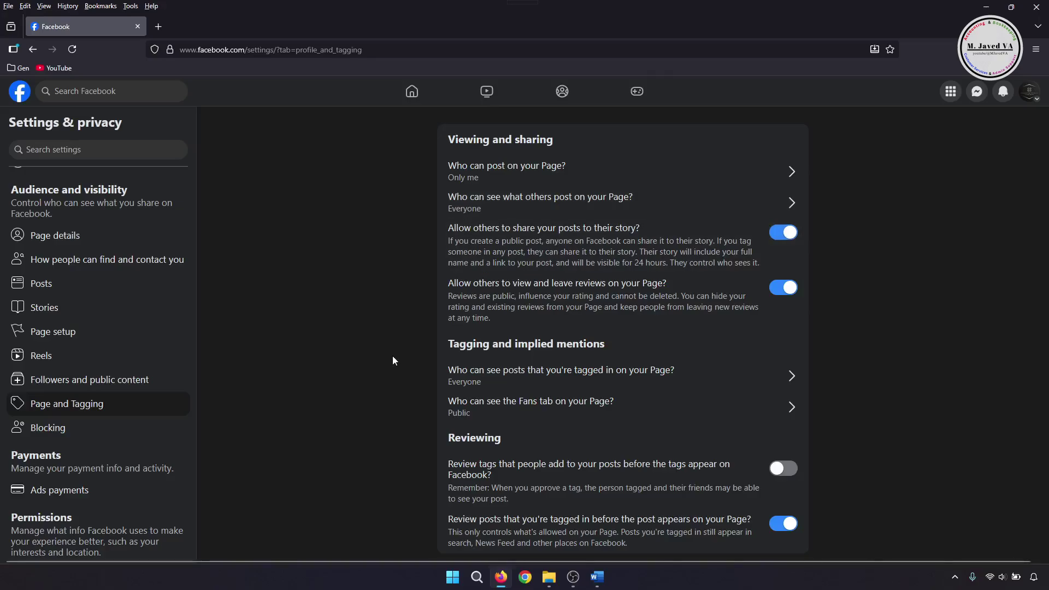
# Open the Go Easy with Tech page settings and review reaction preferences and notifications.
pyautogui.click(412, 92)
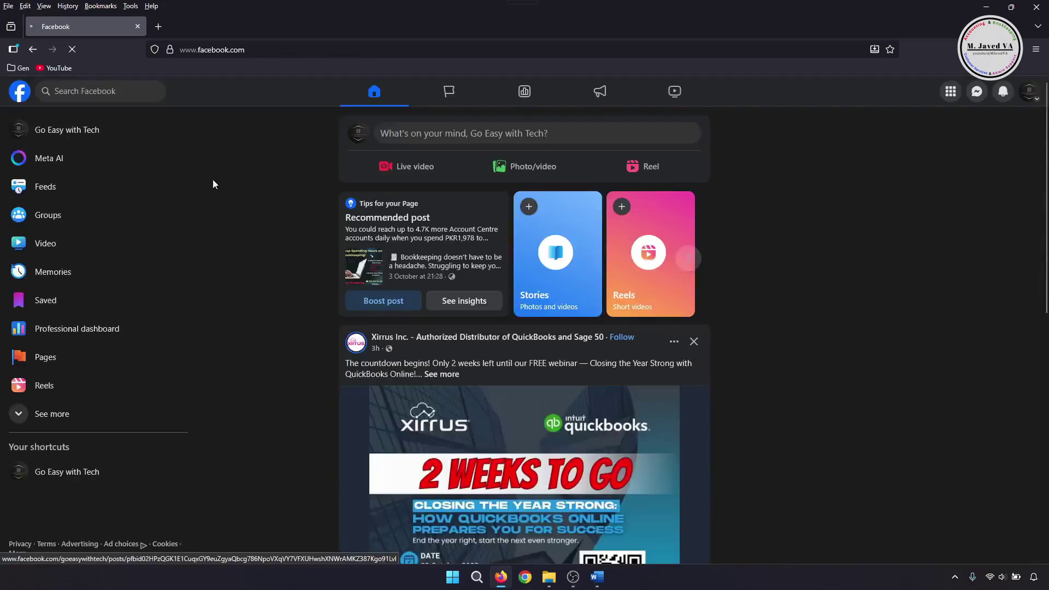
pyautogui.click(110, 130)
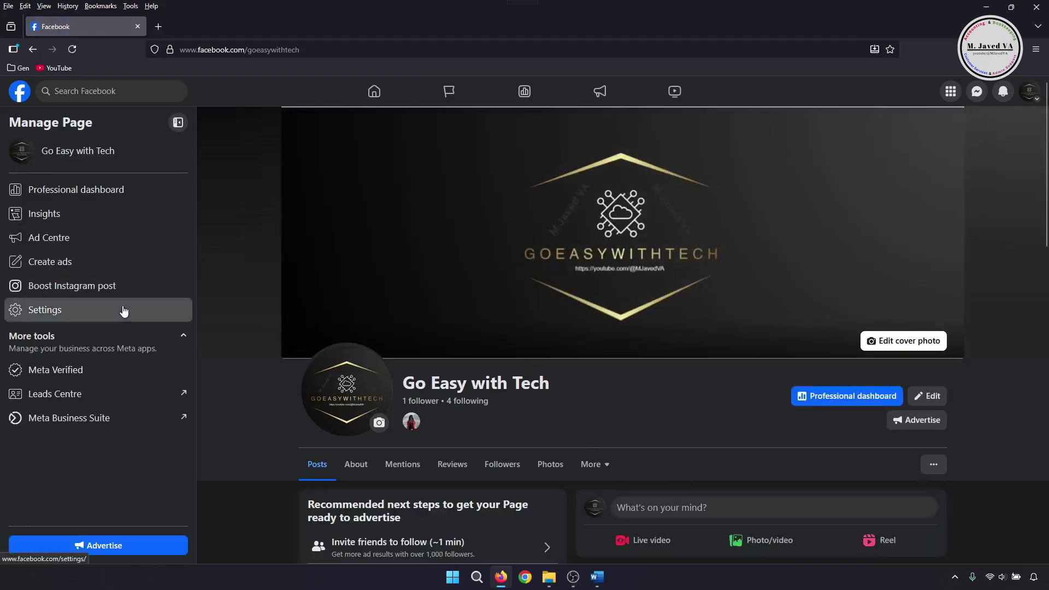
pyautogui.click(120, 309)
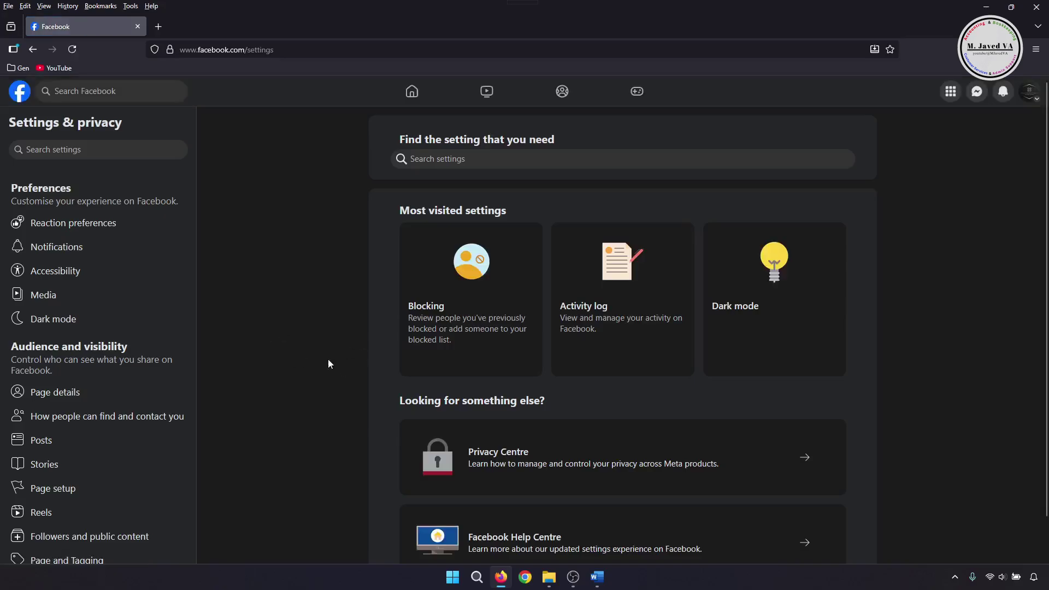
pyautogui.scroll(-1, 548, 400)
pyautogui.scroll(1, 548, 401)
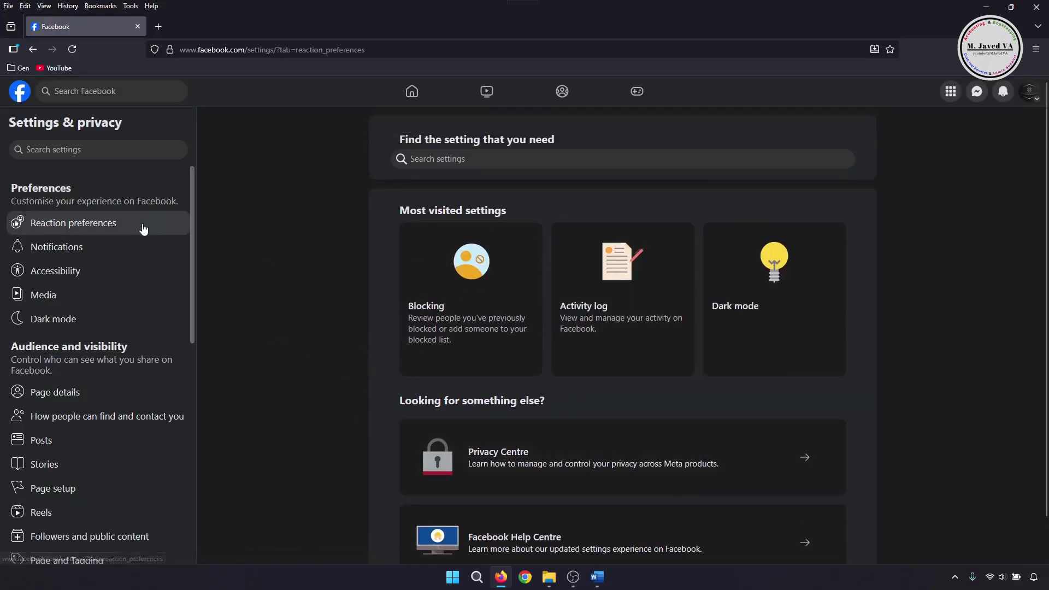
pyautogui.click(141, 224)
pyautogui.click(136, 246)
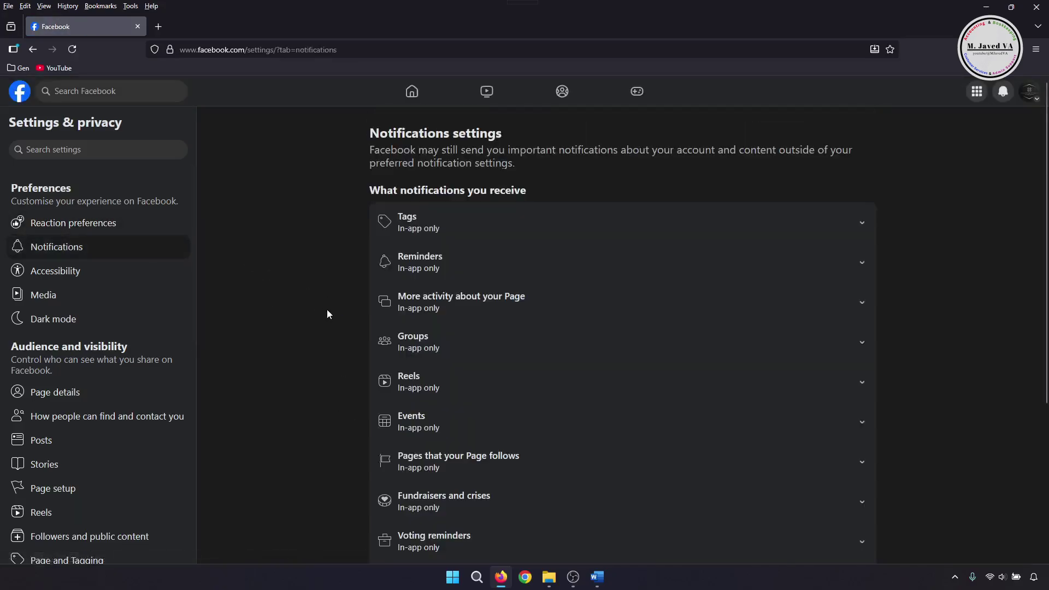
pyautogui.scroll(-4, 545, 425)
pyautogui.scroll(4, 545, 425)
# Review the accessibility, video and media, and dark mode settings.
pyautogui.click(181, 272)
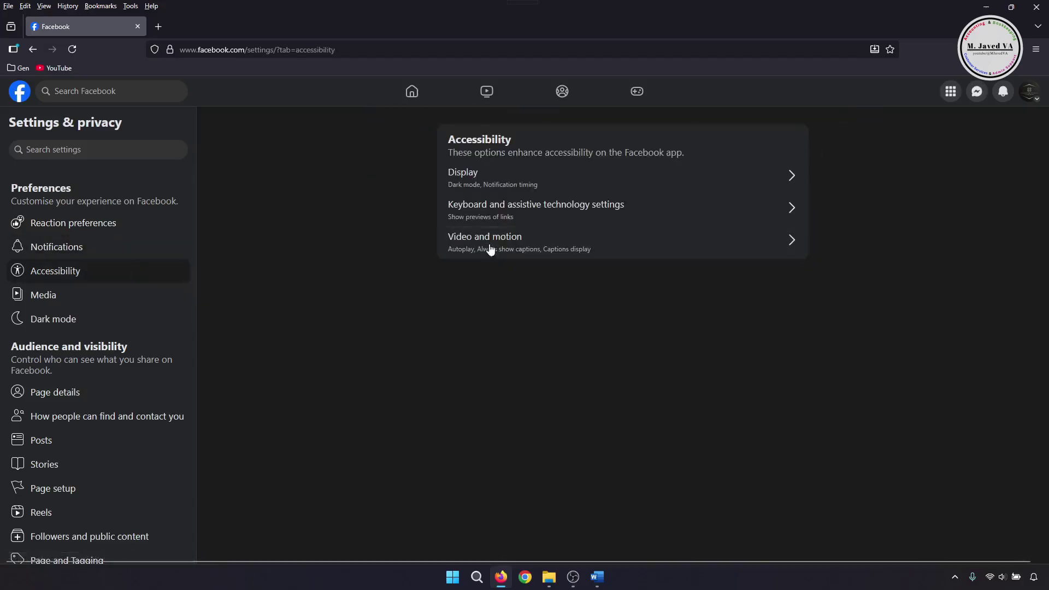
pyautogui.click(98, 294)
pyautogui.scroll(-3, 551, 417)
pyautogui.scroll(3, 550, 417)
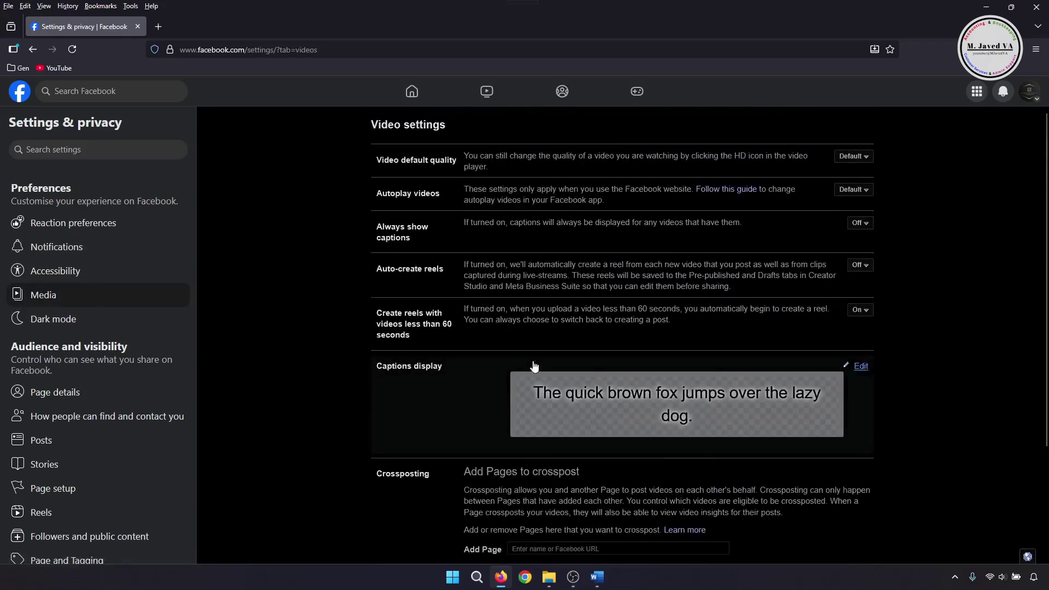
pyautogui.click(128, 321)
pyautogui.scroll(-3, 148, 370)
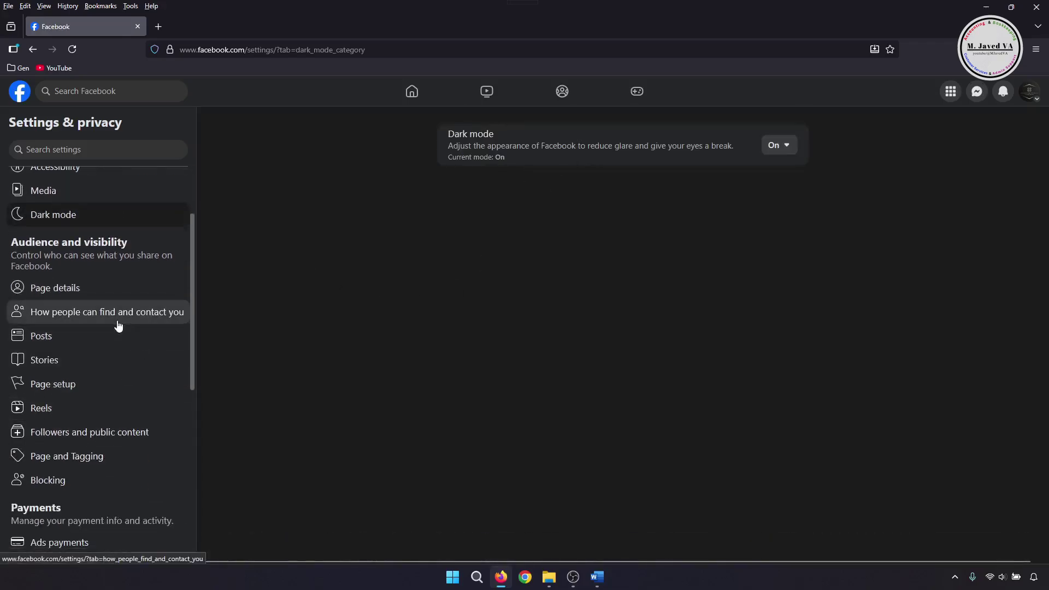
# Check the find-and-contact, posts, stories, Page setup, reels and followers settings, expanding country restrictions.
pyautogui.click(115, 317)
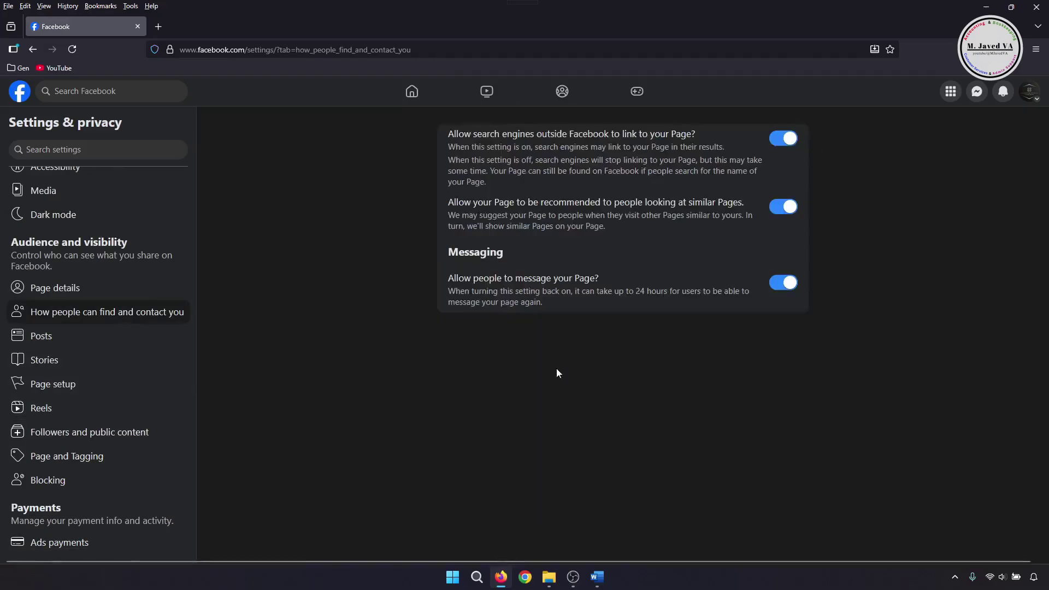
pyautogui.click(146, 335)
pyautogui.click(149, 360)
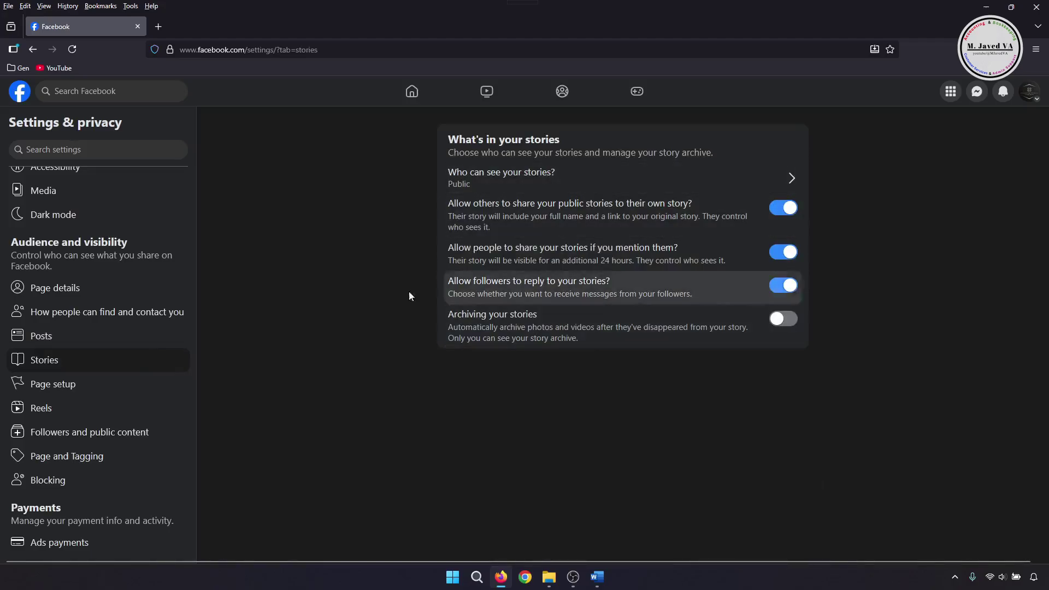
pyautogui.click(136, 383)
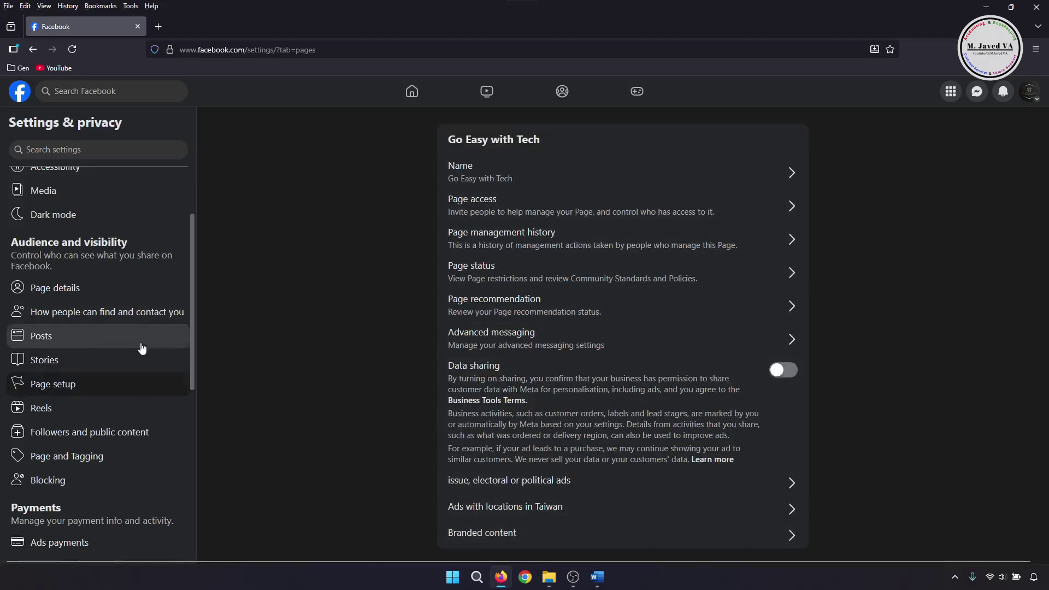
pyautogui.click(126, 410)
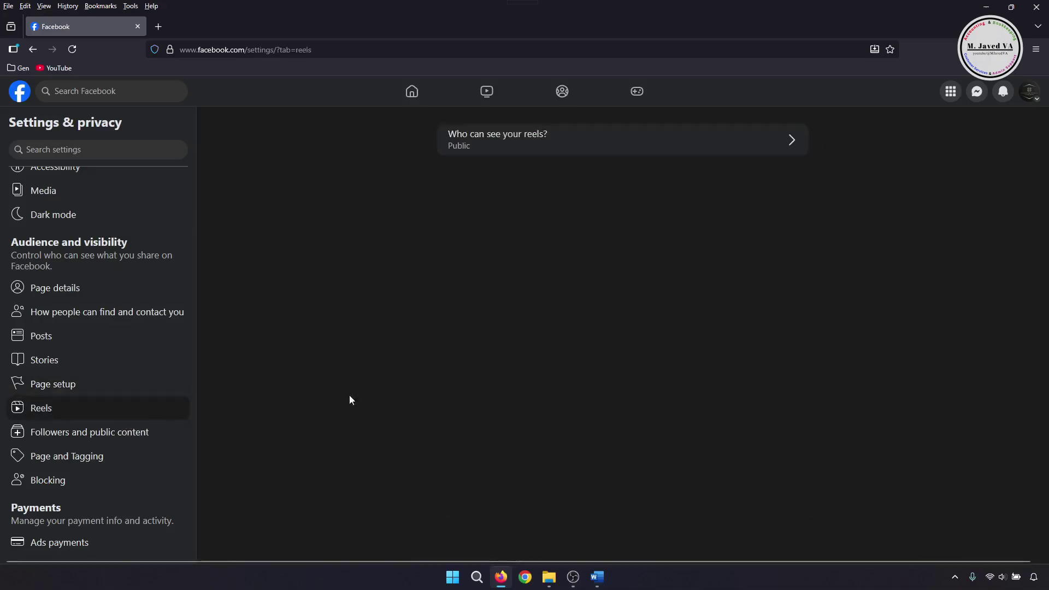
pyautogui.click(134, 436)
pyautogui.scroll(-1, 585, 240)
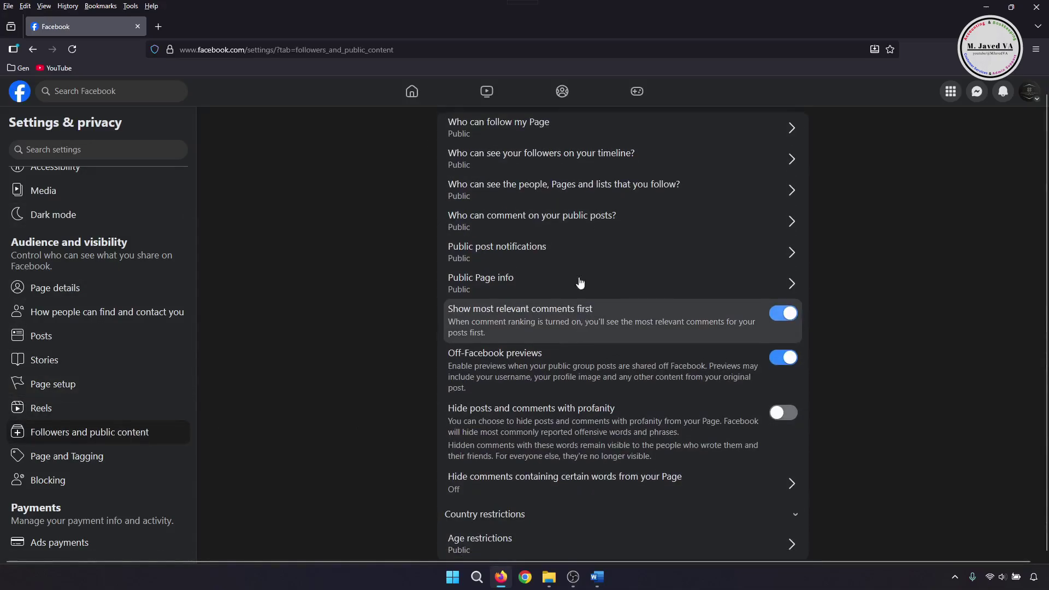
pyautogui.click(750, 520)
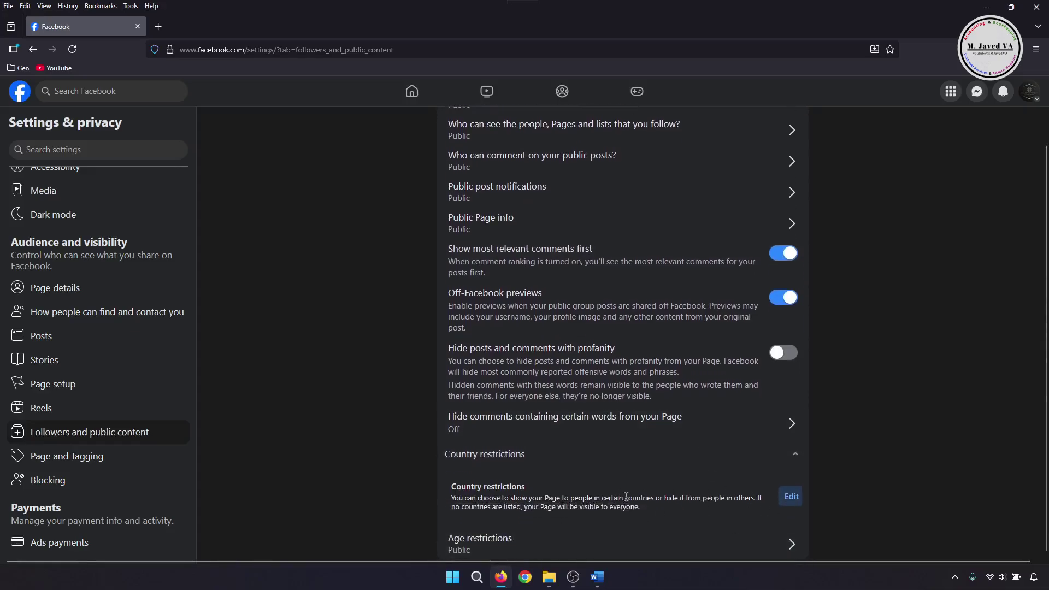
pyautogui.click(142, 456)
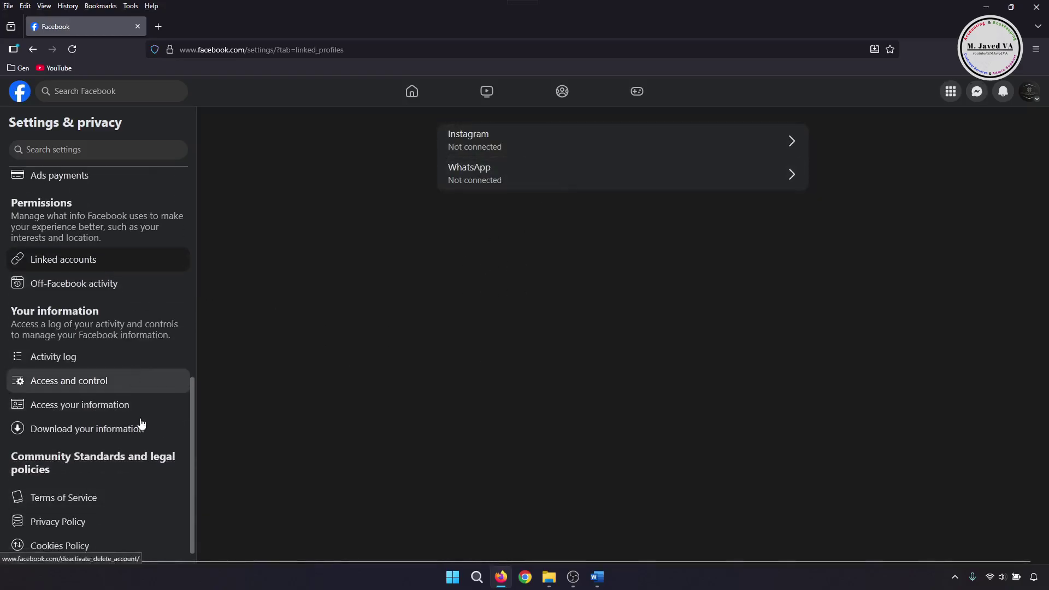
# Look through the Page's activity log and deactivate-or-delete options, returning to settings each time.
pyautogui.click(131, 361)
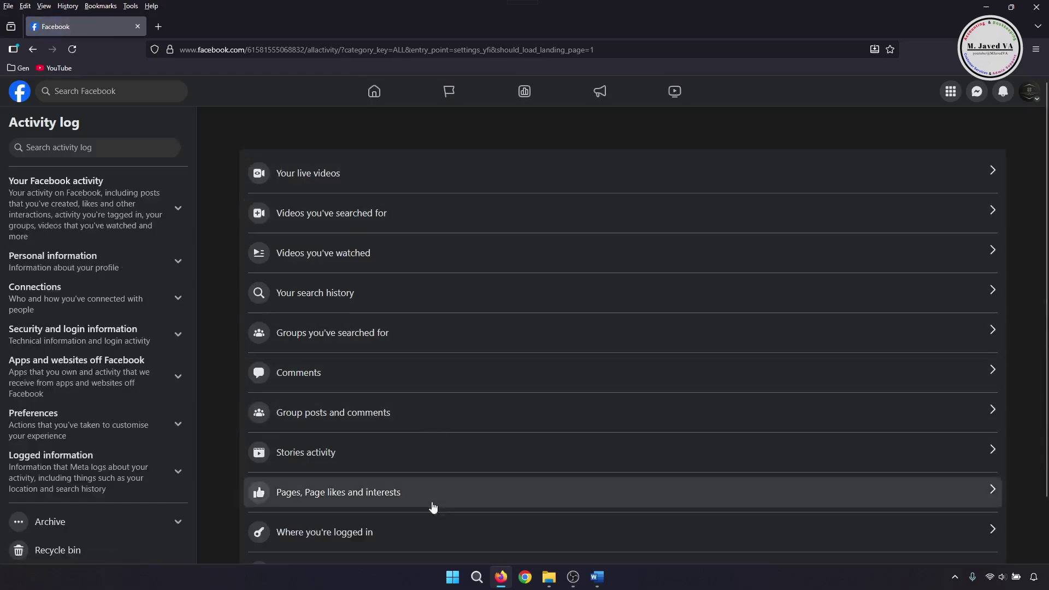
pyautogui.scroll(-1, 492, 497)
pyautogui.scroll(1, 541, 366)
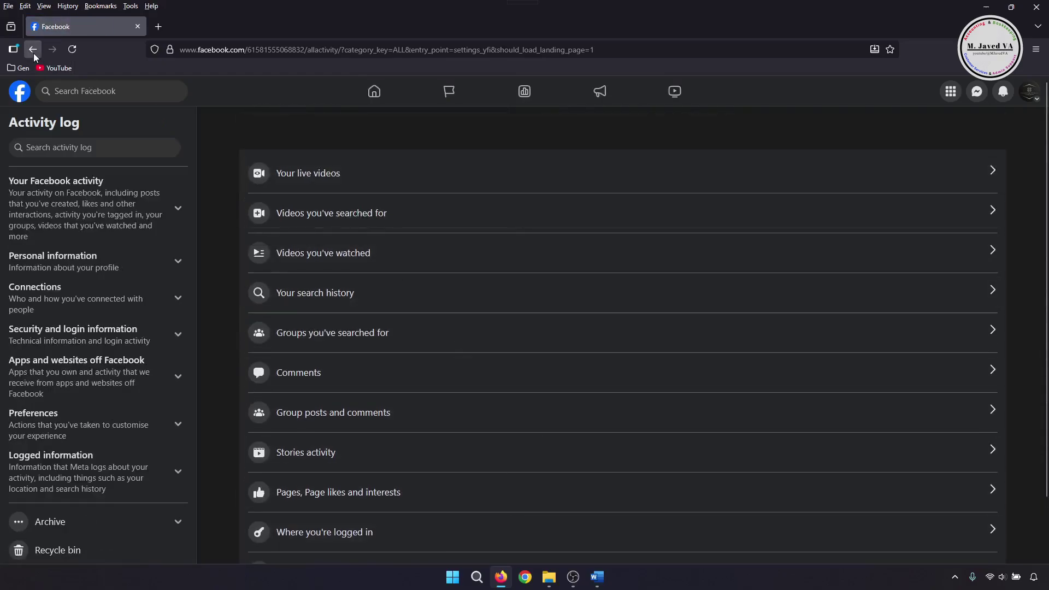
pyautogui.click(34, 54)
pyautogui.scroll(-4, 146, 256)
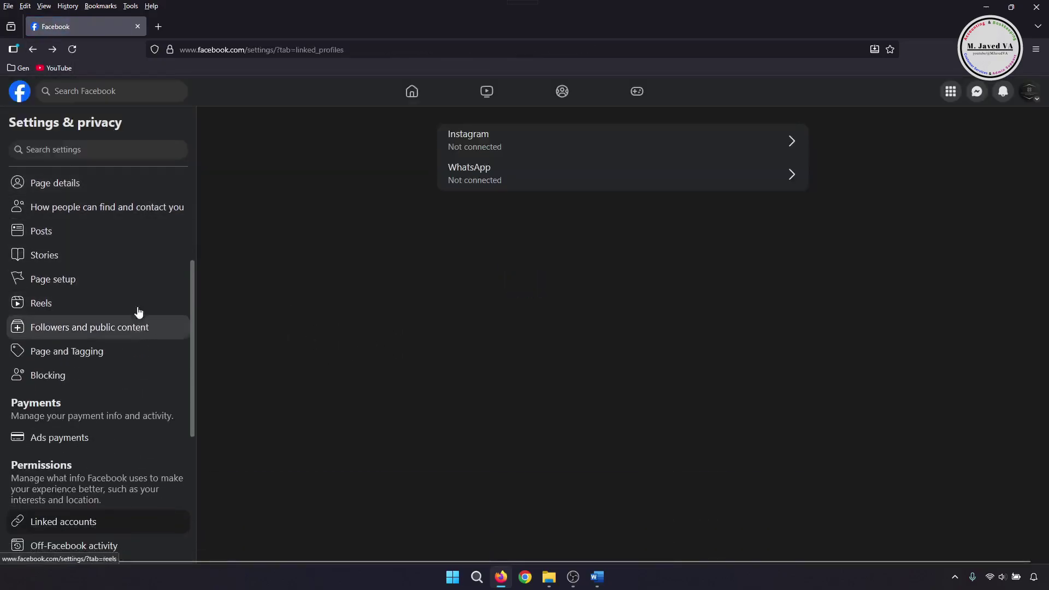
pyautogui.scroll(-4, 139, 328)
pyautogui.scroll(-1, 131, 349)
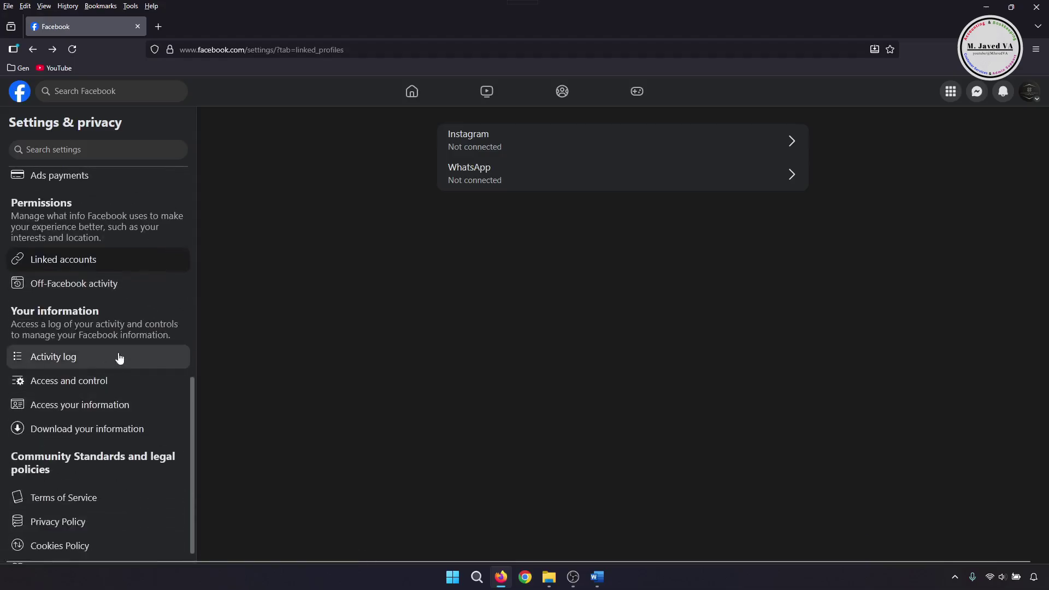
pyautogui.click(144, 382)
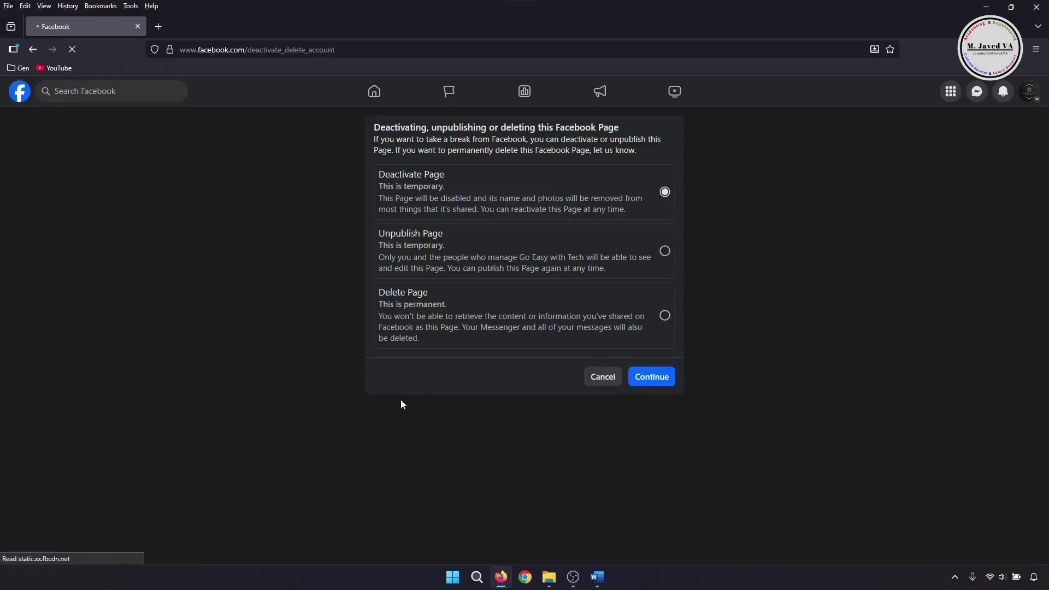
pyautogui.click(33, 49)
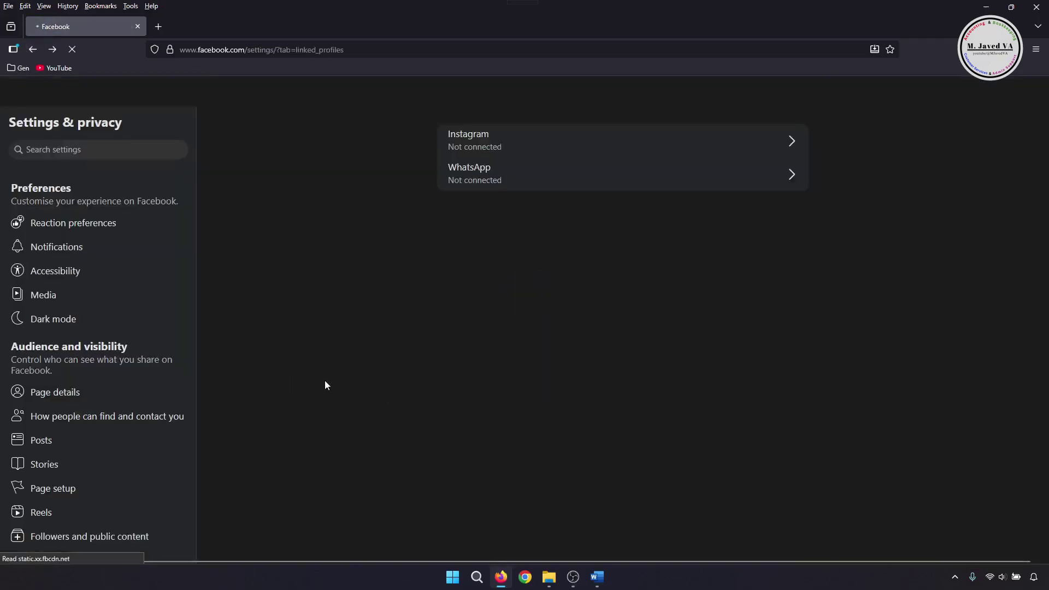
# Go to the home feed and open the Go Easy with Tech Page profile.
pyautogui.scroll(-8, 140, 309)
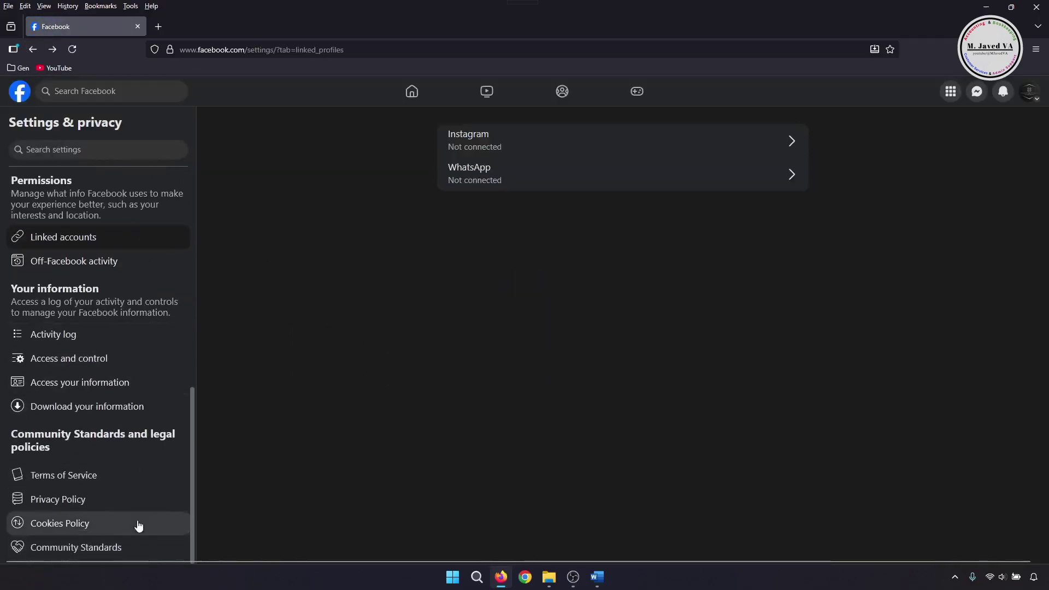
pyautogui.scroll(8, 145, 349)
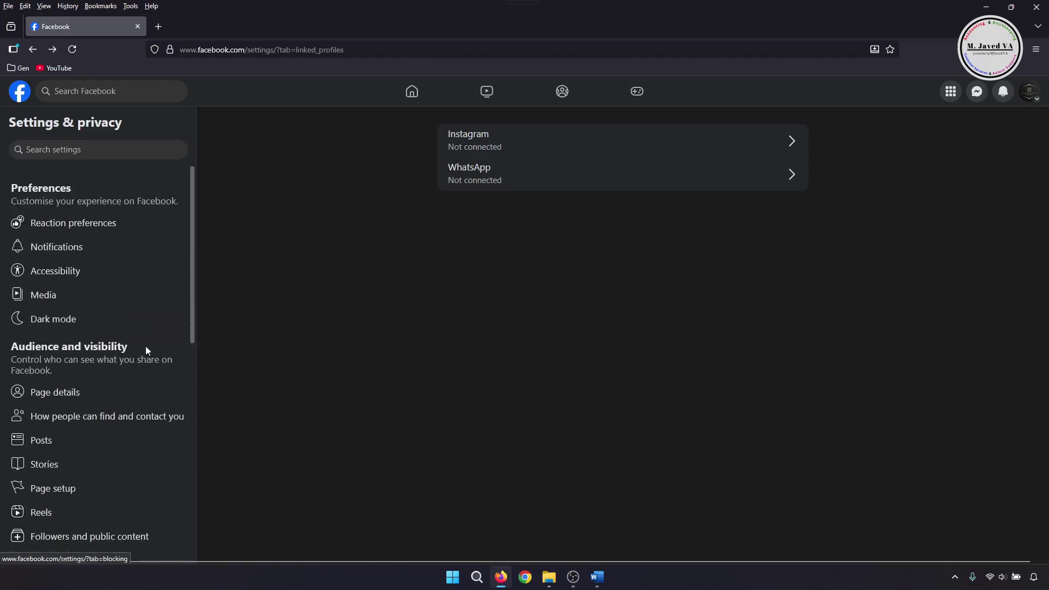
pyautogui.click(412, 92)
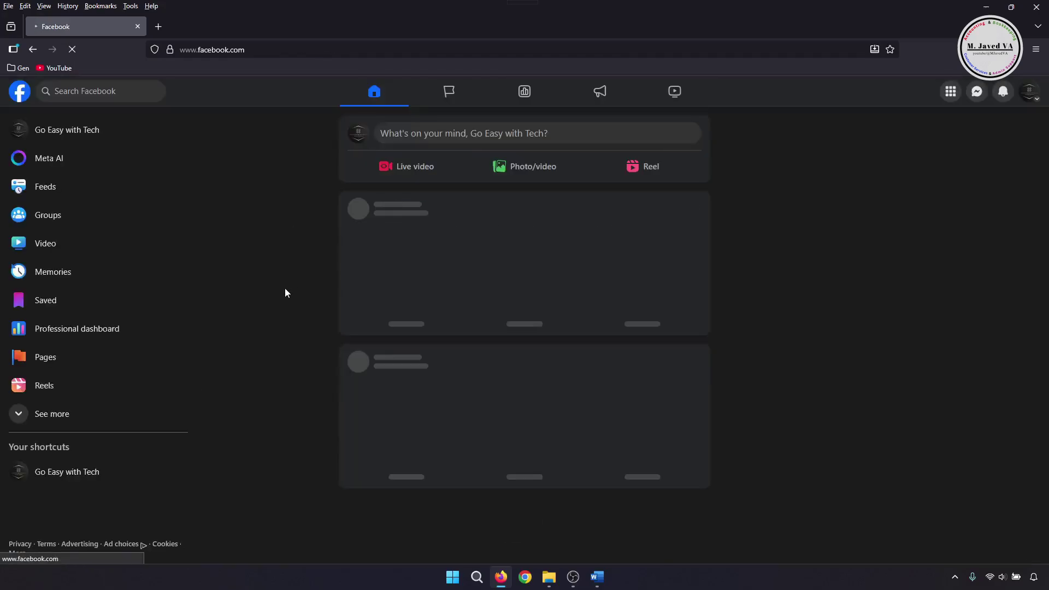
pyautogui.click(62, 130)
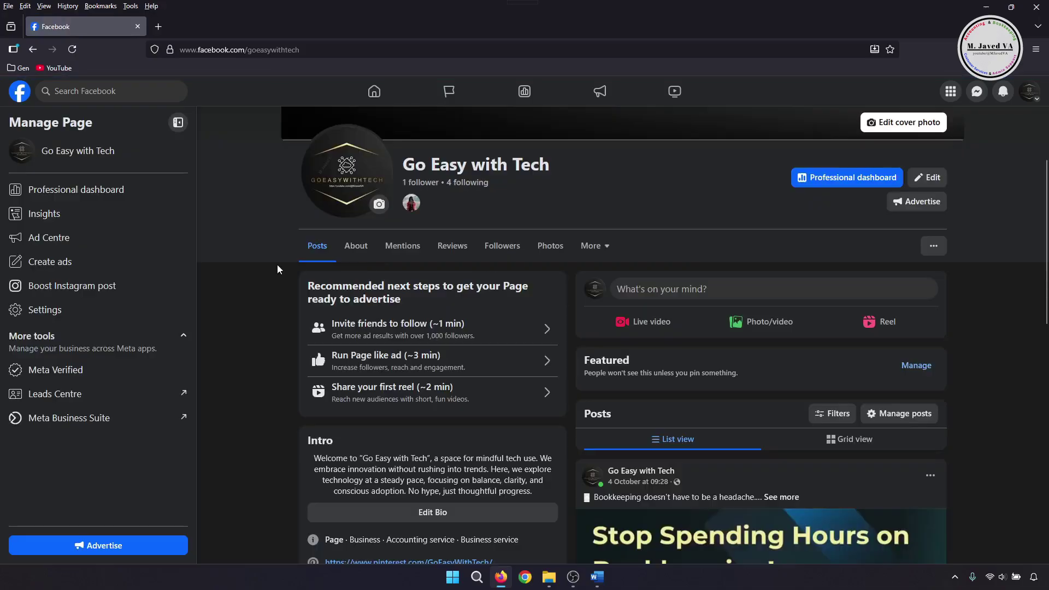
pyautogui.scroll(4, 566, 402)
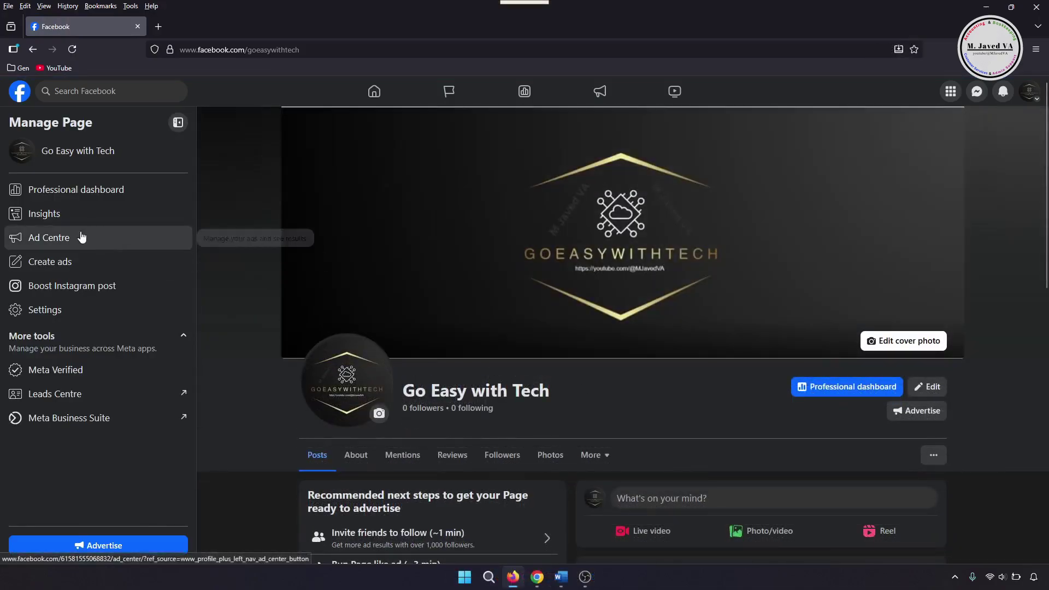
# Open the Ad Centre and page through all advertising-readiness steps, 3 of 8 done.
pyautogui.click(99, 238)
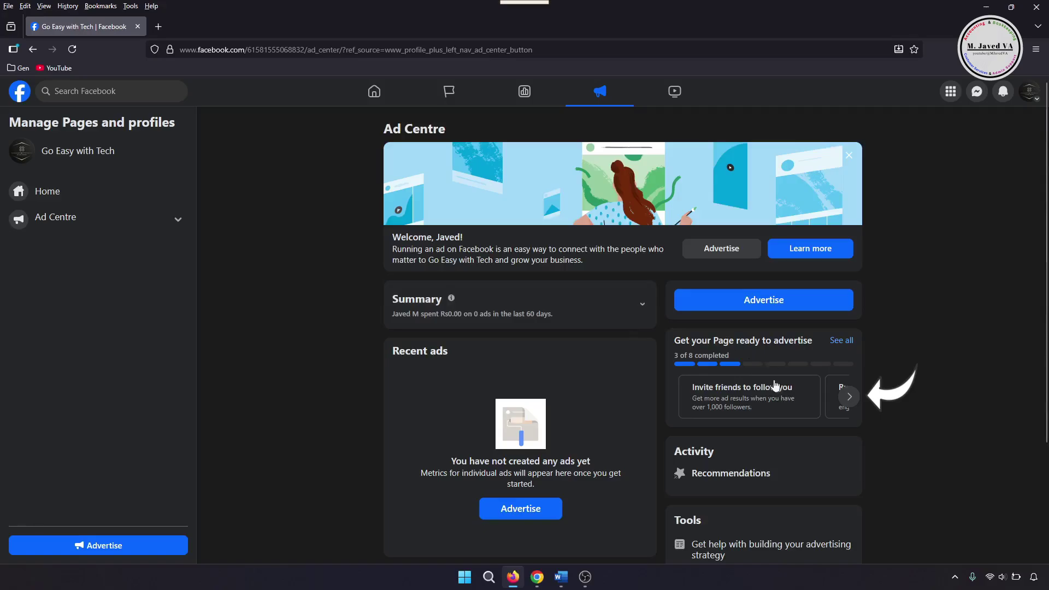
pyautogui.click(840, 341)
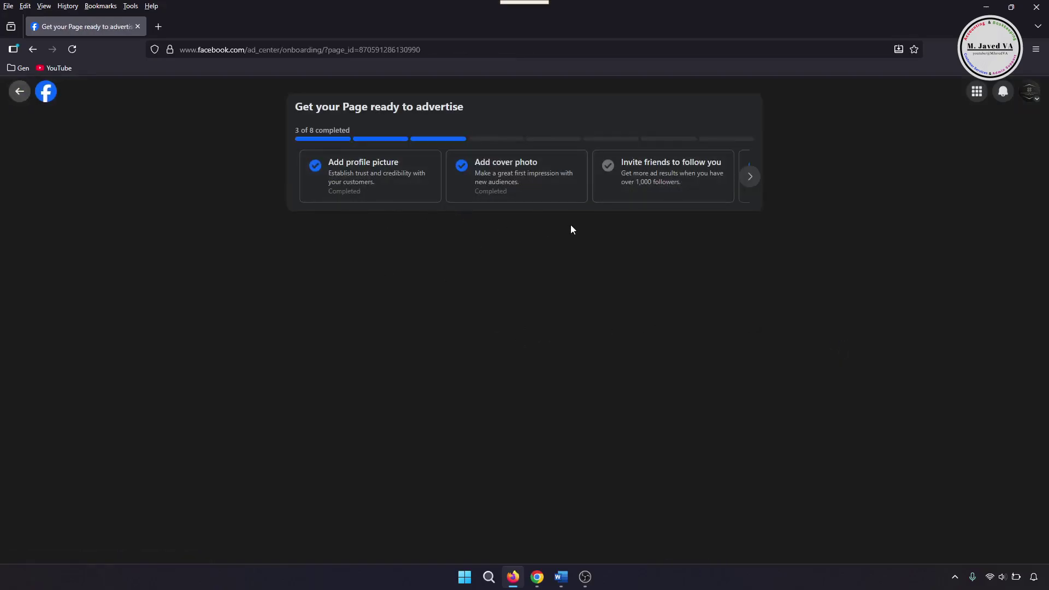
pyautogui.click(750, 176)
pyautogui.click(751, 176)
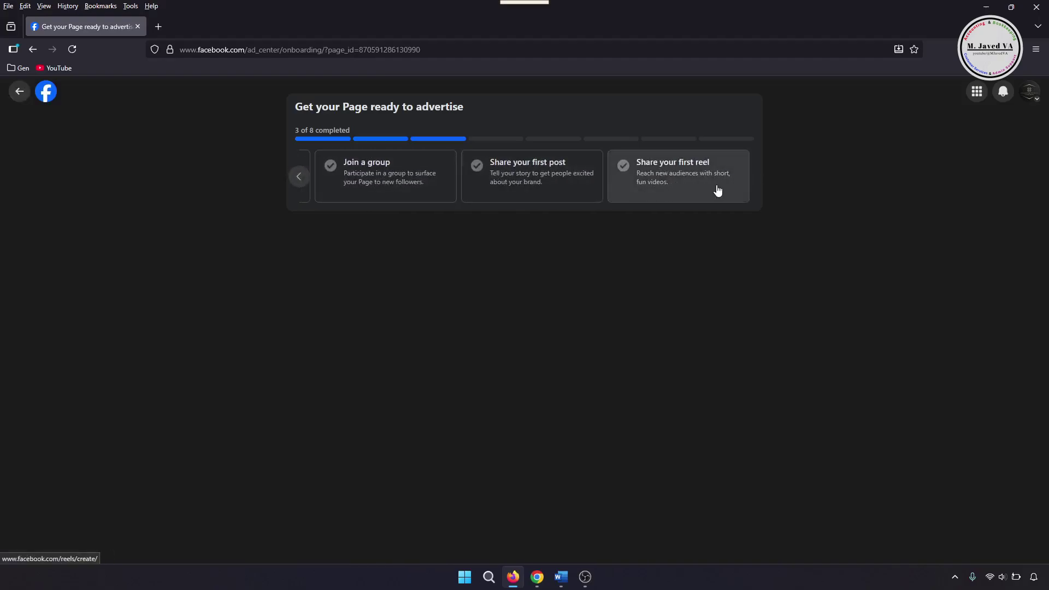
pyautogui.click(19, 91)
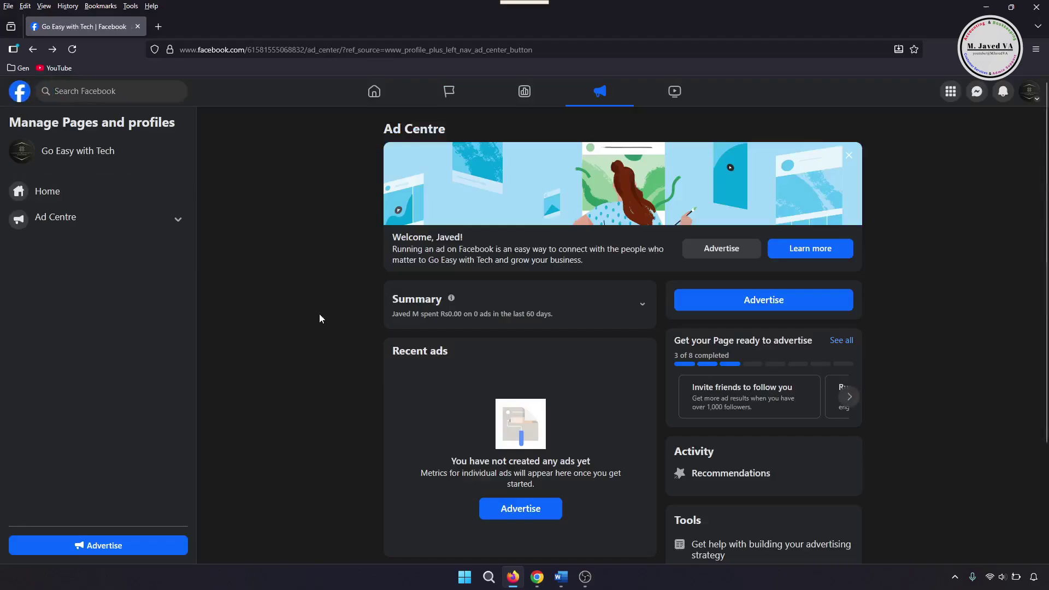
pyautogui.scroll(-3, 592, 310)
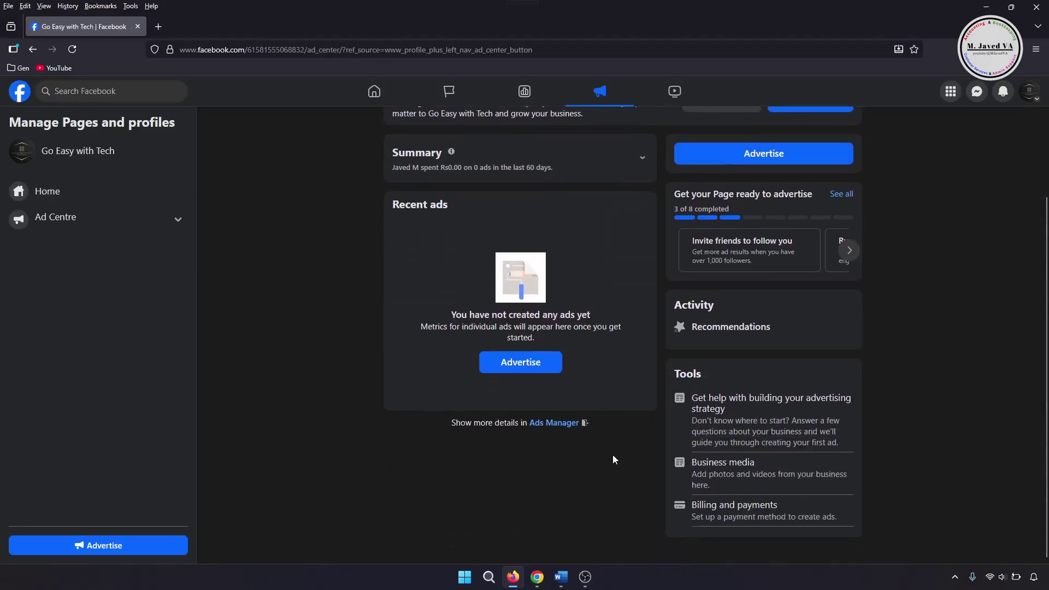
# Start the ad preferences questionnaire: No to business-location visitors, Yes to having a website.
pyautogui.click(788, 439)
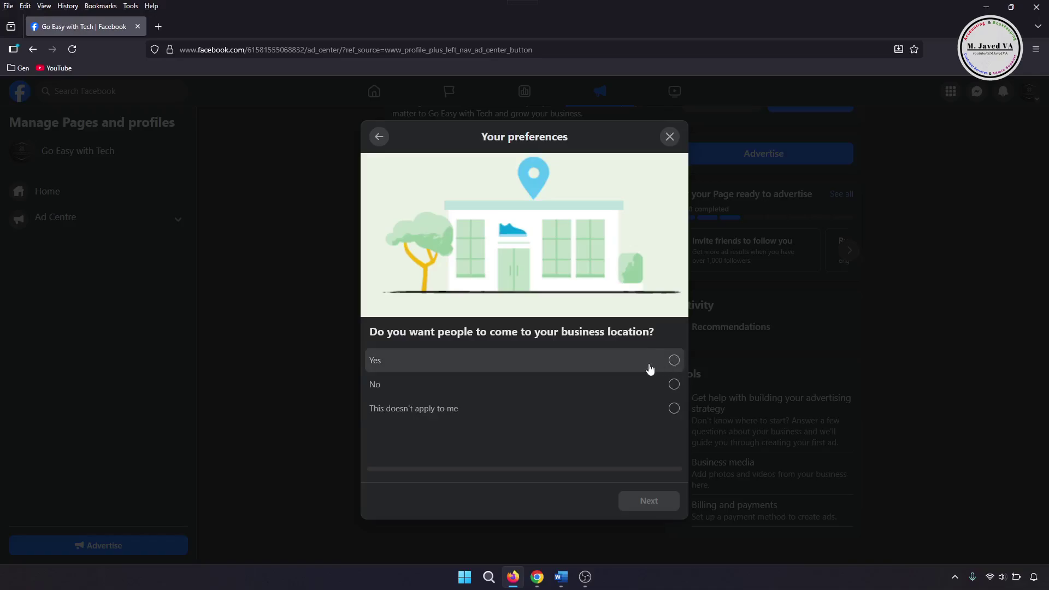
pyautogui.click(675, 386)
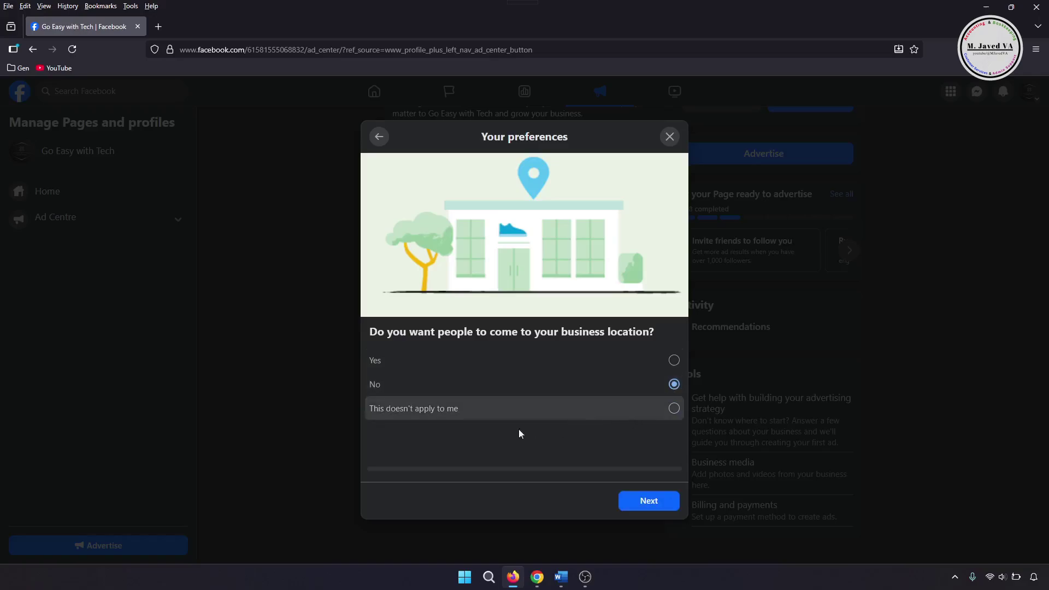
pyautogui.click(648, 500)
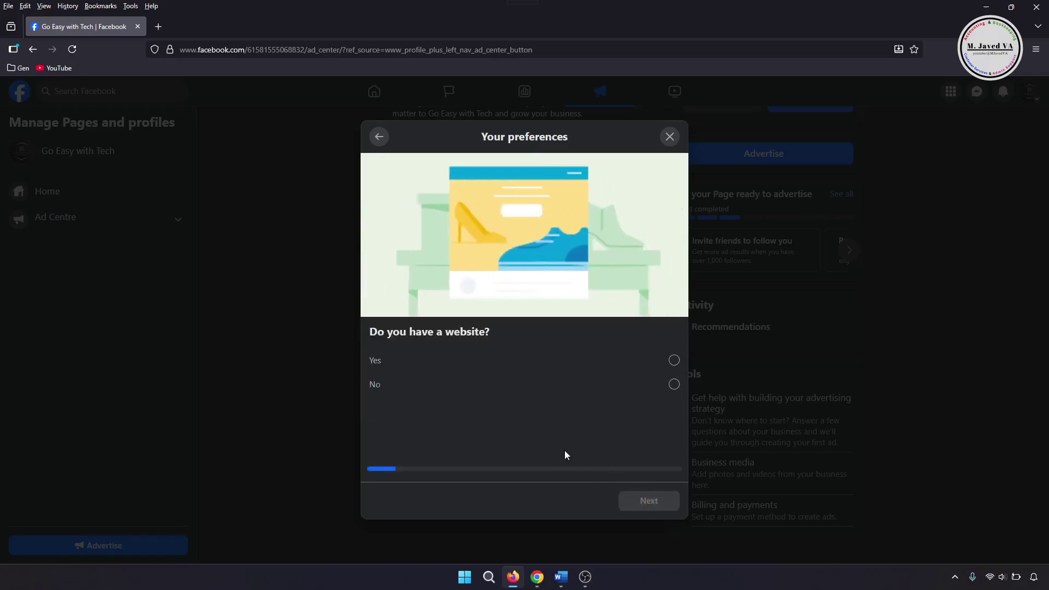
pyautogui.click(674, 362)
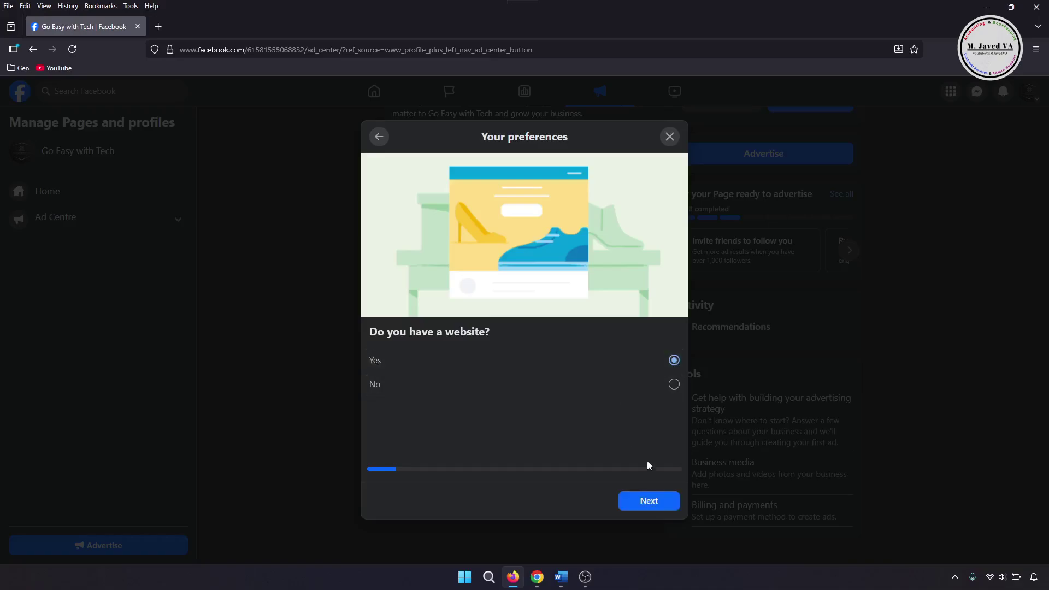
pyautogui.click(647, 501)
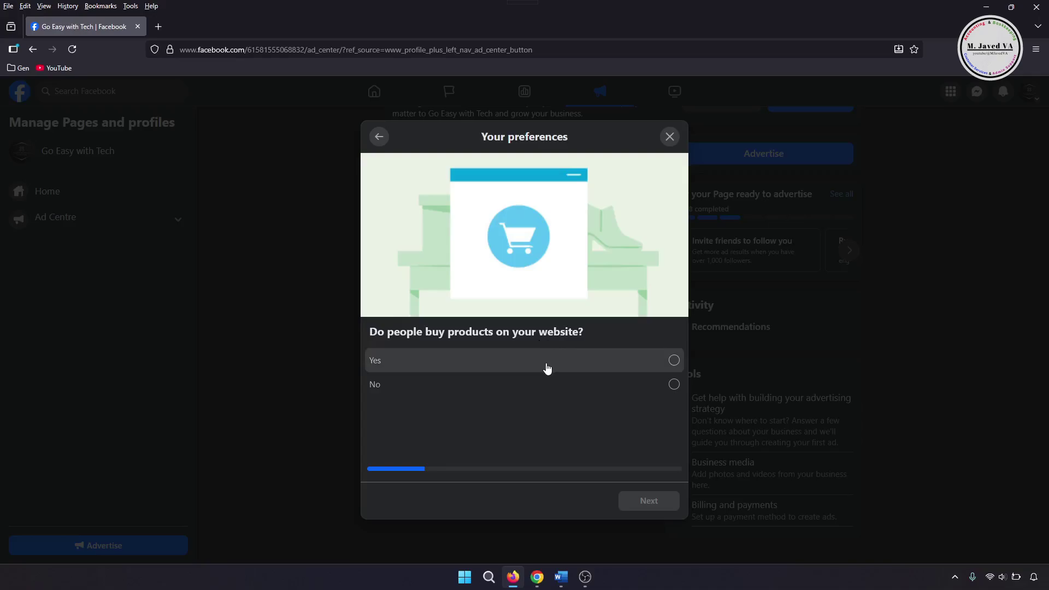
# Answer Yes to selling products, booking appointments, getting leads and being contacted.
pyautogui.click(674, 361)
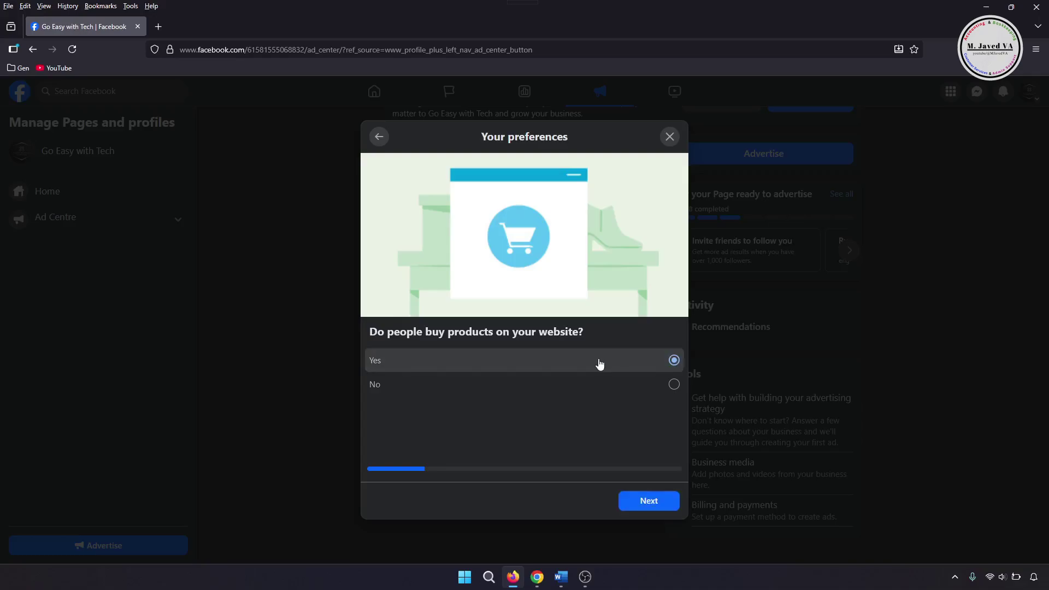
pyautogui.click(649, 502)
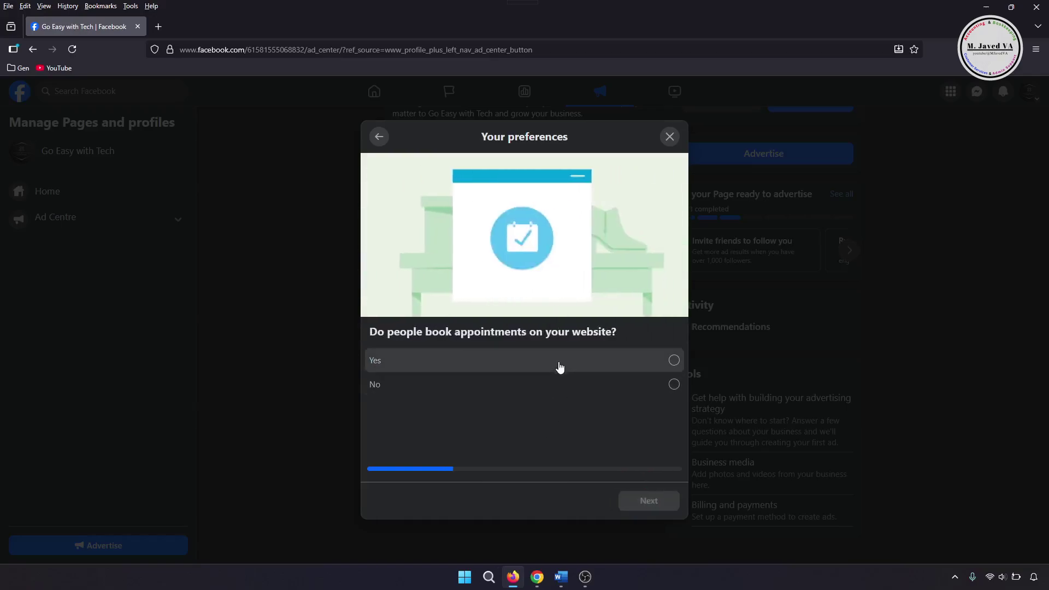
pyautogui.click(601, 368)
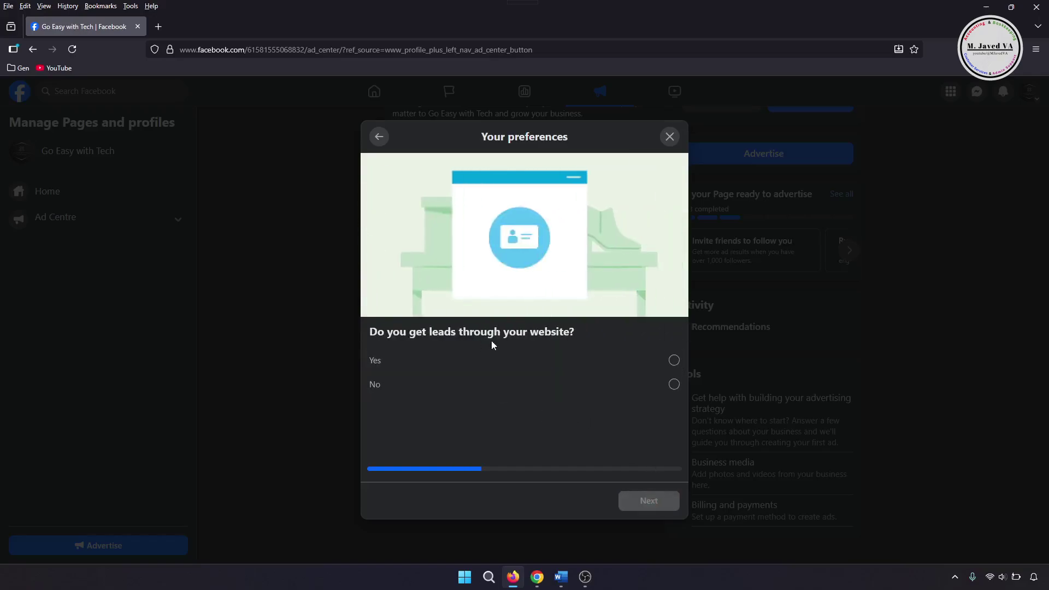
pyautogui.click(674, 361)
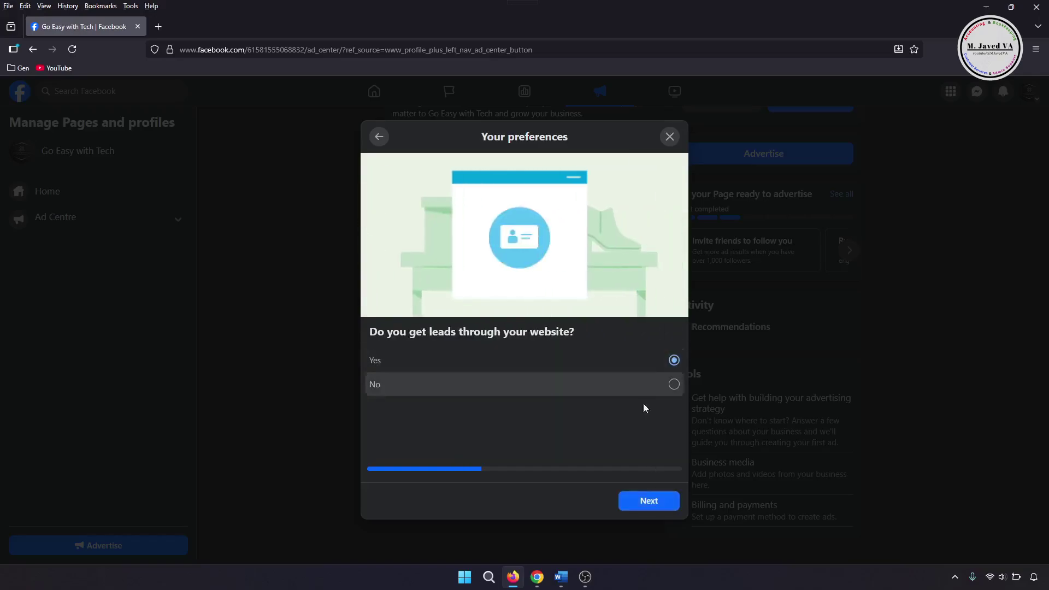
pyautogui.click(661, 502)
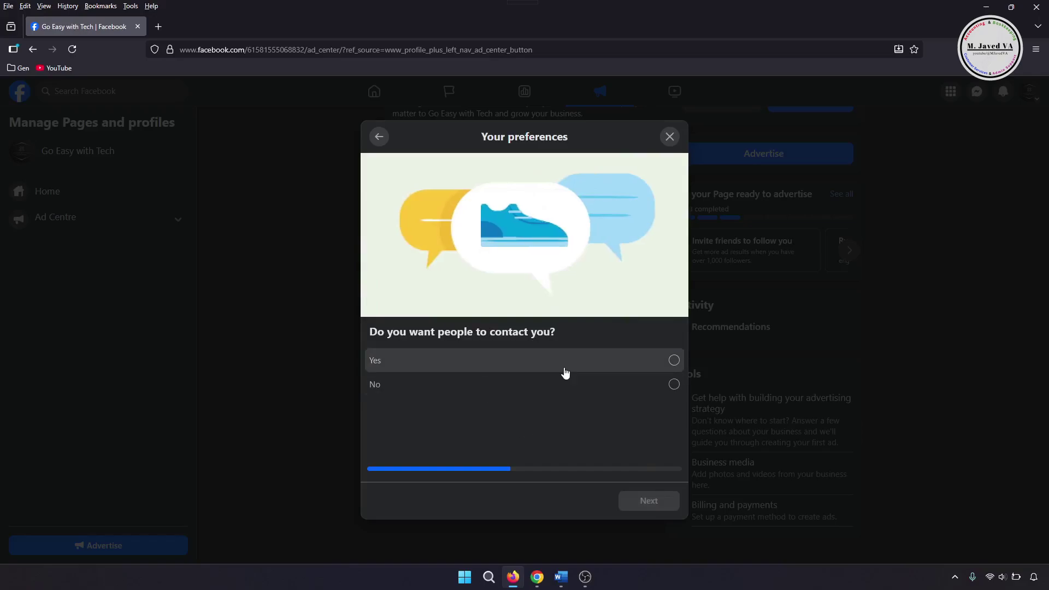
pyautogui.click(673, 362)
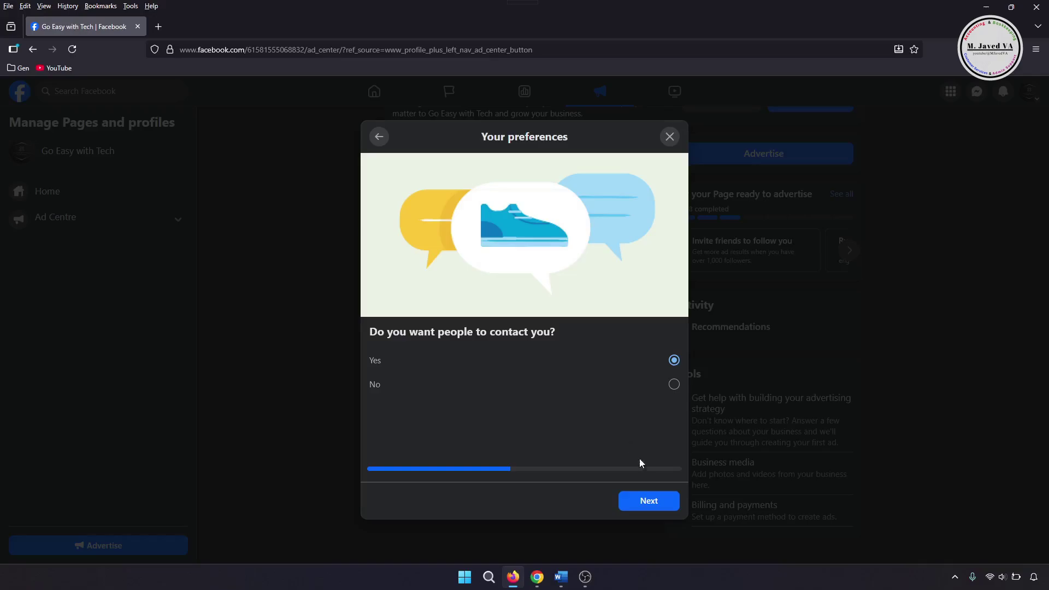
# Choose 'They message me on Facebook' as the contact method.
pyautogui.click(653, 508)
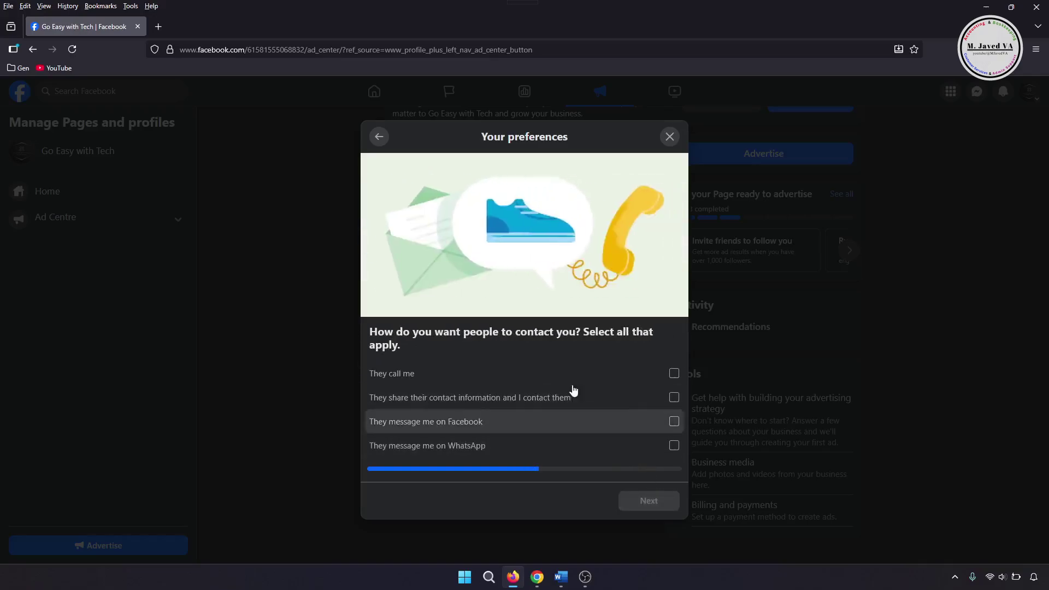
pyautogui.click(598, 428)
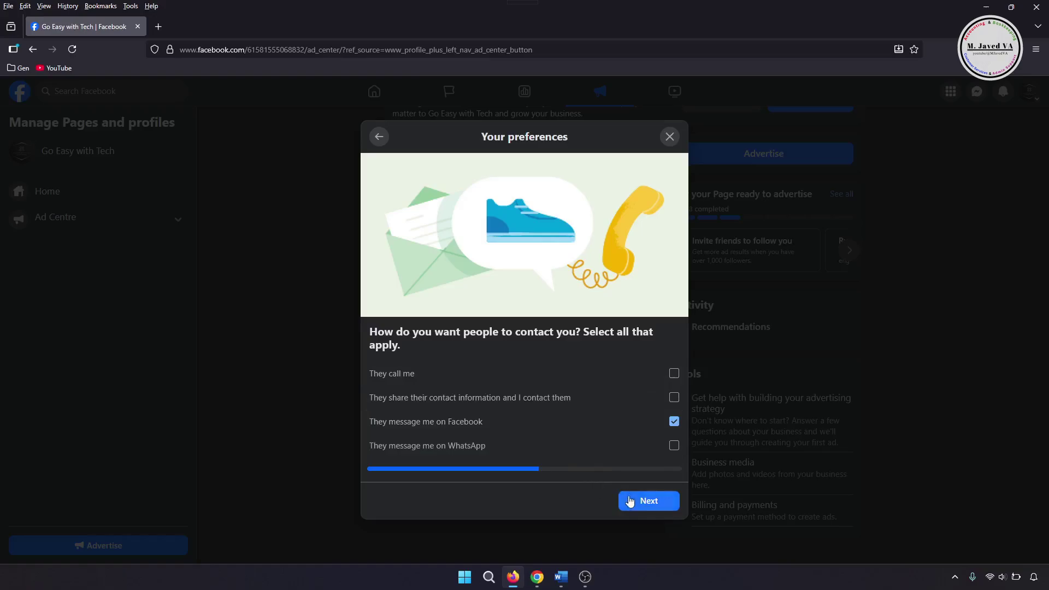
pyautogui.click(649, 501)
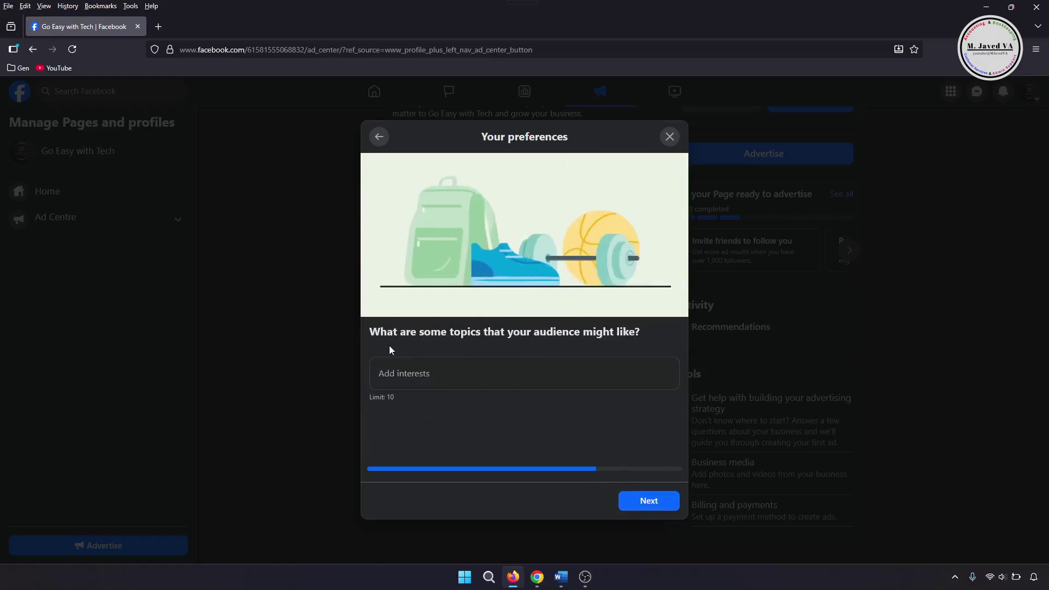
# Add the audience interests, starting with Accounting (business and finance).
pyautogui.click(570, 375)
pyautogui.write('Accounting')
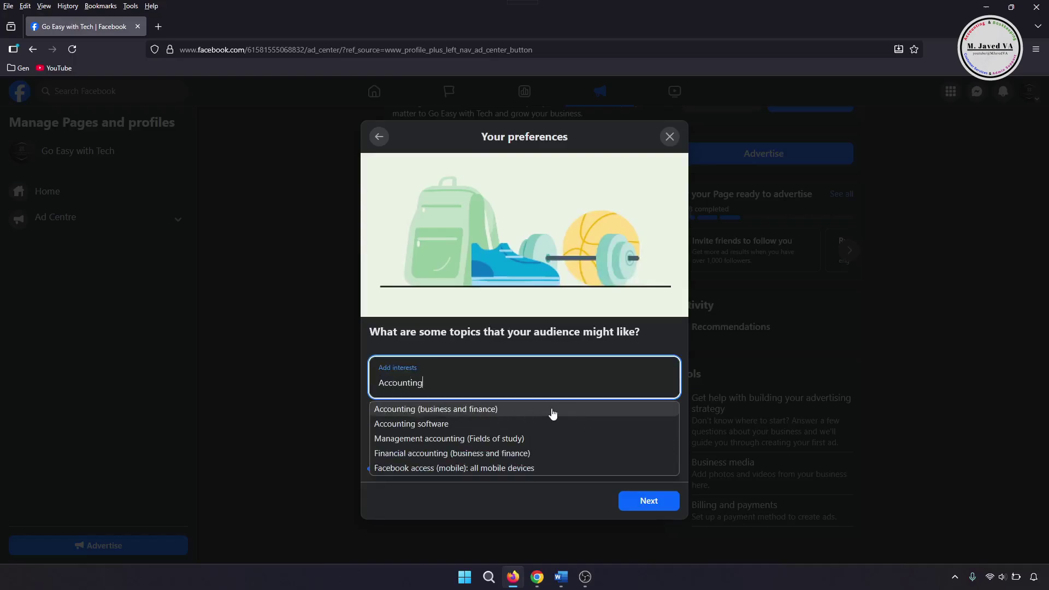
pyautogui.click(553, 413)
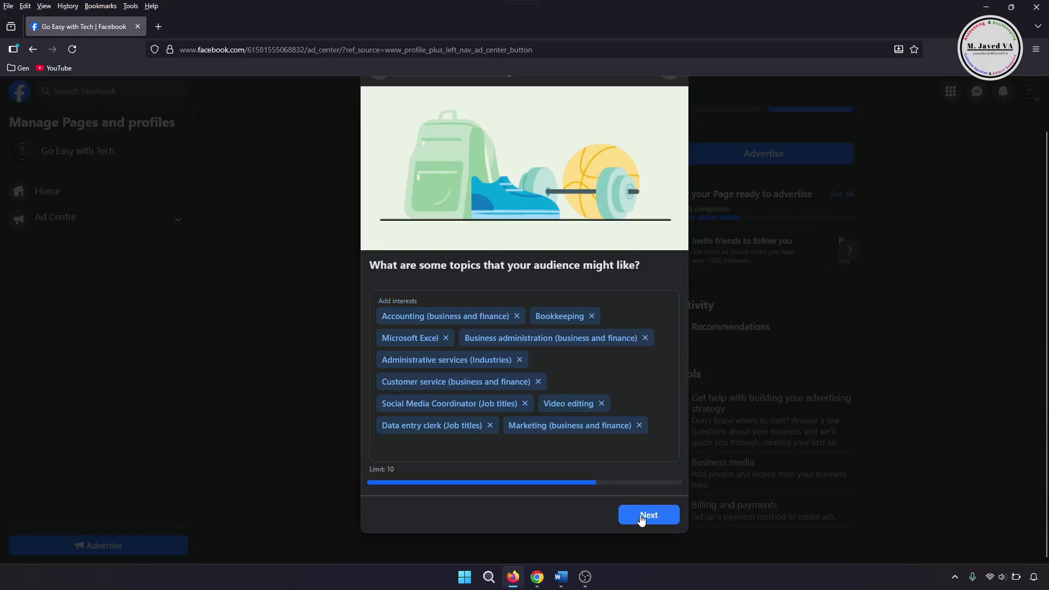
pyautogui.click(645, 515)
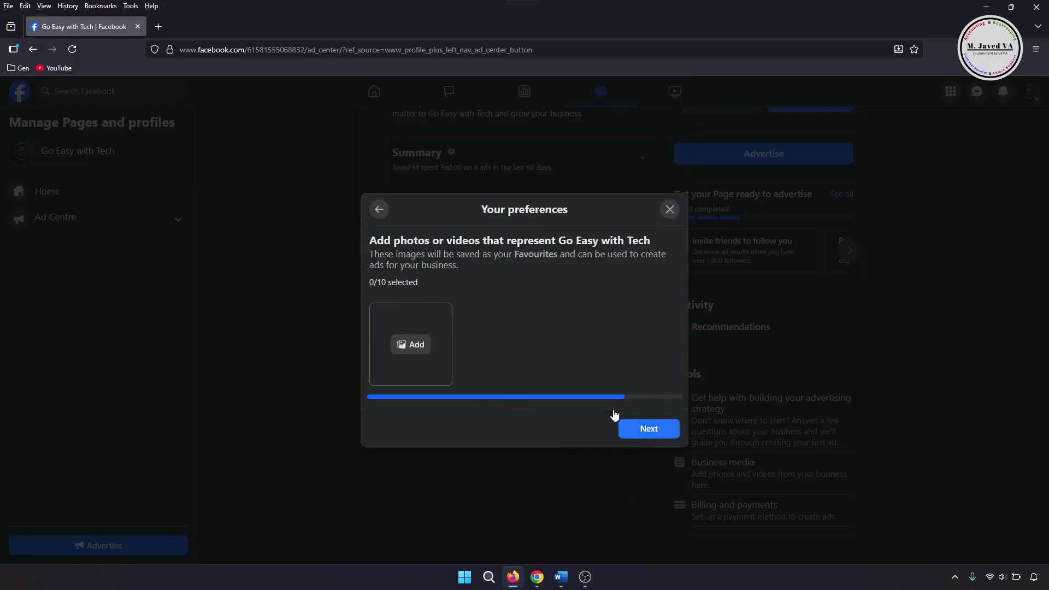
# Upload the GoEasyWithTech logo as the representative image.
pyautogui.click(416, 345)
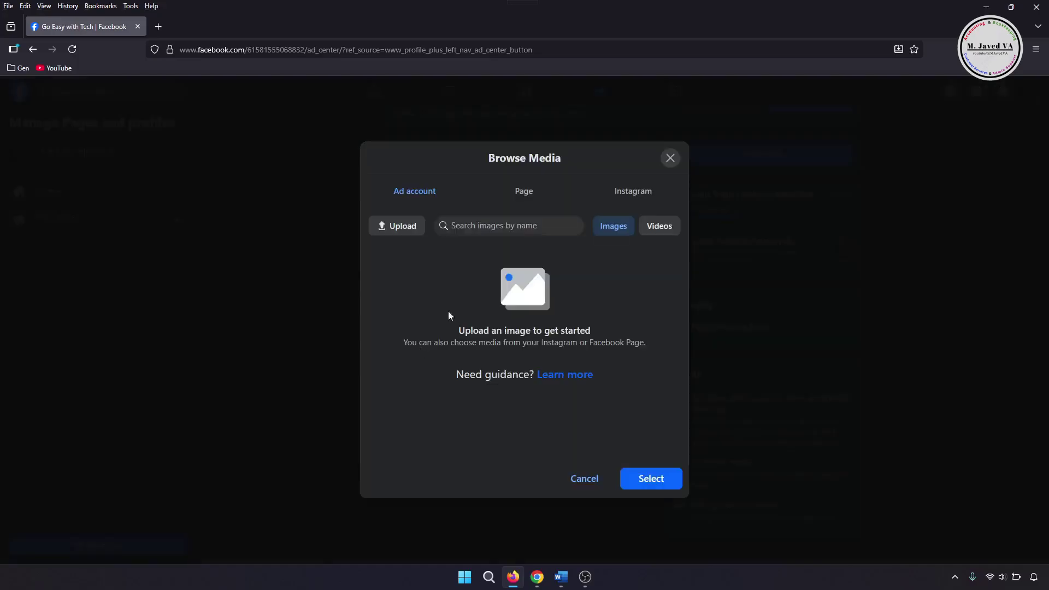
pyautogui.click(396, 225)
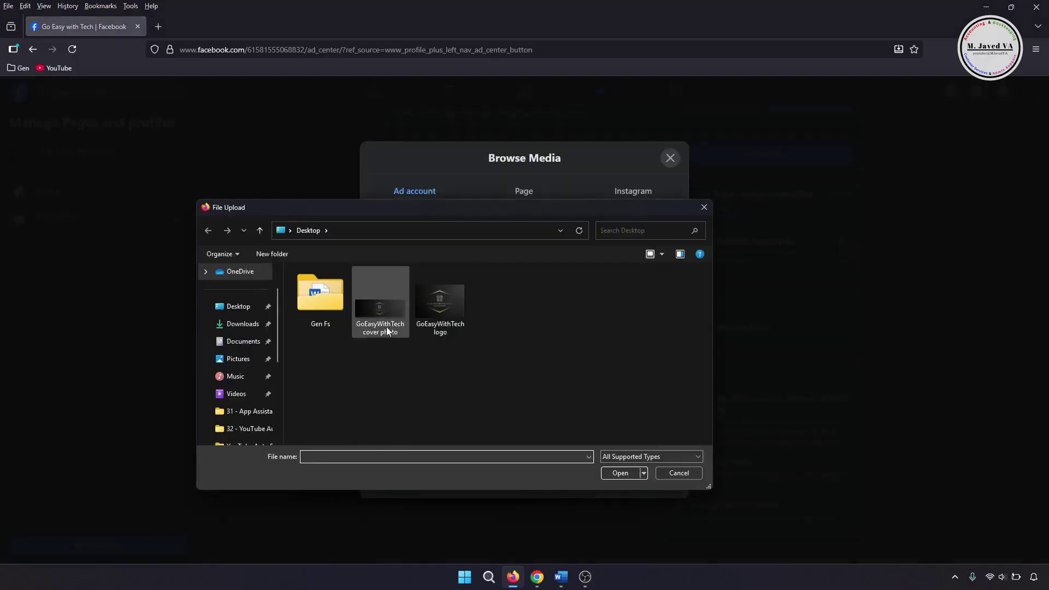
pyautogui.click(441, 300)
pyautogui.click(622, 473)
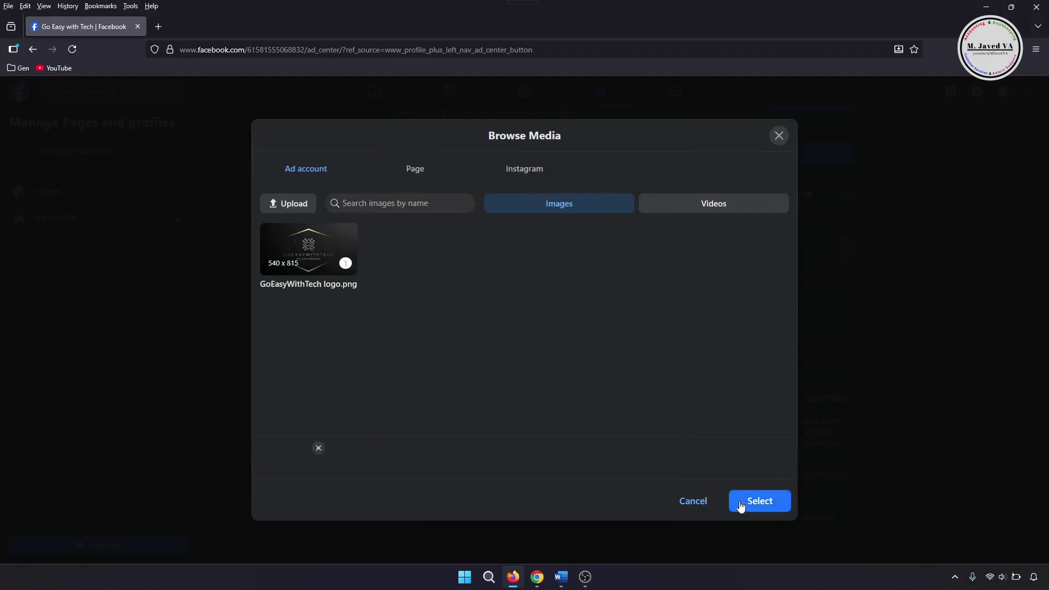
pyautogui.click(738, 506)
# Submit the ad preferences and close the questionnaire, returning to the Ad Centre.
pyautogui.click(629, 431)
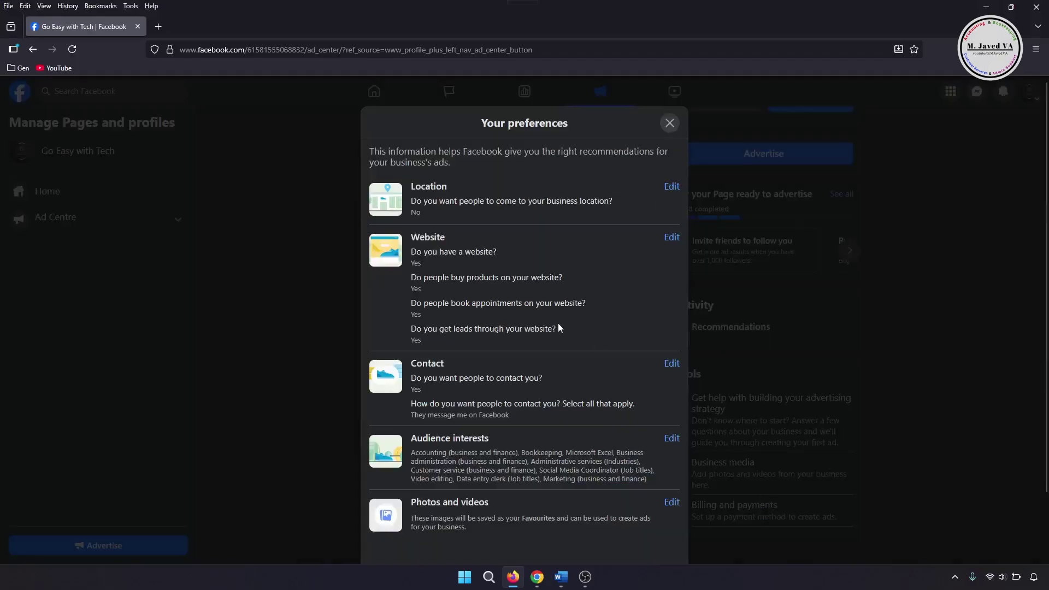
pyautogui.scroll(-2, 497, 350)
pyautogui.click(659, 516)
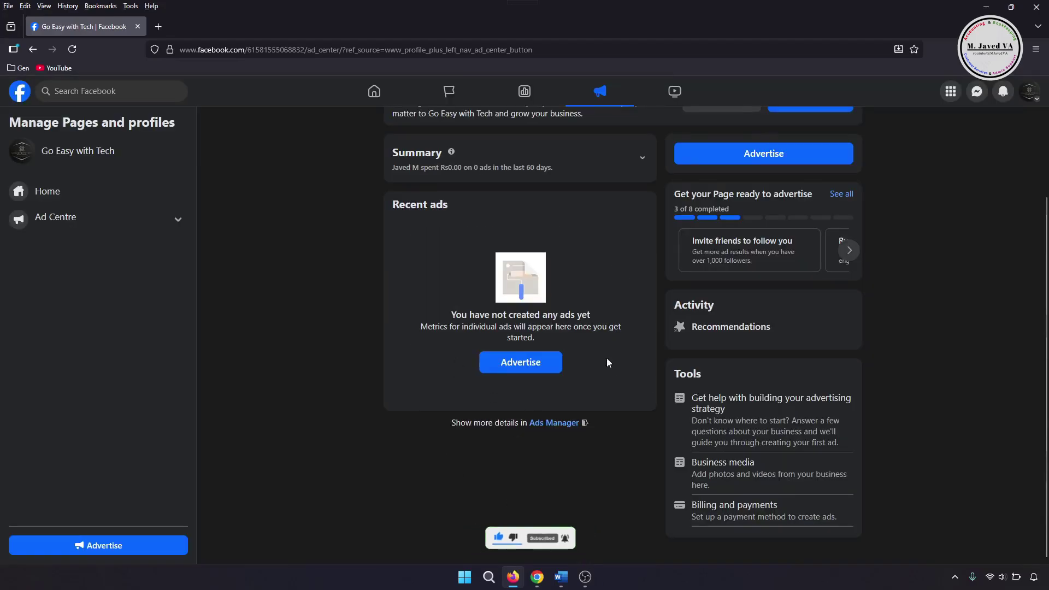
pyautogui.click(786, 428)
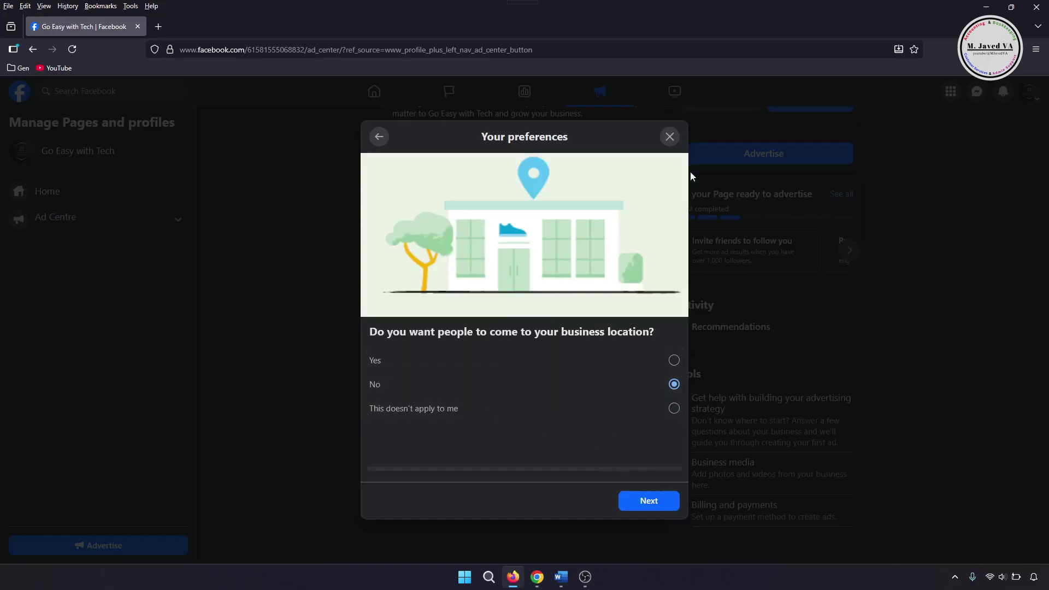
pyautogui.click(669, 137)
pyautogui.scroll(3, 603, 498)
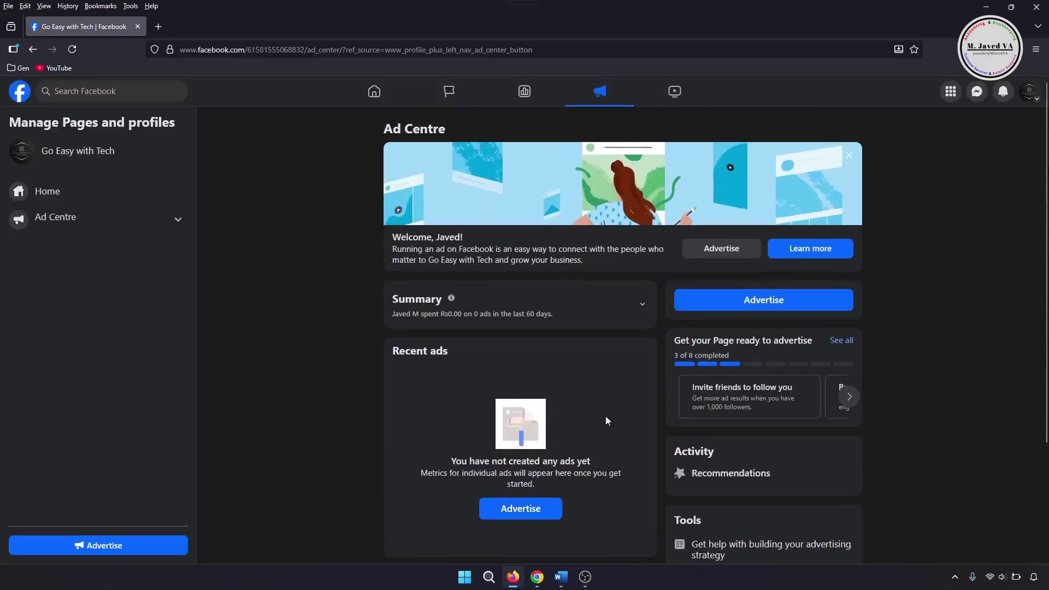
# Draft a Page post with the Bookkeeping Services image and pasted text ending #SmallBusinessSupport #VirtualBookkeeping.
pyautogui.click(47, 191)
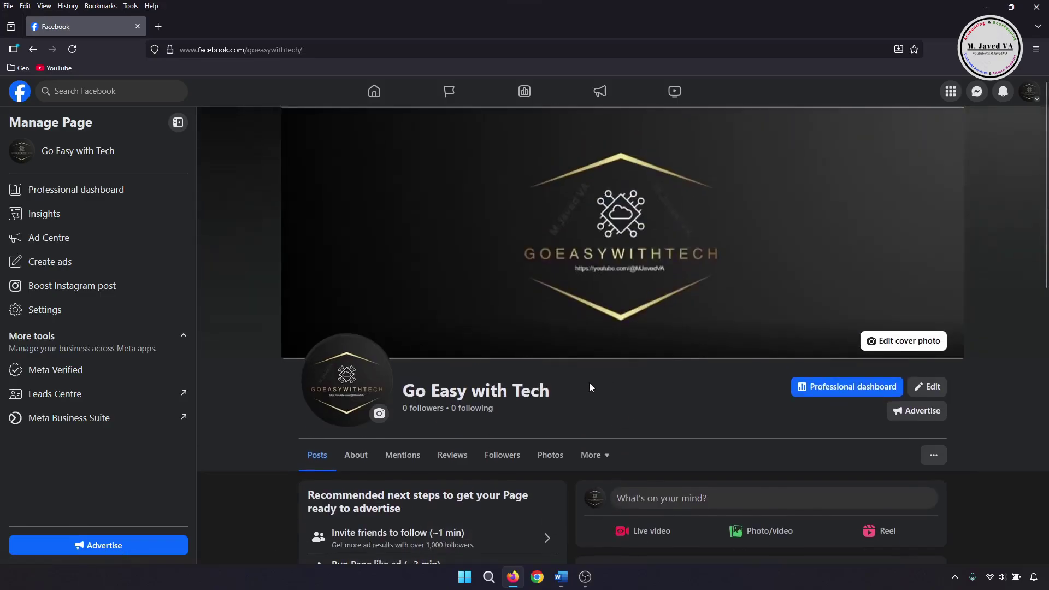
pyautogui.scroll(-3, 589, 385)
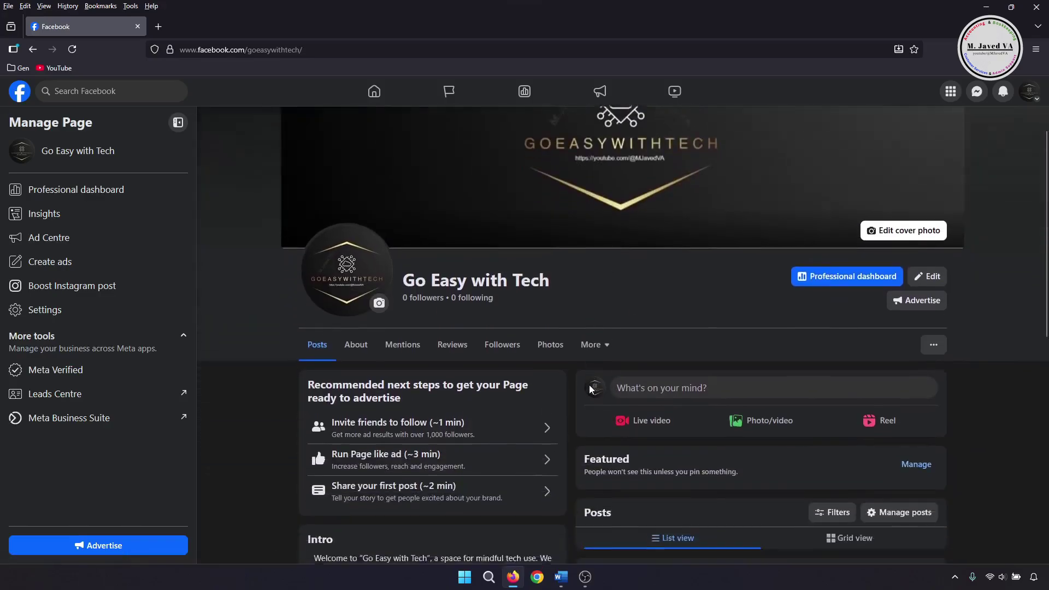
pyautogui.click(681, 333)
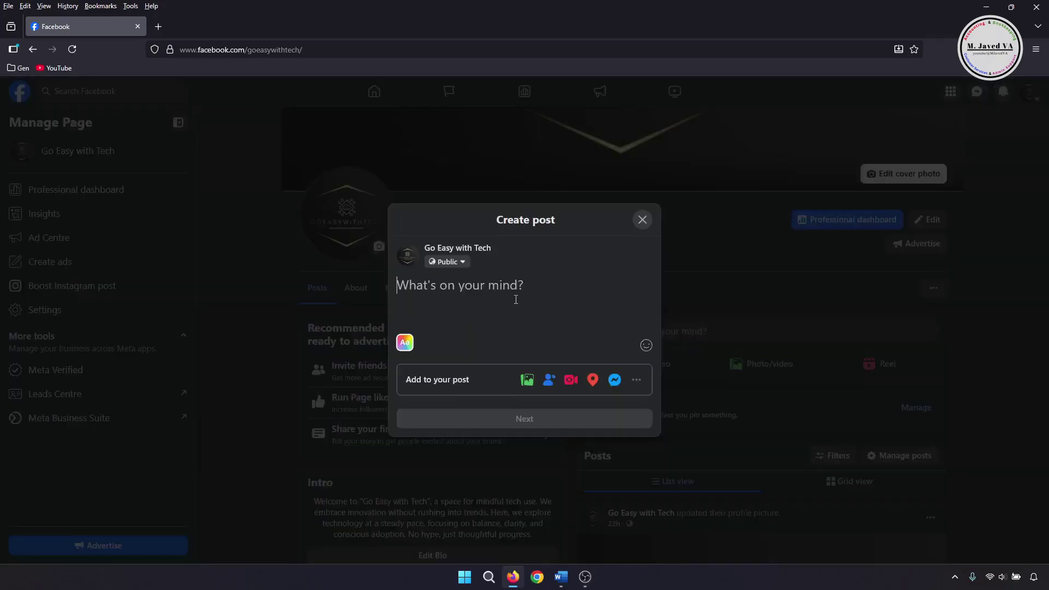
pyautogui.click(527, 380)
pyautogui.click(520, 322)
pyautogui.click(398, 334)
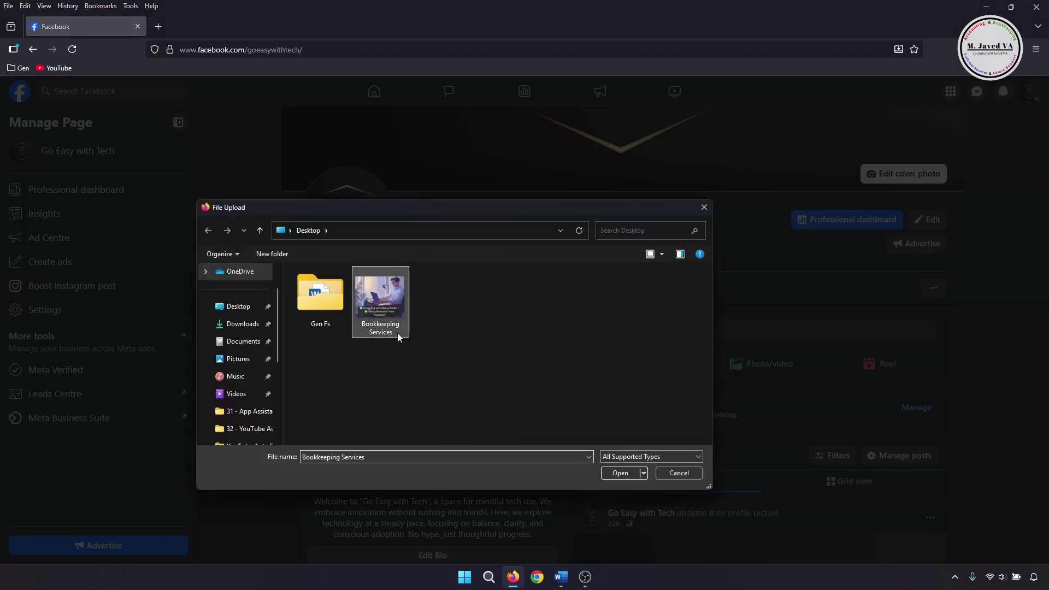
pyautogui.click(622, 473)
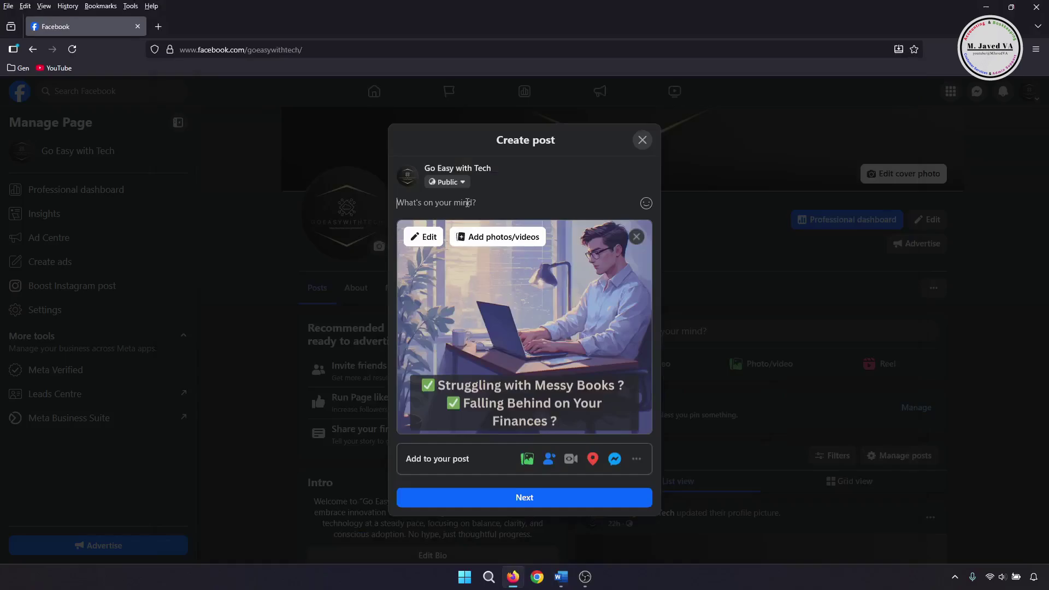
pyautogui.write("🔍 Struggling with messy books or falling behind on your finances?  Here's what you get when you work with me:  ✅ Accurate - Every transaction is carefully tracked, categorized, and reconciled. No guesswork, no errors, just clean, reliable numbers. 🔒 Confidential - Your financial data stays private. I follow strict standards to protect your sensitive business information. 💰 Affordable - Quality bookkeeping doesn't have to break the bank. I offer flexible, budget-friendly packages for small businesses and solopreneurs.  Let's take the stress out of bookkeeping! 📩 DM me to learn more...  #SmallBusinessSupport #VirtualBookkeeping")
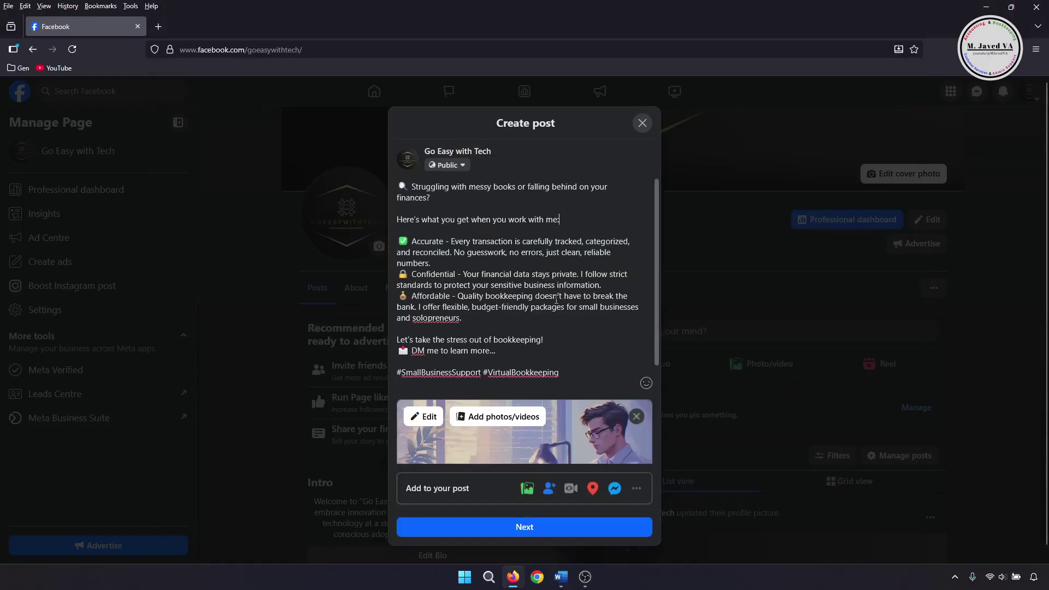
# Check the audience, keep Publish now, and post the 'Struggling with messy books' post publicly.
pyautogui.click(537, 527)
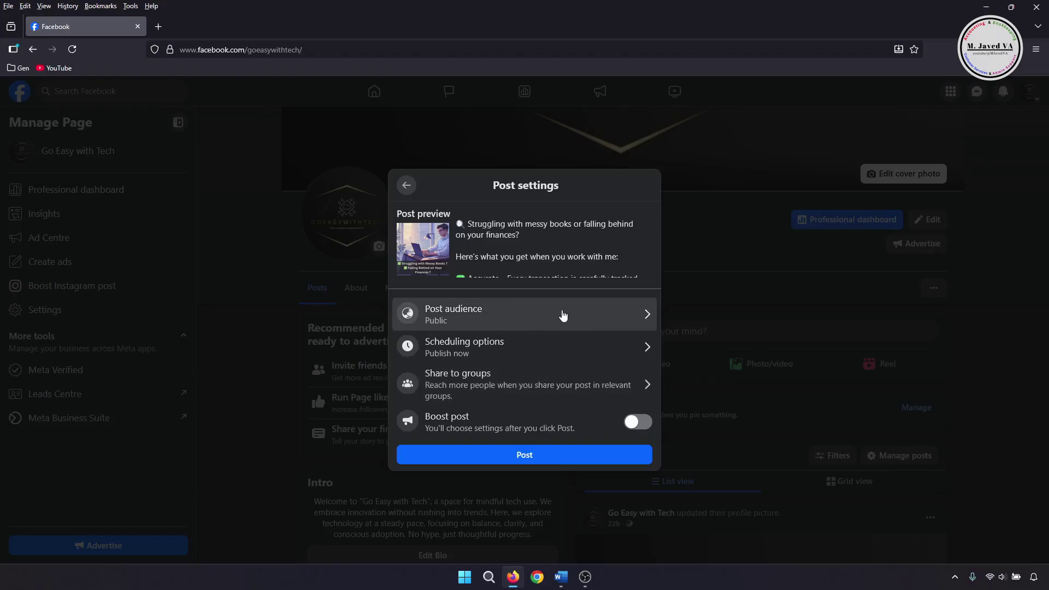
pyautogui.click(600, 323)
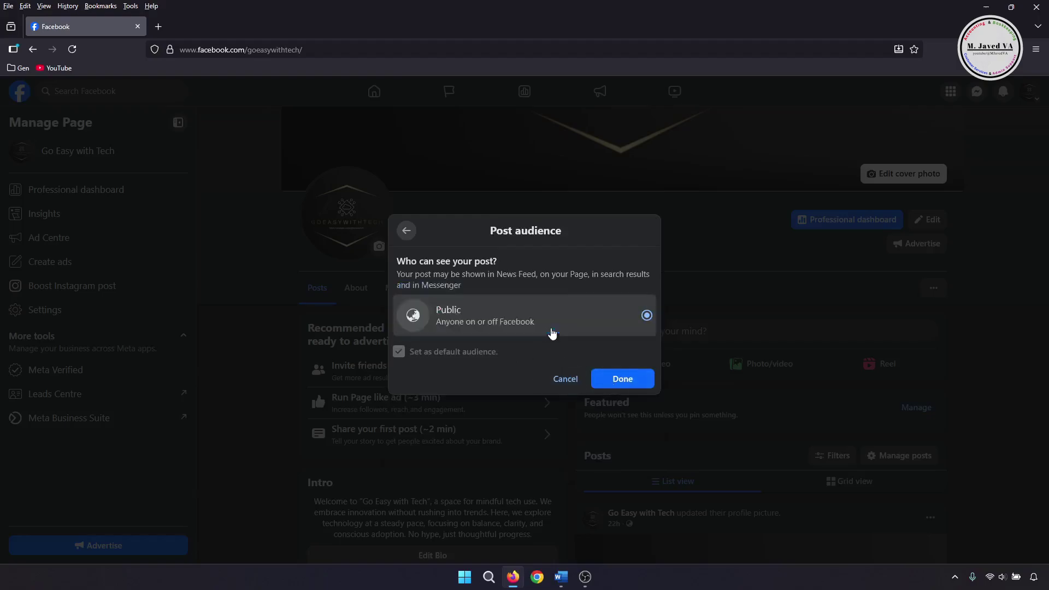
pyautogui.click(406, 231)
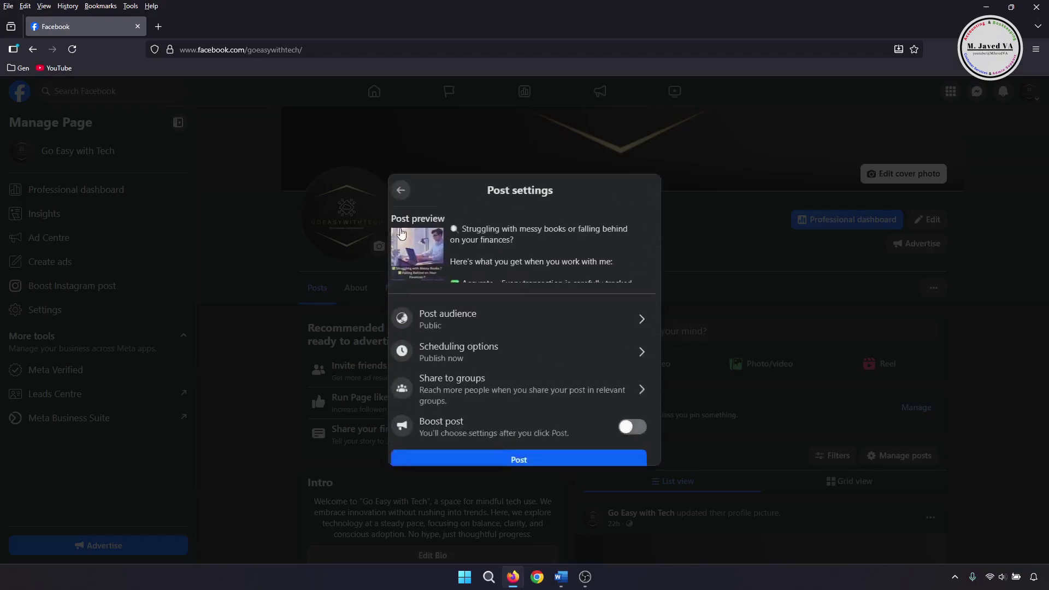
pyautogui.click(559, 348)
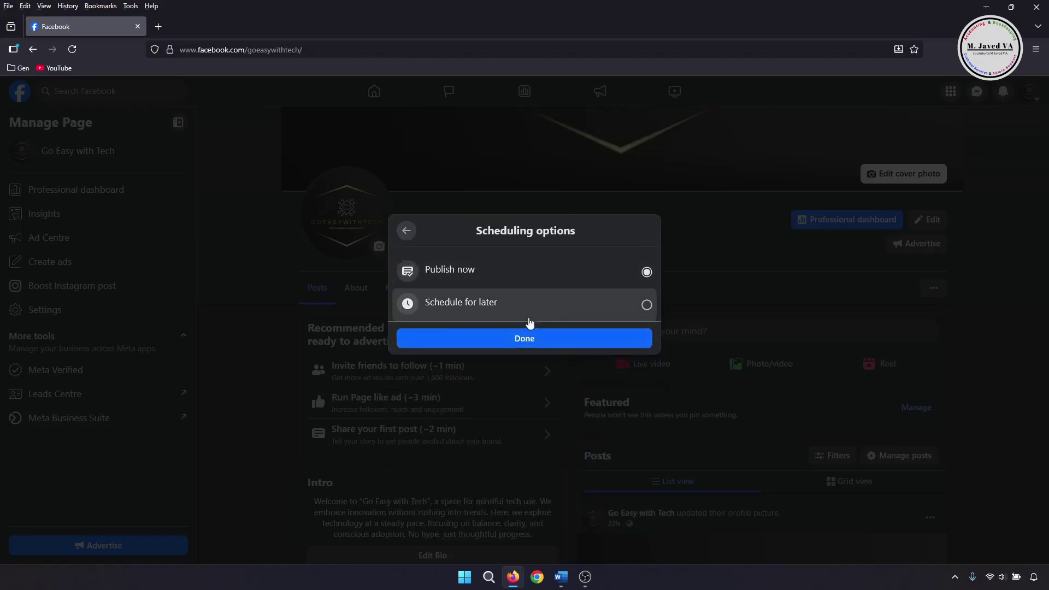
pyautogui.click(407, 232)
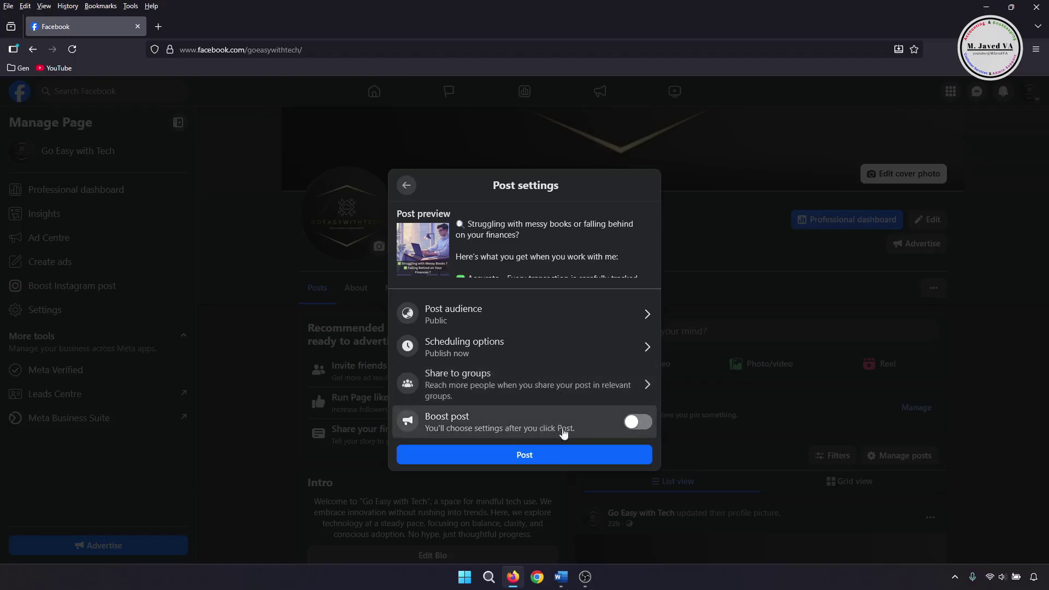
pyautogui.click(530, 456)
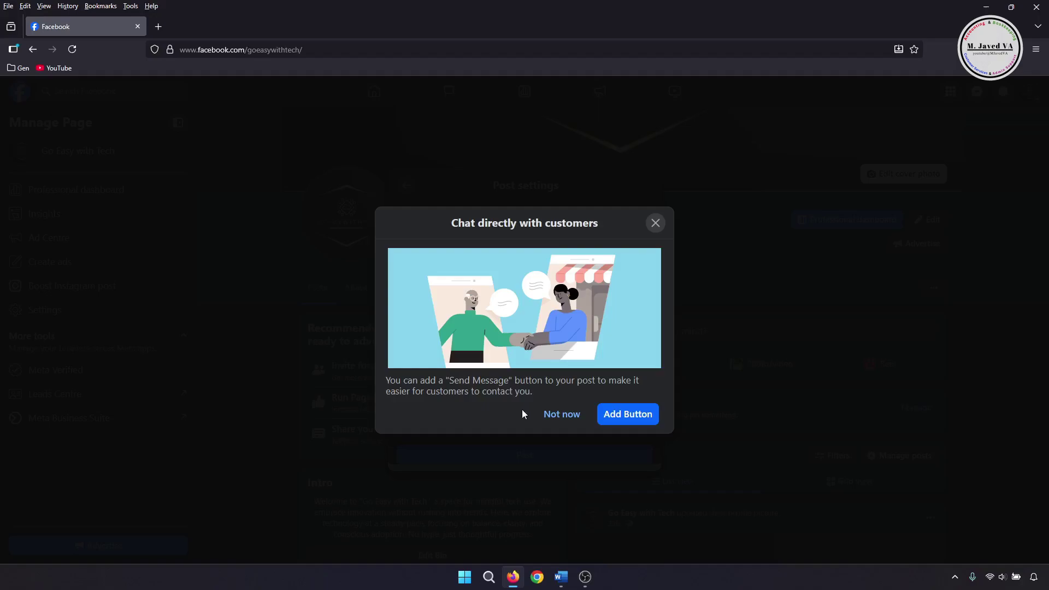
# Decline the Send Message button and expand the new post's full text in the feed.
pyautogui.click(561, 415)
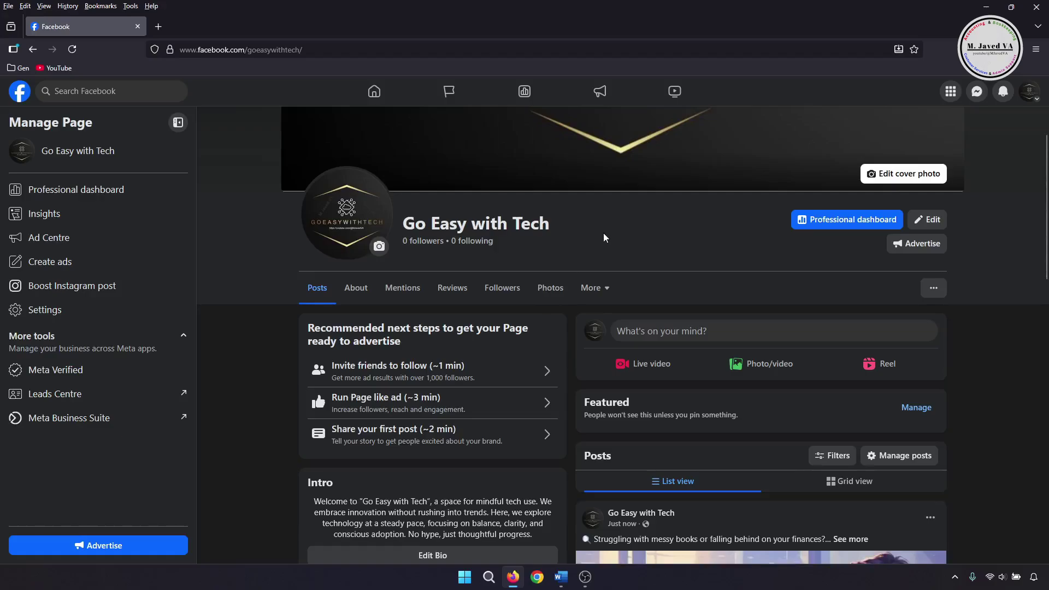
pyautogui.scroll(-5, 582, 241)
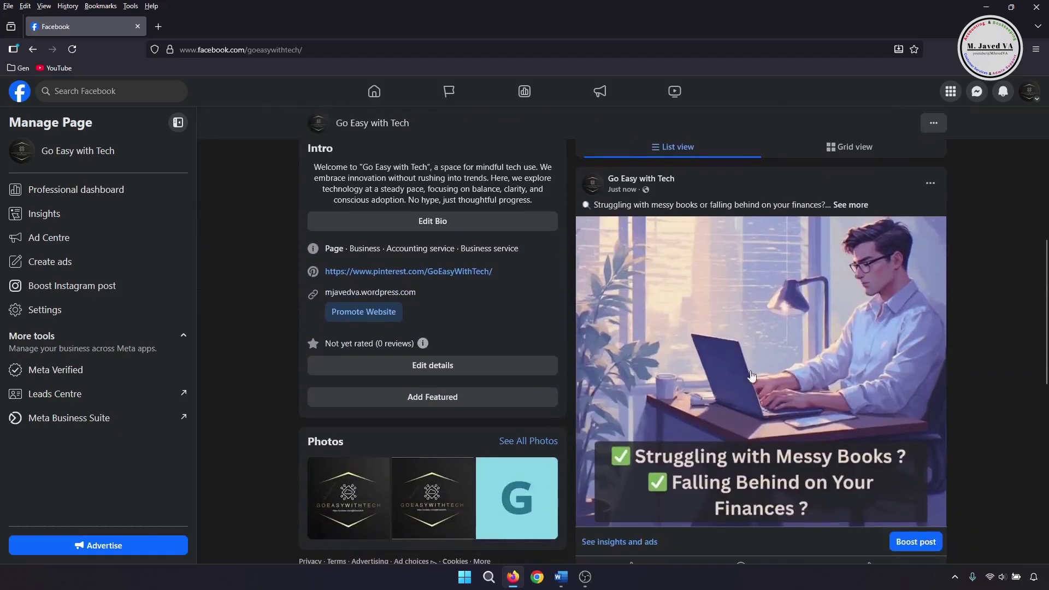
pyautogui.scroll(-5, 821, 346)
pyautogui.scroll(6, 844, 376)
pyautogui.click(851, 316)
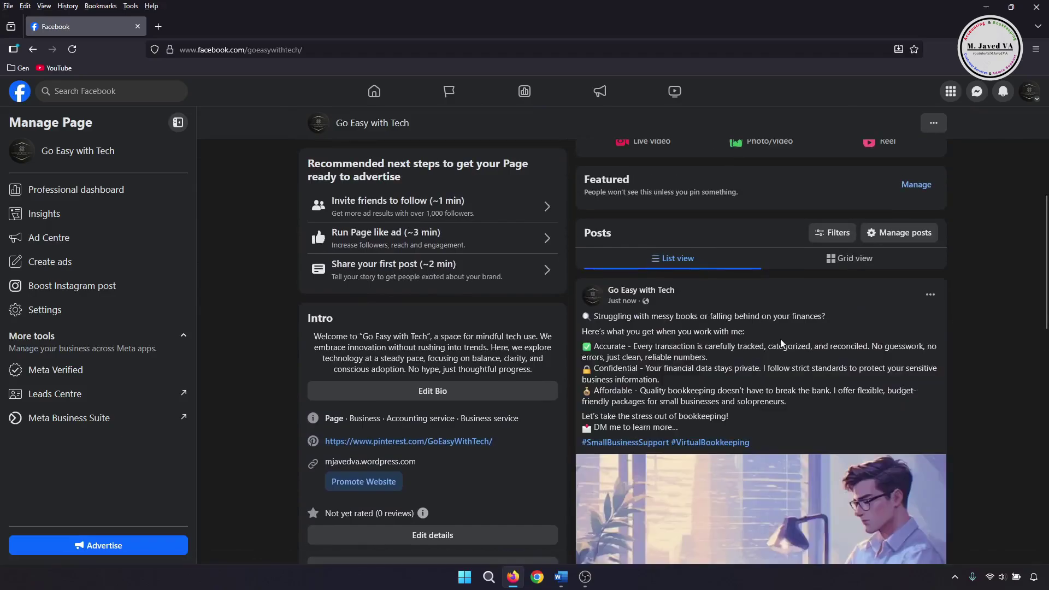
pyautogui.scroll(-3, 781, 341)
pyautogui.scroll(-1, 781, 343)
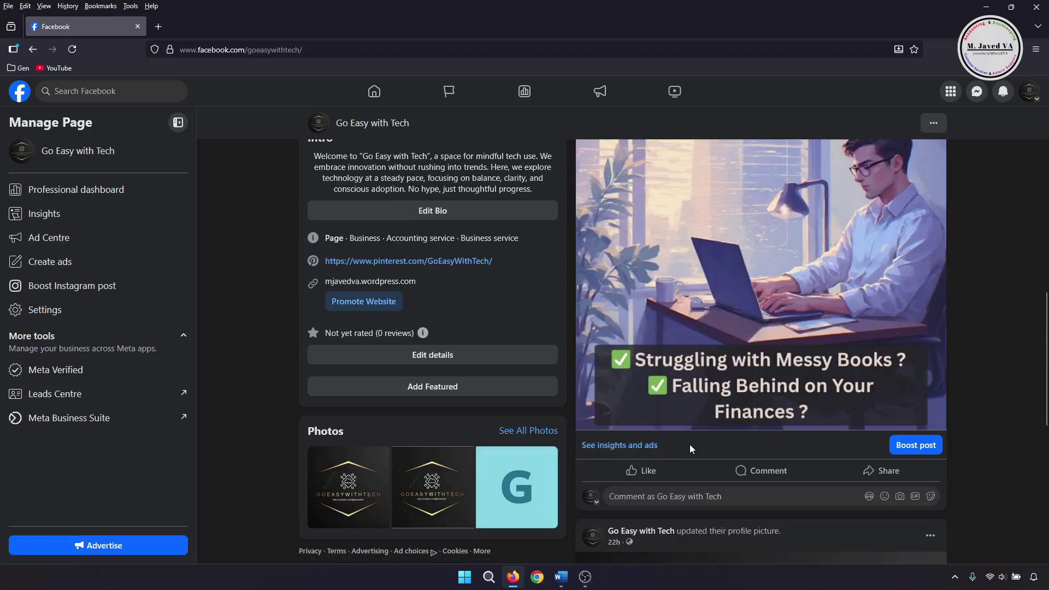
# Check the post's insights, showing 0 views and interactions, then return to the Page.
pyautogui.click(621, 447)
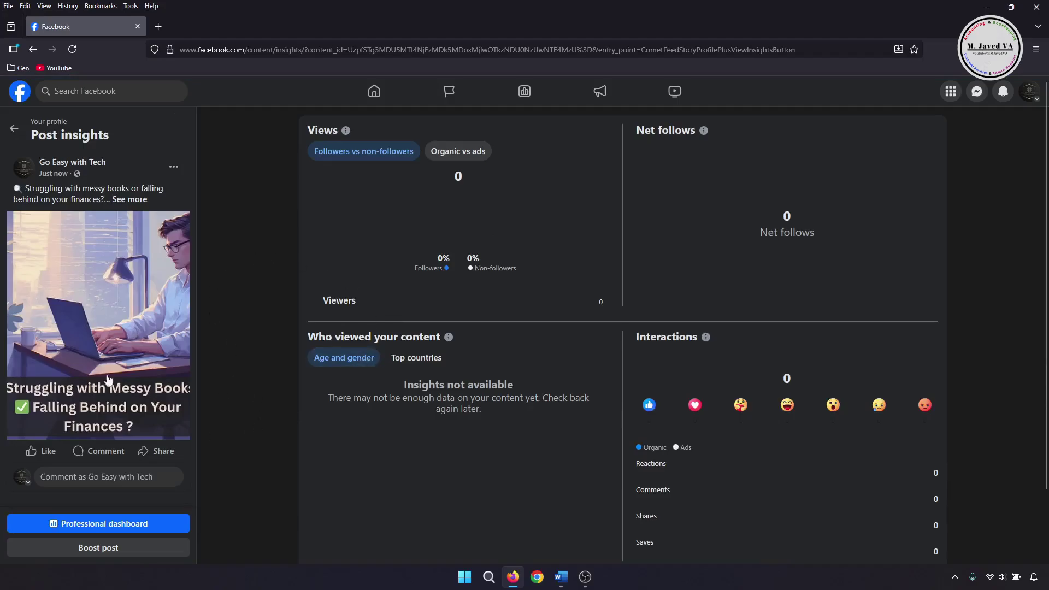
pyautogui.scroll(-2, 470, 393)
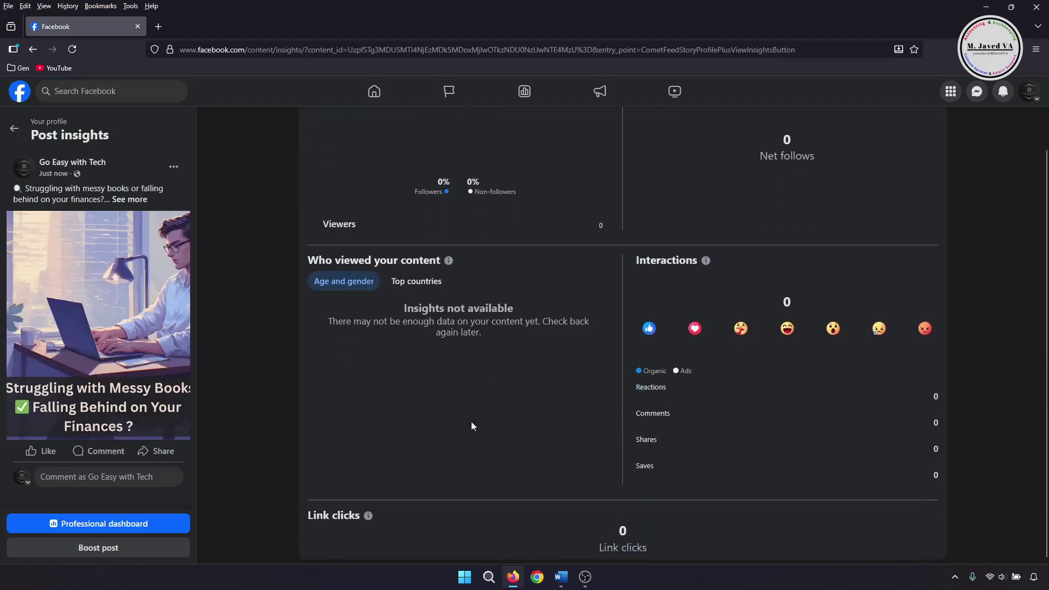
pyautogui.scroll(2, 473, 434)
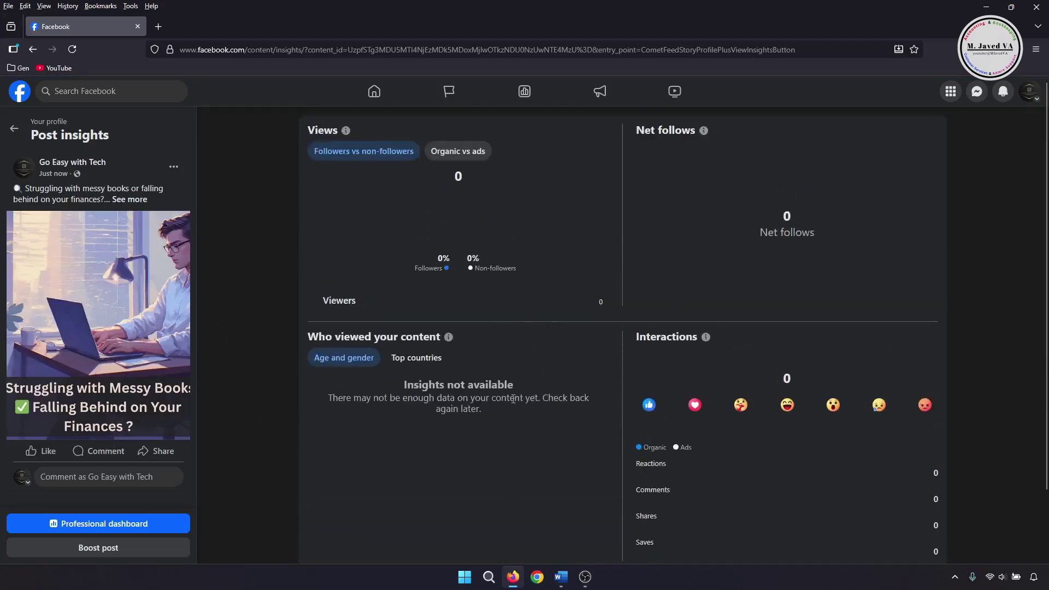
pyautogui.click(14, 128)
pyautogui.scroll(-5, 328, 339)
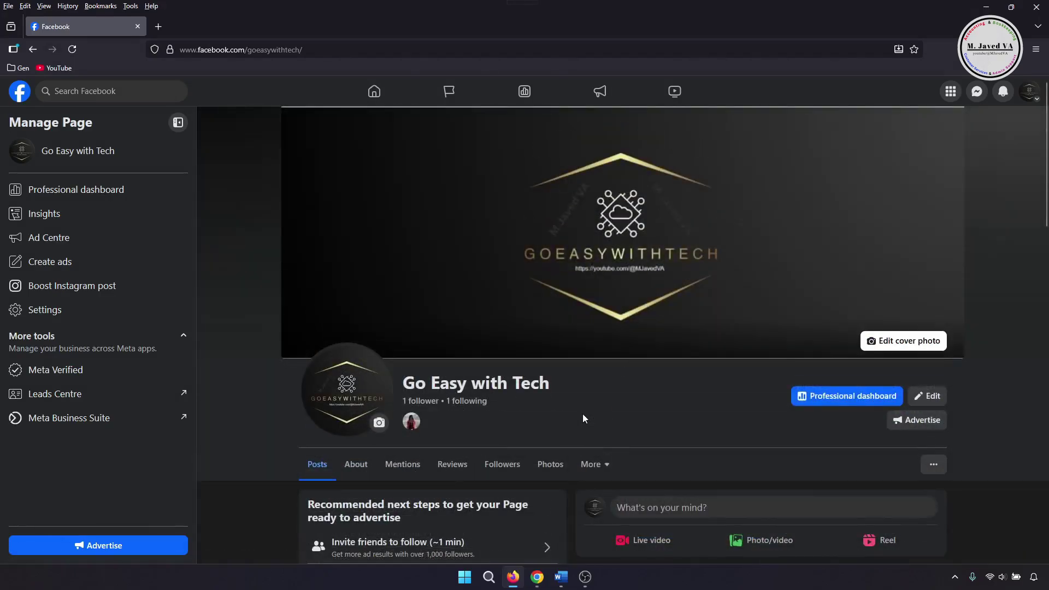
# Start a new post with the Stop Spending Hours on Bookkeeping image attached.
pyautogui.scroll(-3, 582, 414)
pyautogui.click(670, 340)
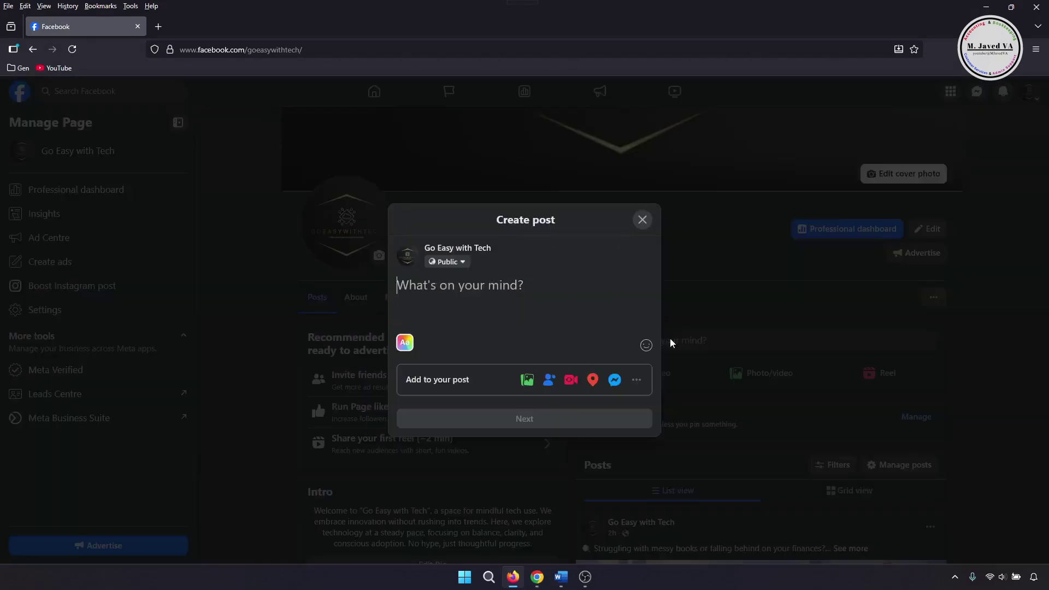
pyautogui.click(539, 578)
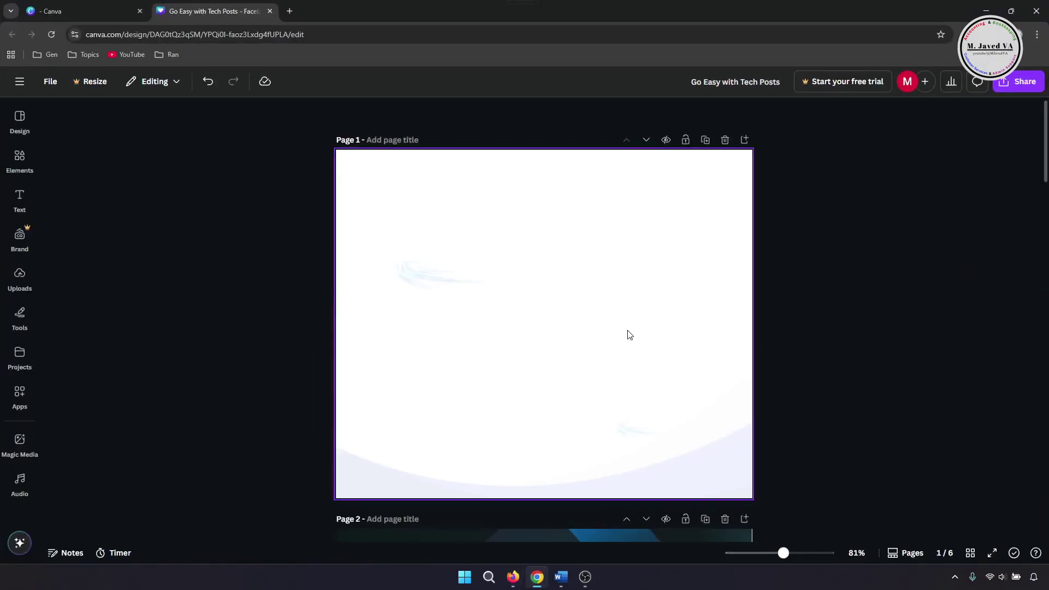
pyautogui.hotkey('ctrl', 'z')
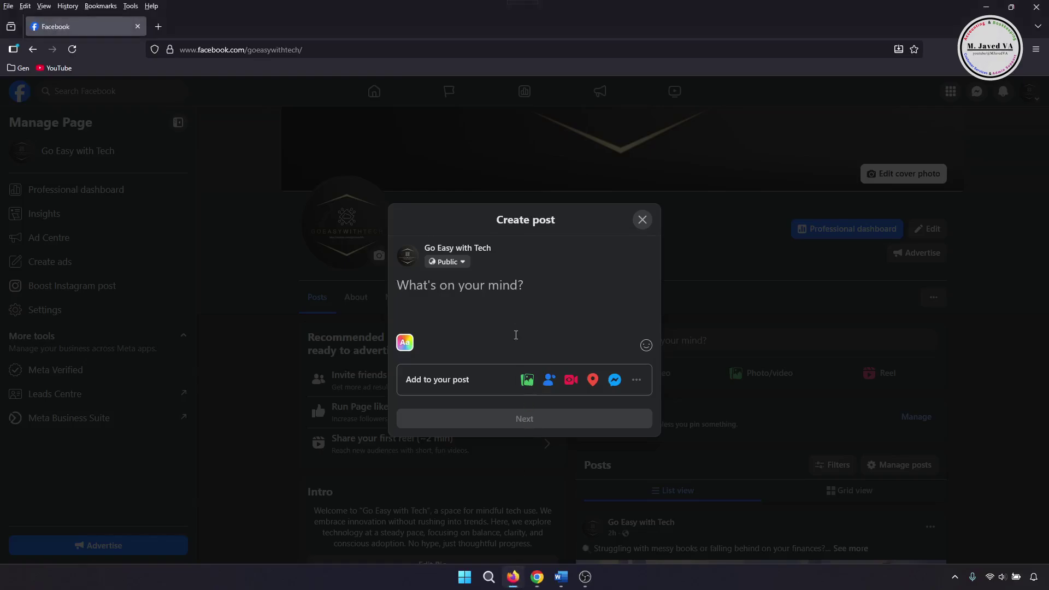
pyautogui.click(527, 379)
pyautogui.click(382, 328)
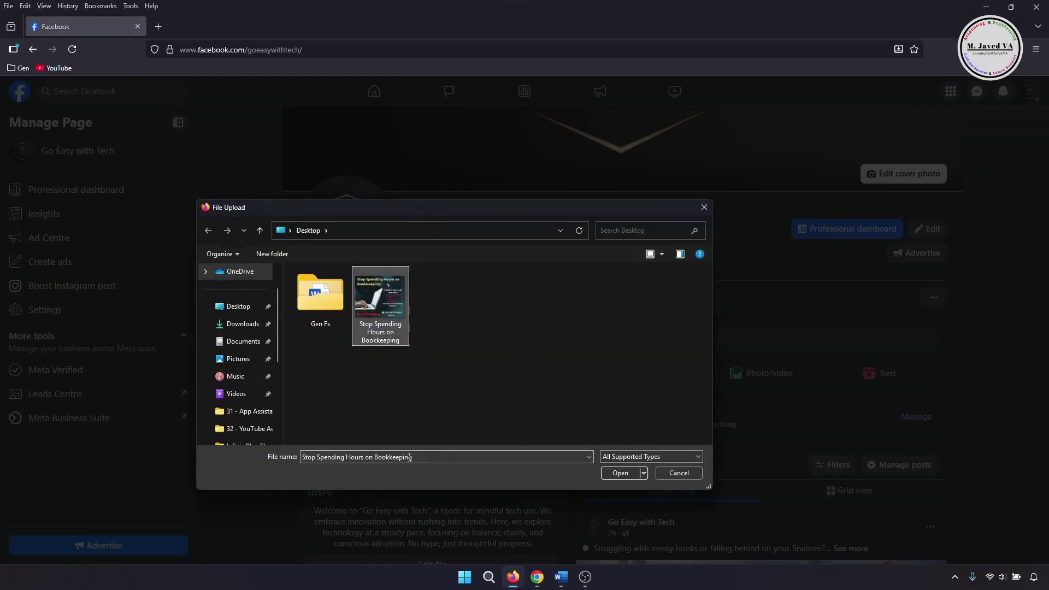
pyautogui.click(611, 476)
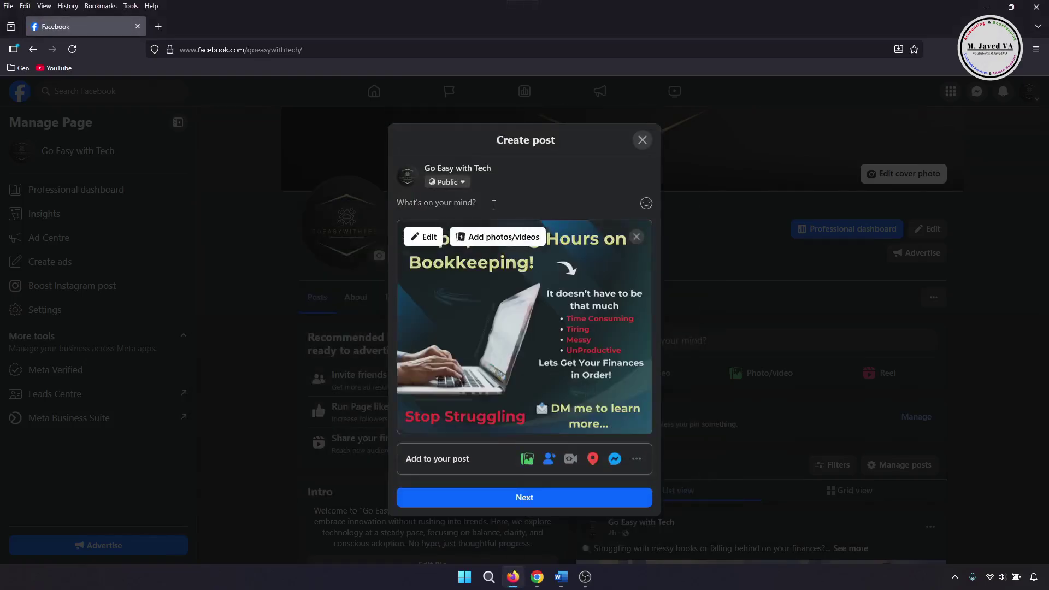
# Paste the 'Bookkeeping doesn't have to be a headache.' caption and publish the original post.
pyautogui.click(494, 205)
pyautogui.hotkey('ctrl', 'v')
pyautogui.click(532, 528)
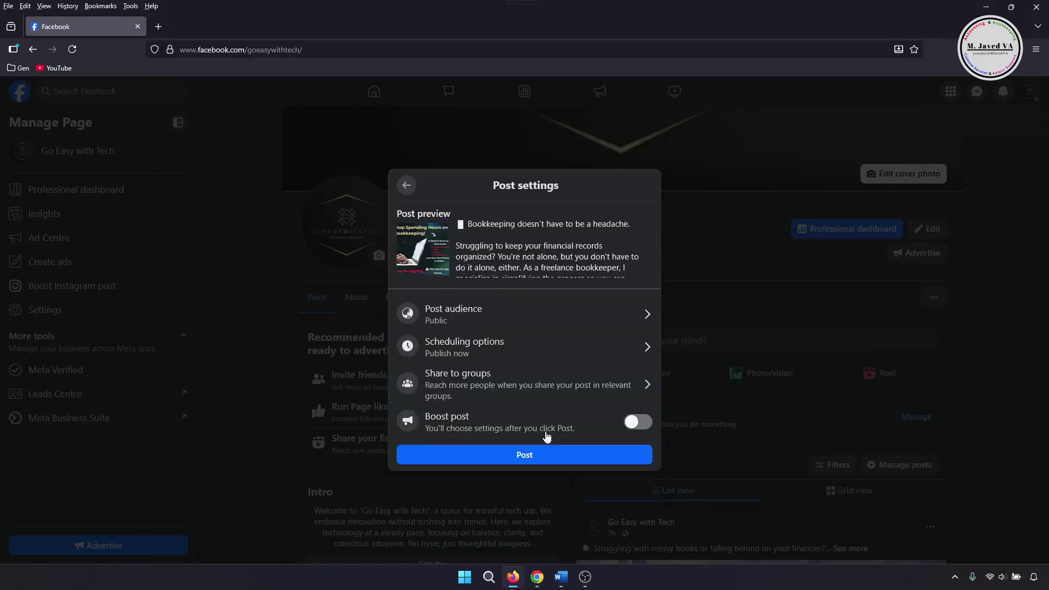
pyautogui.click(550, 461)
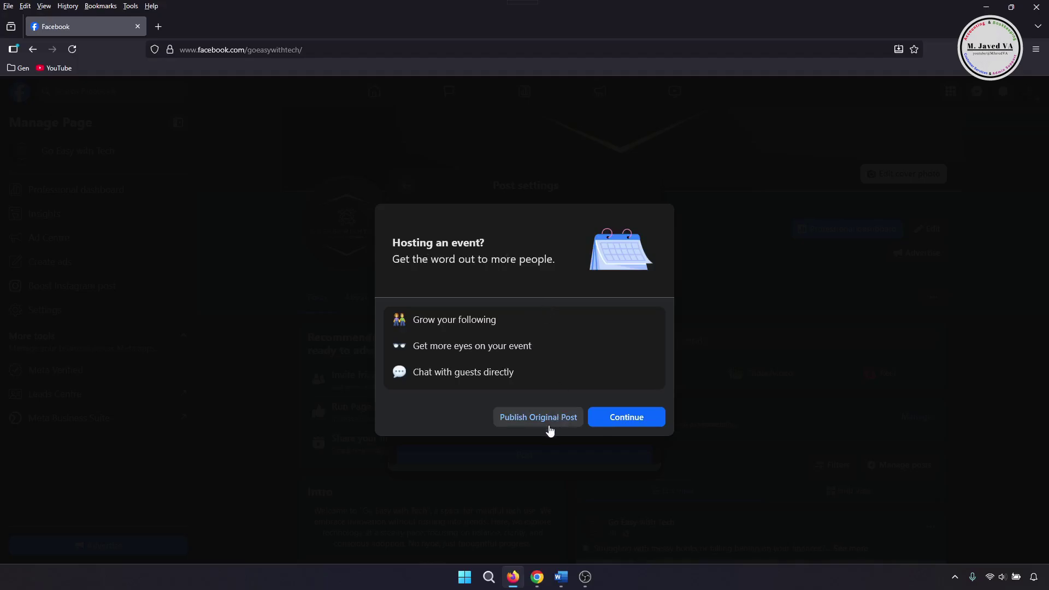
pyautogui.click(533, 420)
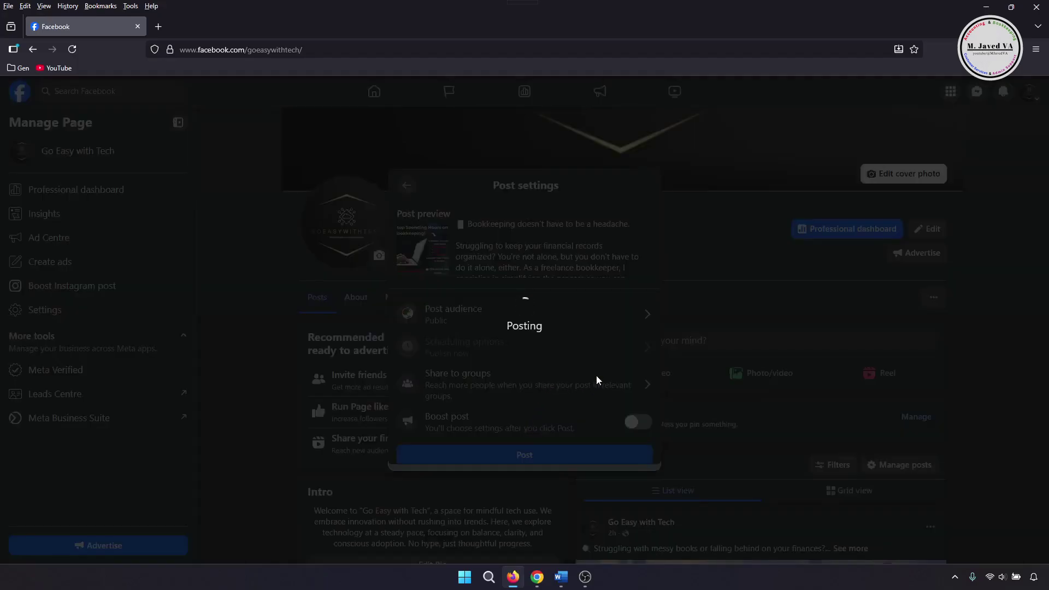
pyautogui.scroll(-7, 662, 257)
pyautogui.scroll(10, 974, 405)
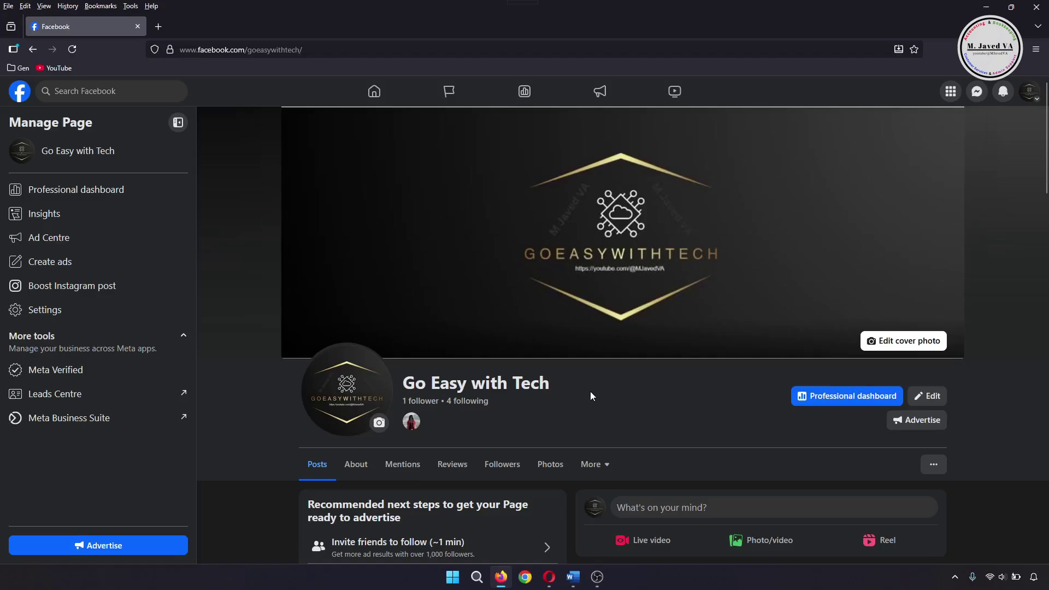
pyautogui.click(934, 467)
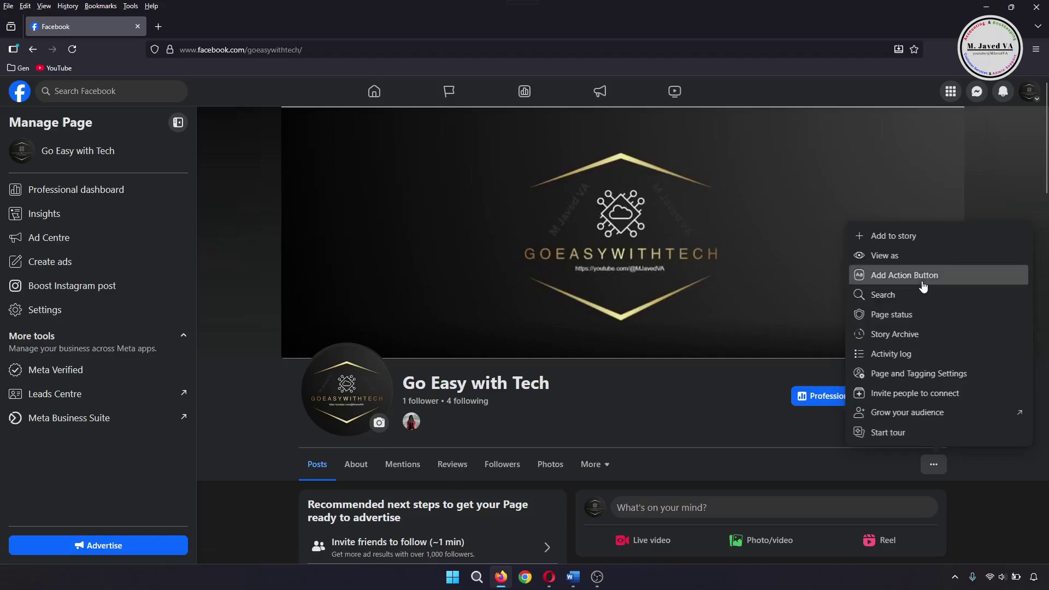
pyautogui.click(904, 275)
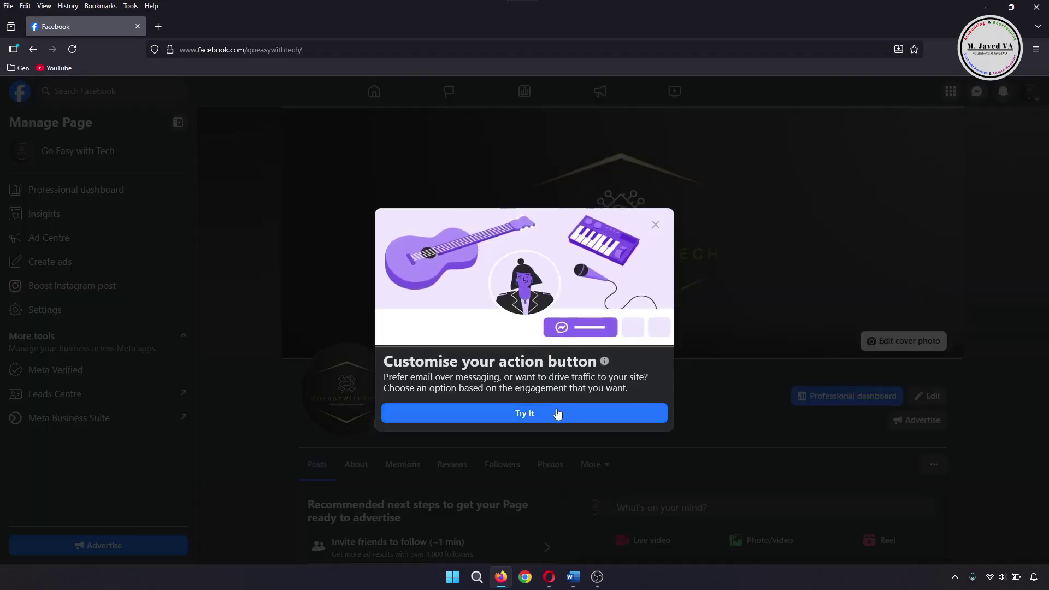
pyautogui.click(590, 416)
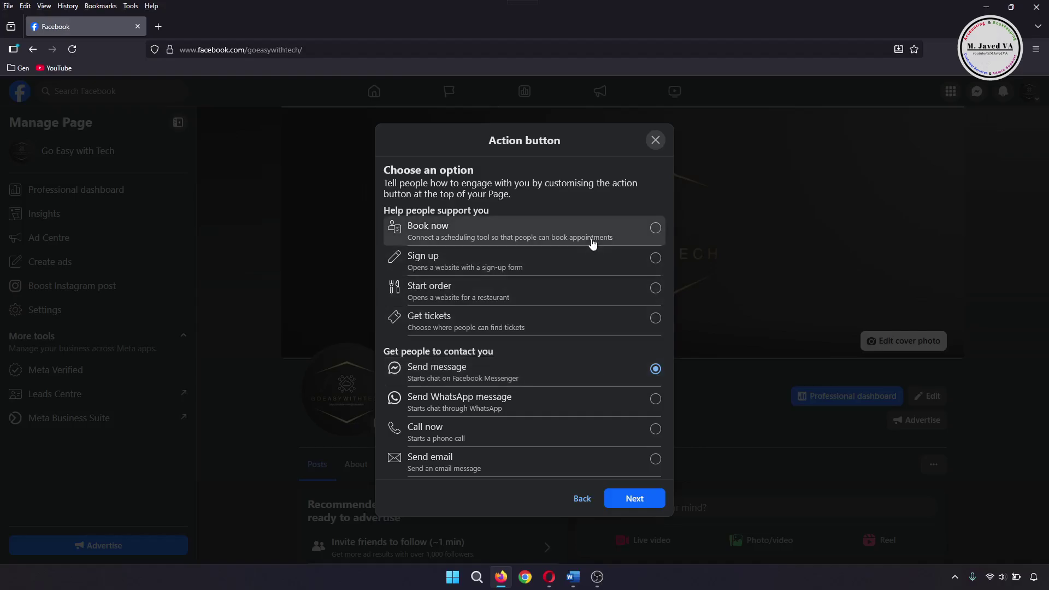
pyautogui.scroll(-5, 561, 428)
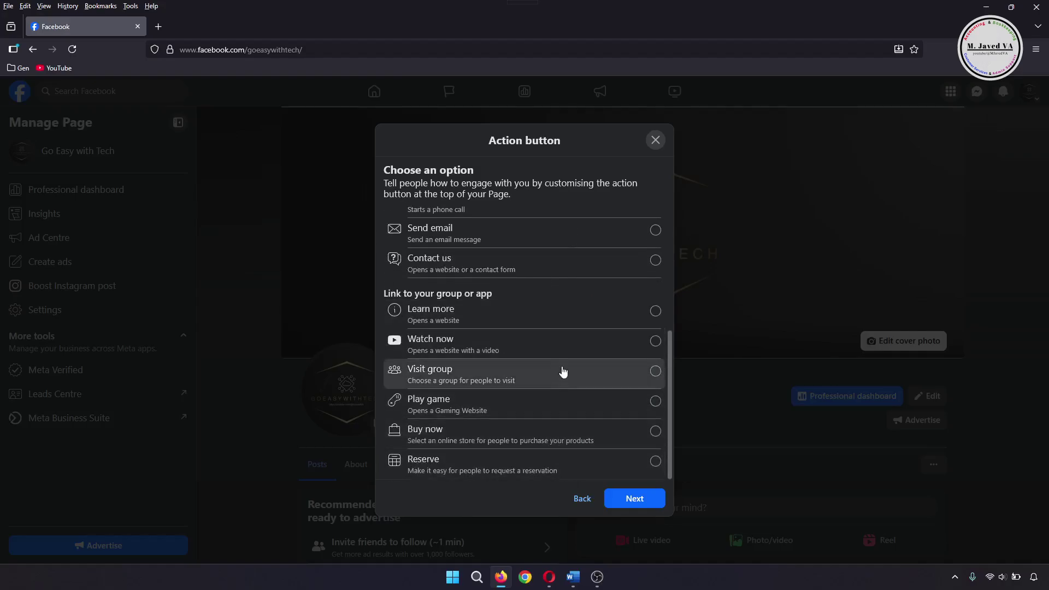
pyautogui.click(544, 322)
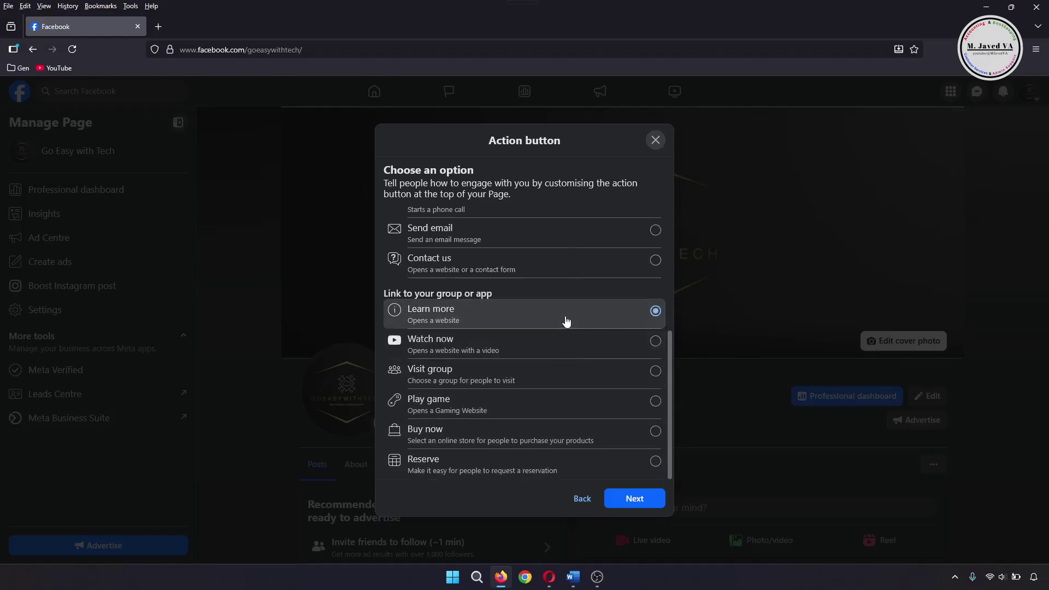
pyautogui.click(626, 500)
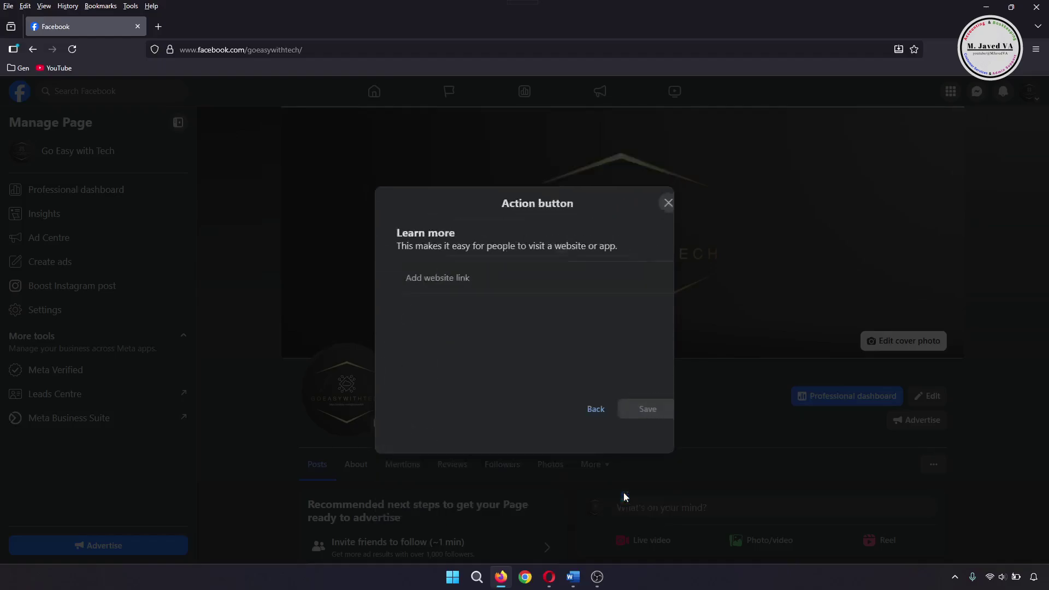
pyautogui.click(507, 297)
pyautogui.write('https://mjavedva.wordpress.com')
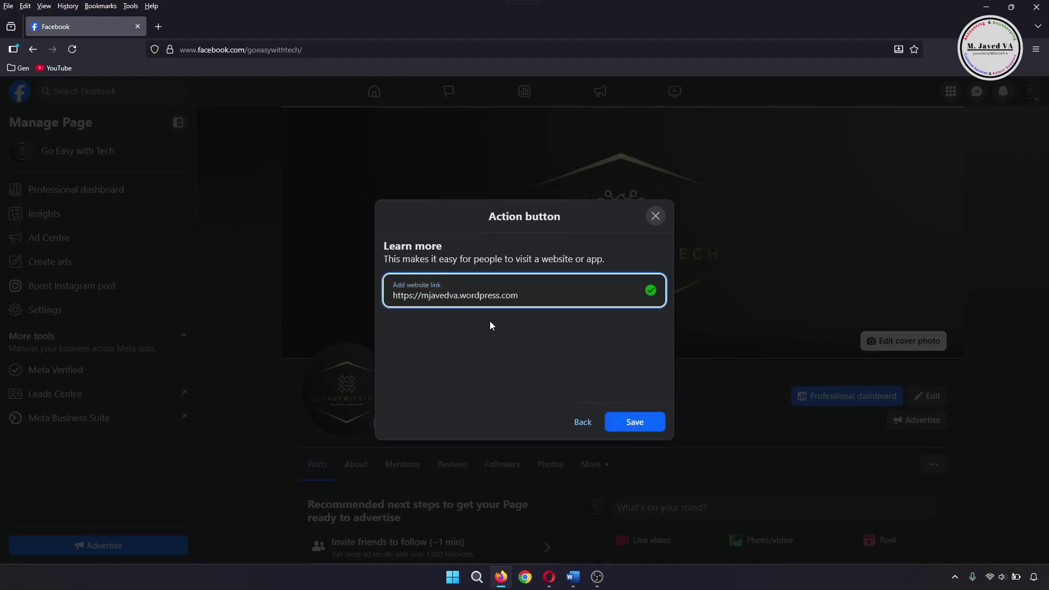
pyautogui.click(631, 425)
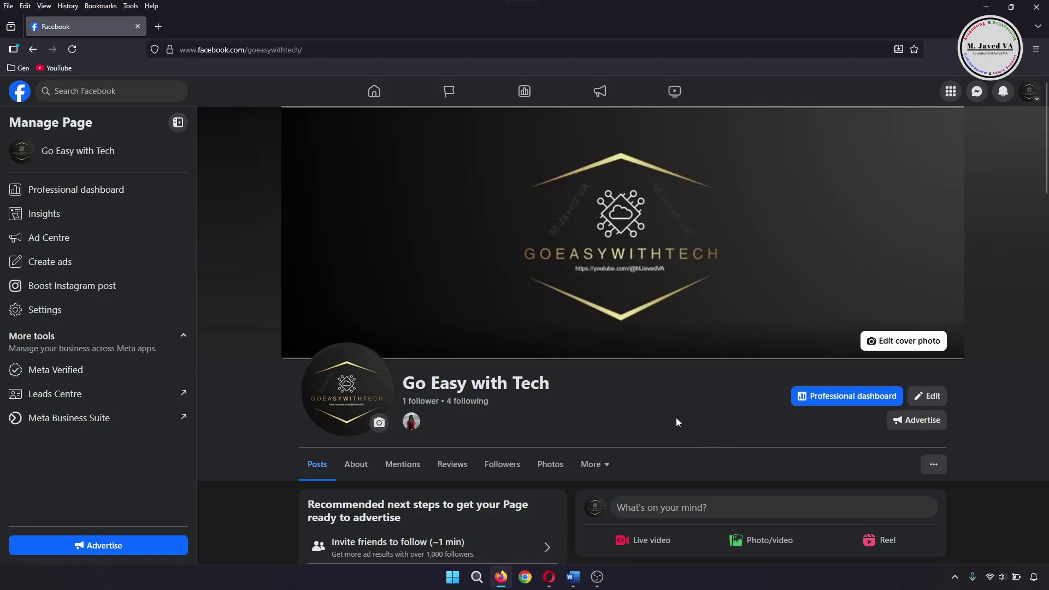
# Reload the Go Easy with Tech page and scroll through it to check the new button.
pyautogui.click(72, 49)
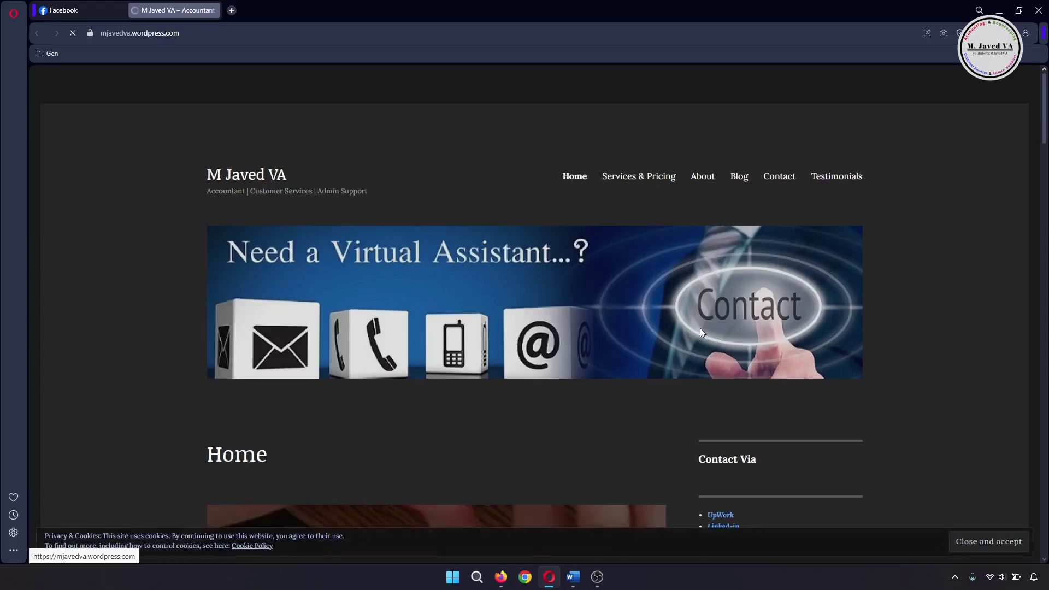
pyautogui.scroll(-20, 684, 280)
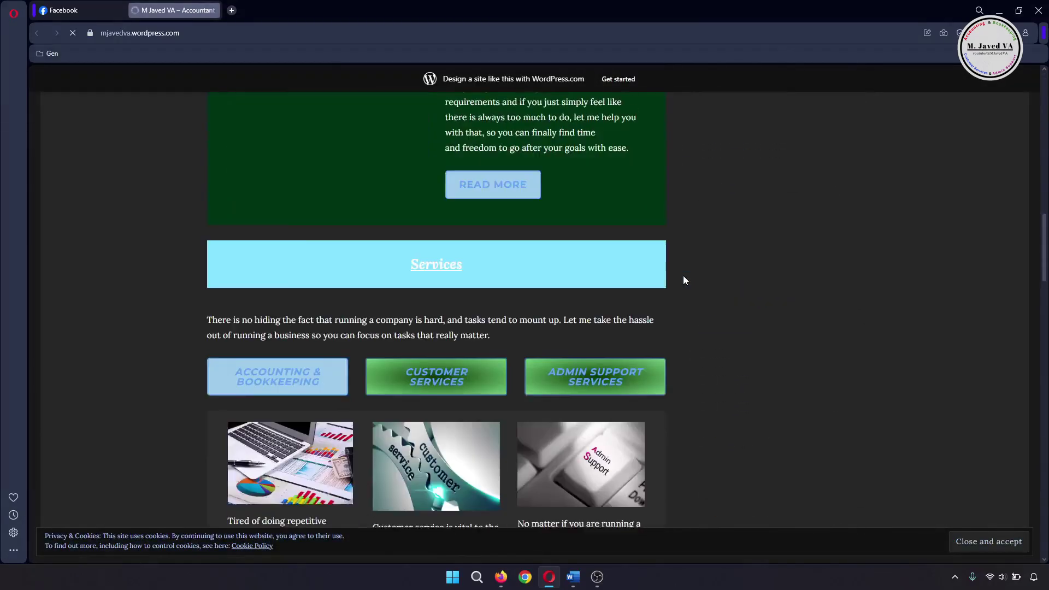
pyautogui.scroll(-5, 723, 377)
pyautogui.scroll(20, 723, 377)
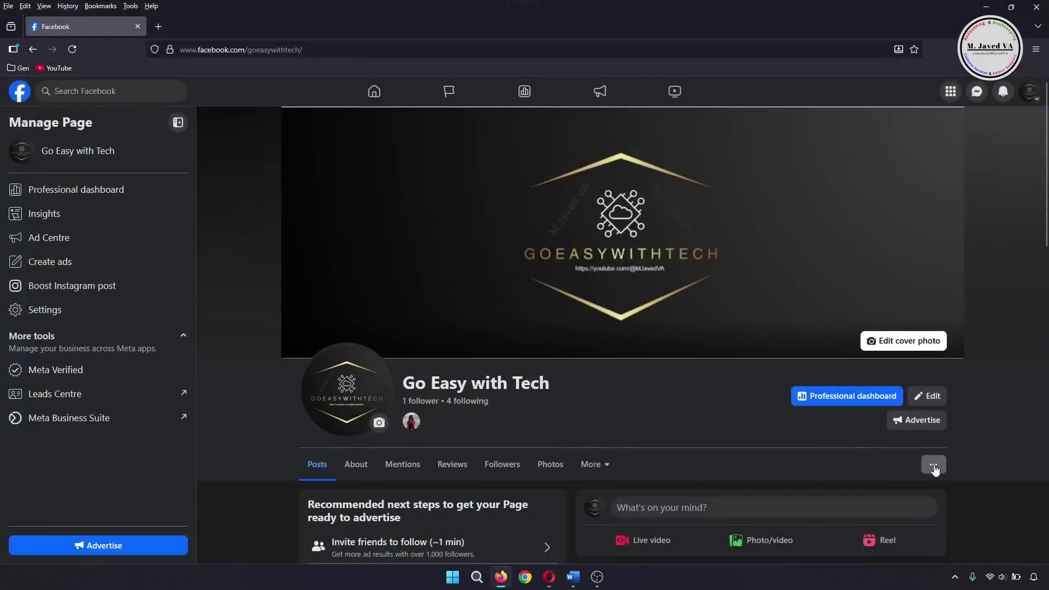
# Replace the Learn more button with a Send message button that opens Messenger, and save.
pyautogui.click(934, 465)
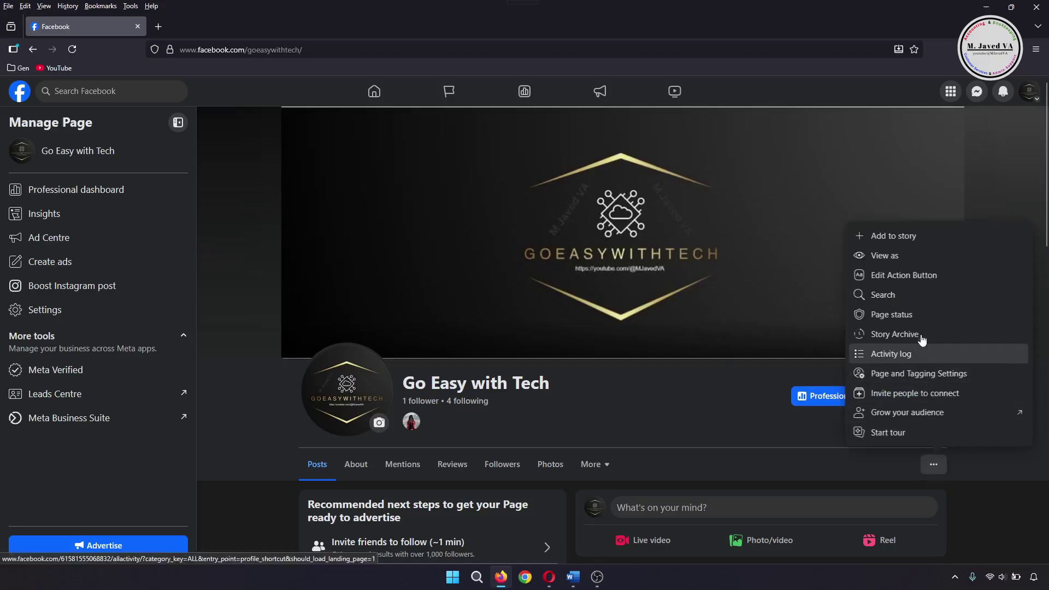
pyautogui.click(925, 276)
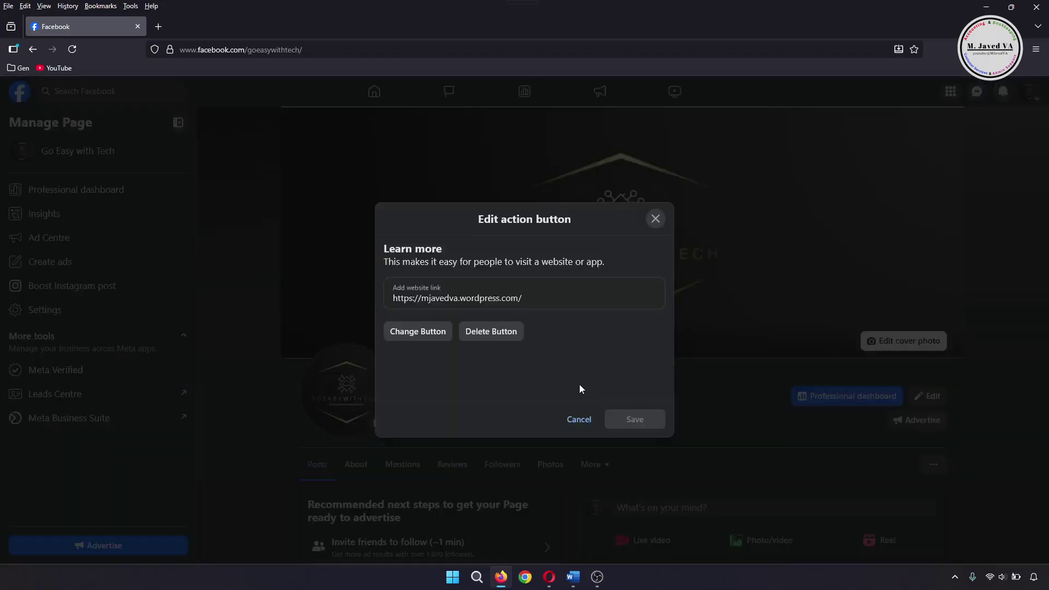
pyautogui.click(413, 333)
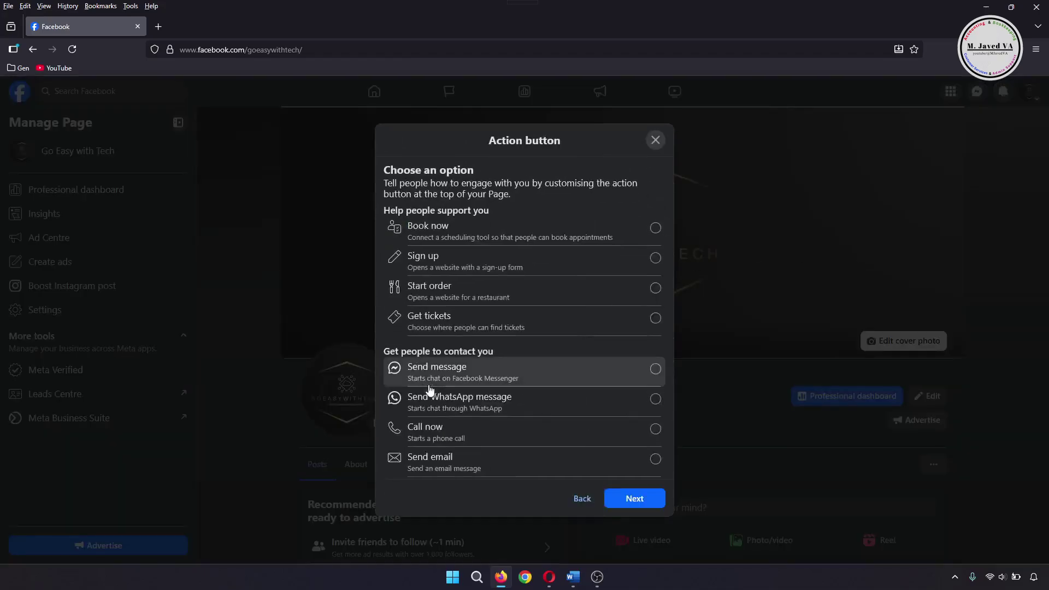
pyautogui.scroll(-4, 532, 398)
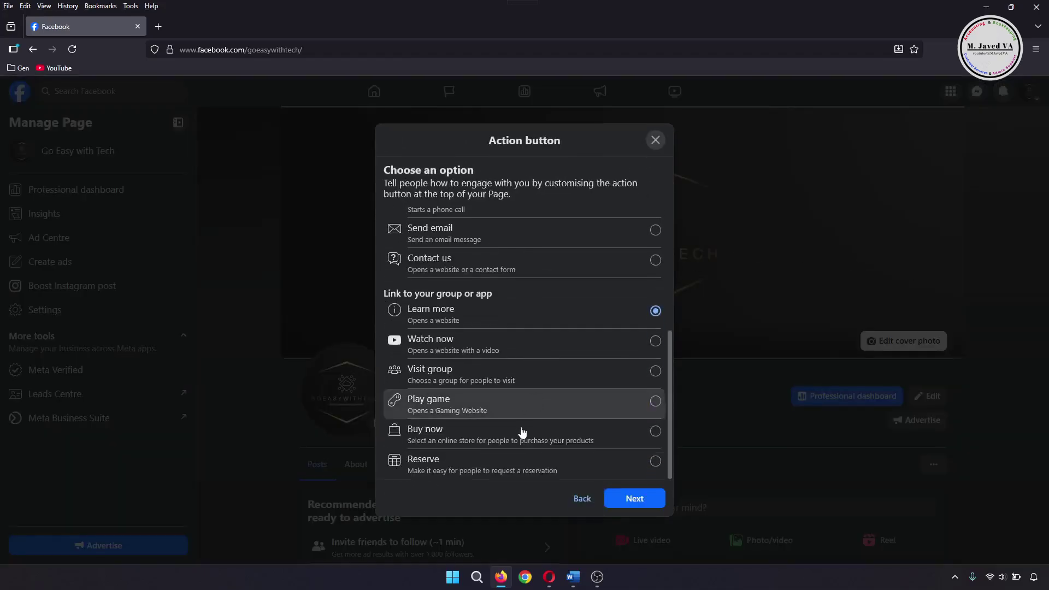
pyautogui.scroll(2, 522, 432)
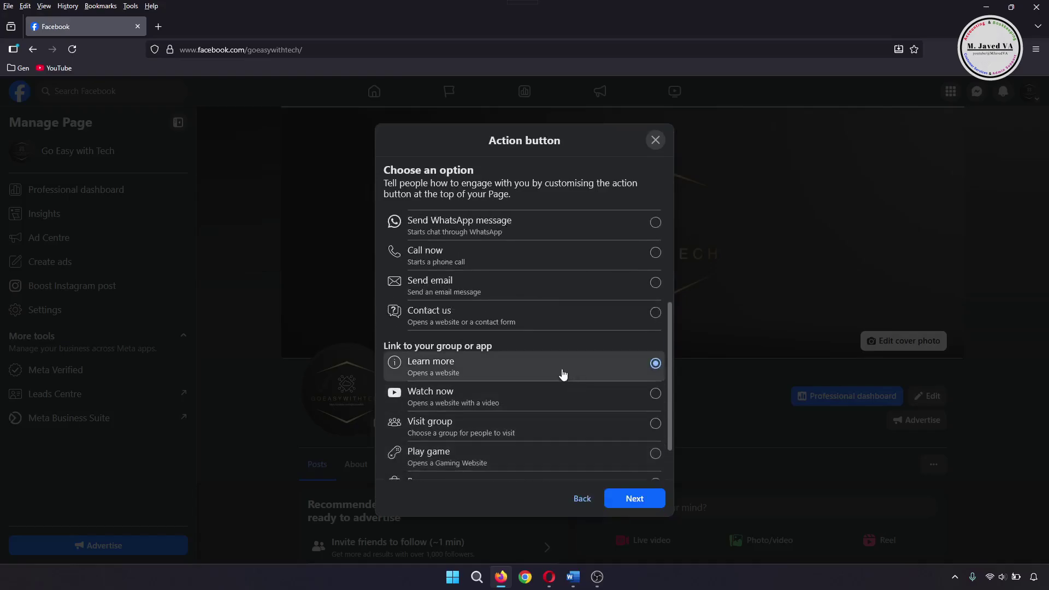
pyautogui.scroll(2, 553, 312)
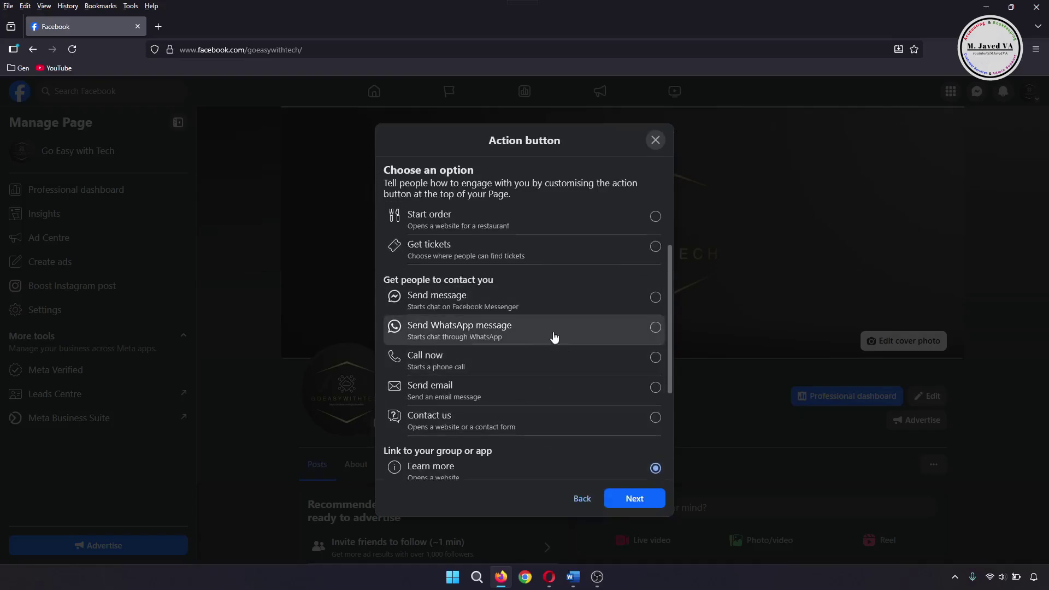
pyautogui.click(590, 306)
pyautogui.scroll(-1, 560, 376)
pyautogui.click(630, 503)
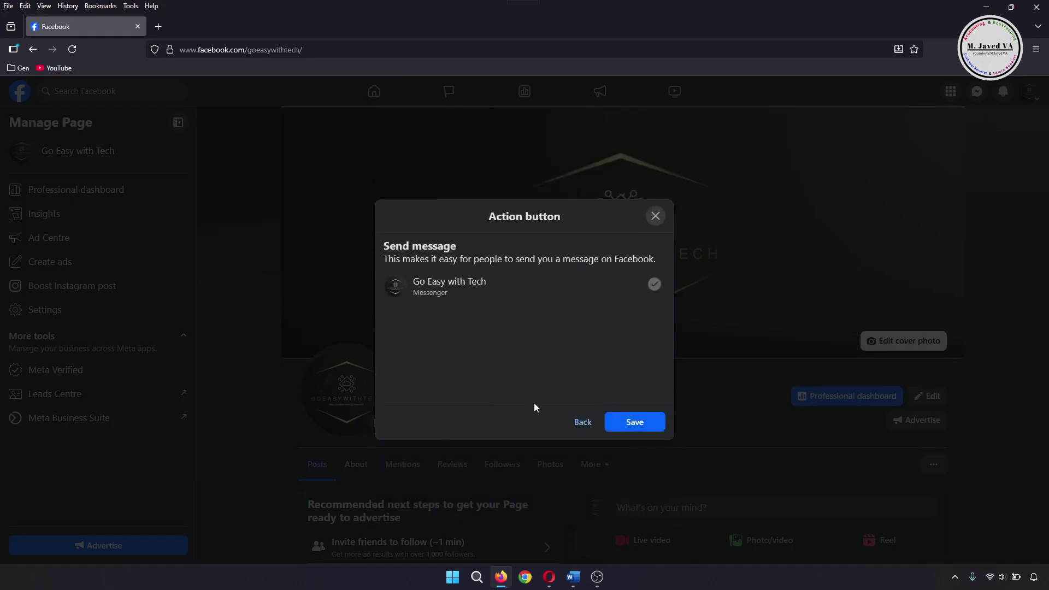
pyautogui.click(634, 422)
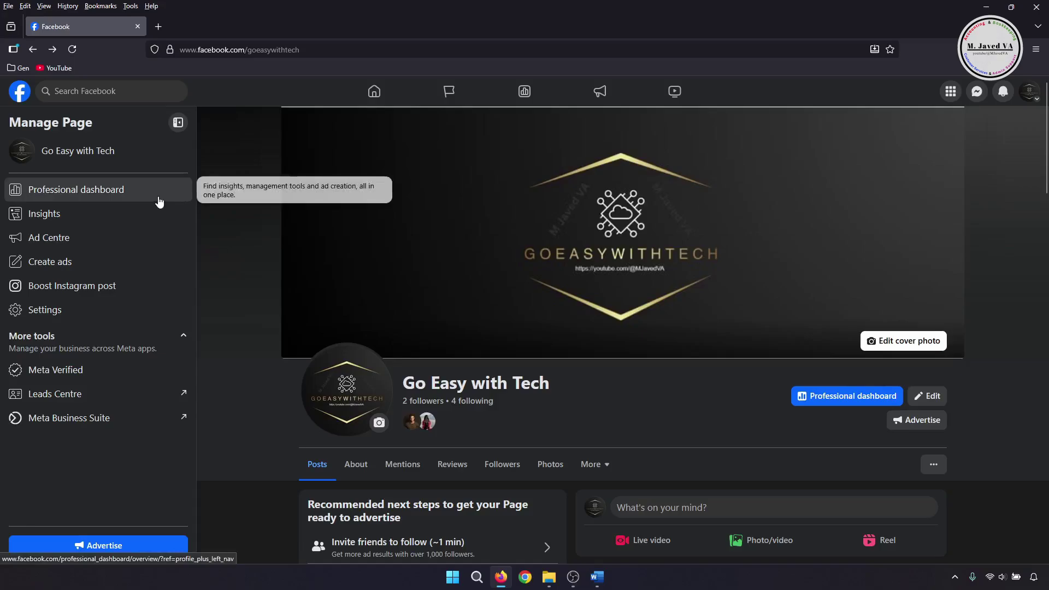
pyautogui.click(158, 202)
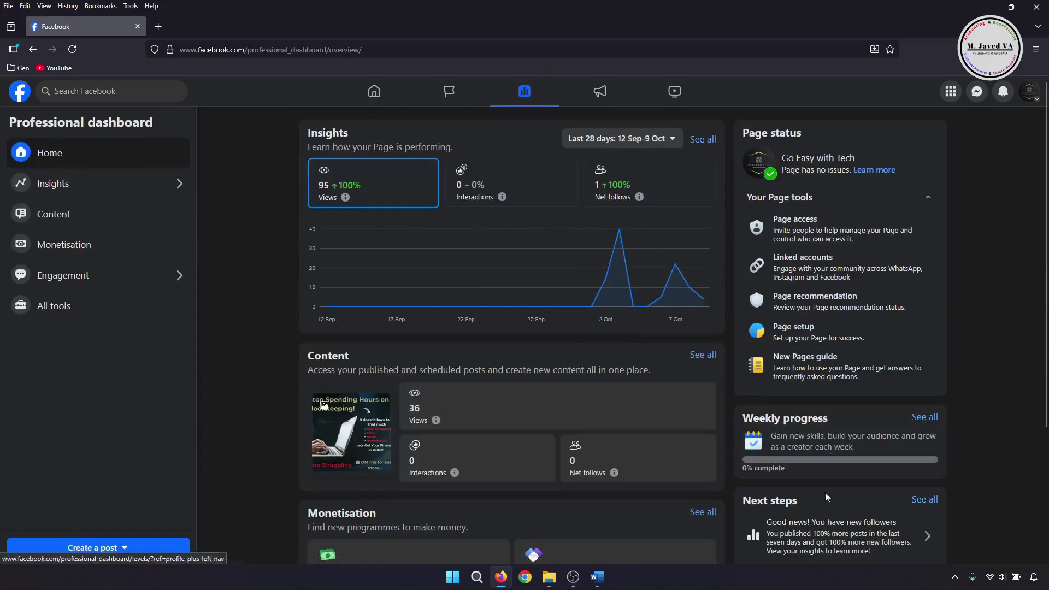
pyautogui.scroll(-3, 458, 366)
pyautogui.scroll(3, 457, 367)
pyautogui.click(33, 49)
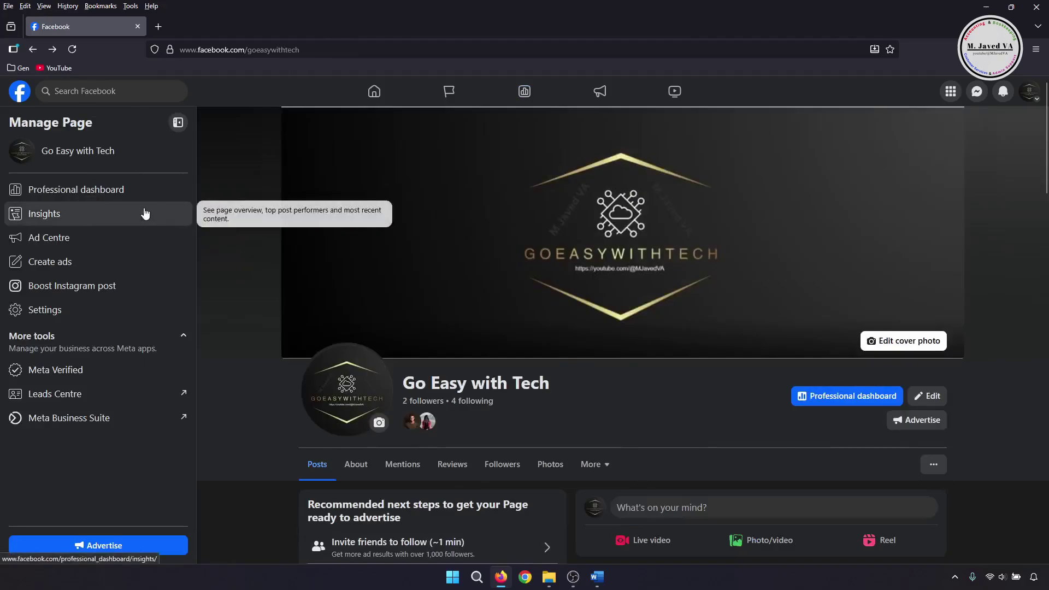
pyautogui.click(144, 213)
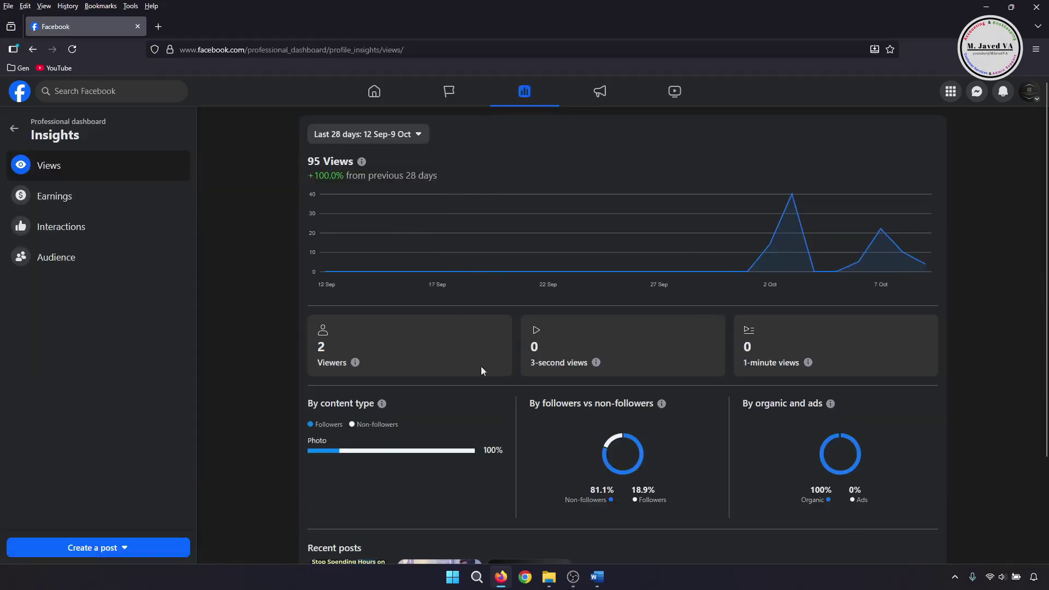
pyautogui.scroll(-3, 603, 310)
pyautogui.scroll(3, 672, 389)
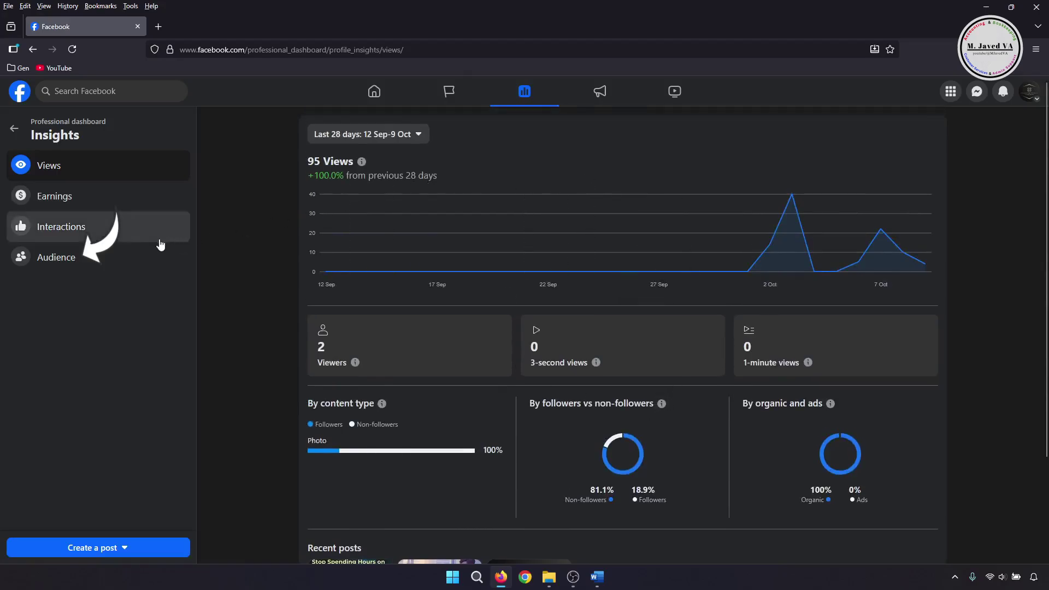
pyautogui.click(137, 255)
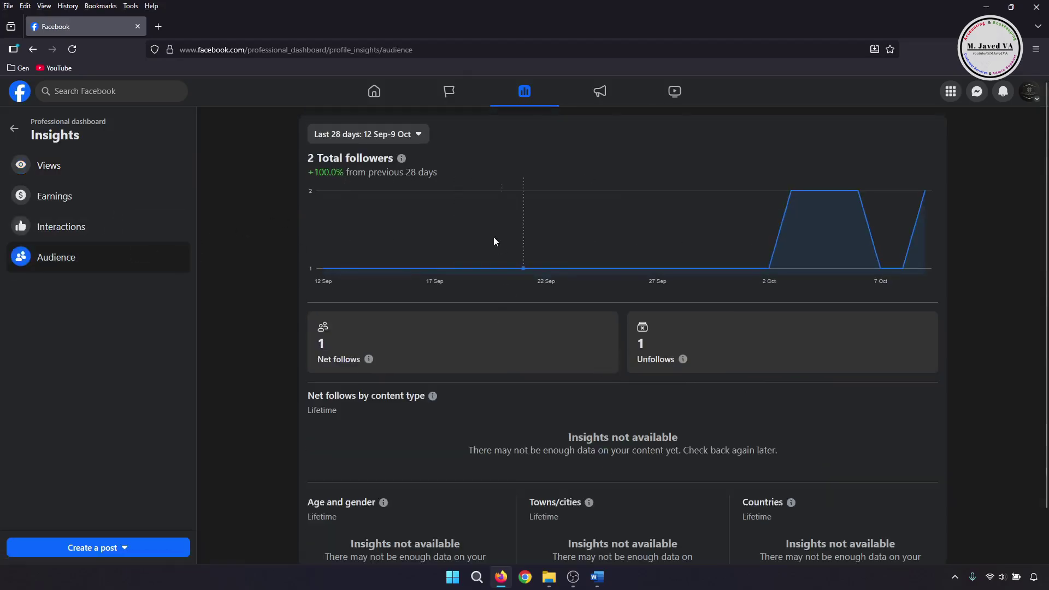
pyautogui.scroll(-1, 627, 385)
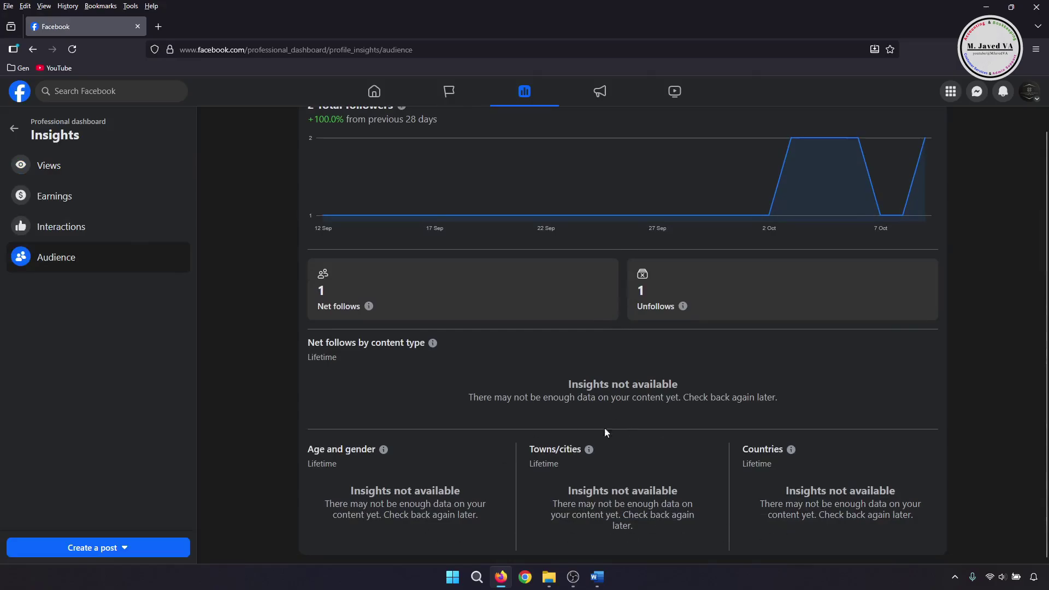
pyautogui.scroll(1, 587, 426)
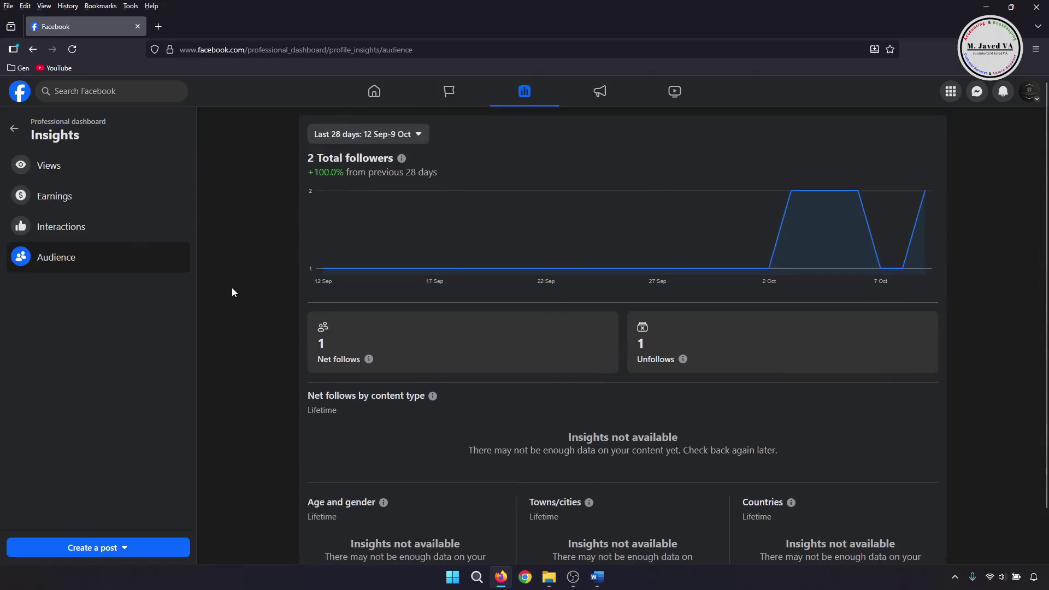
pyautogui.click(97, 195)
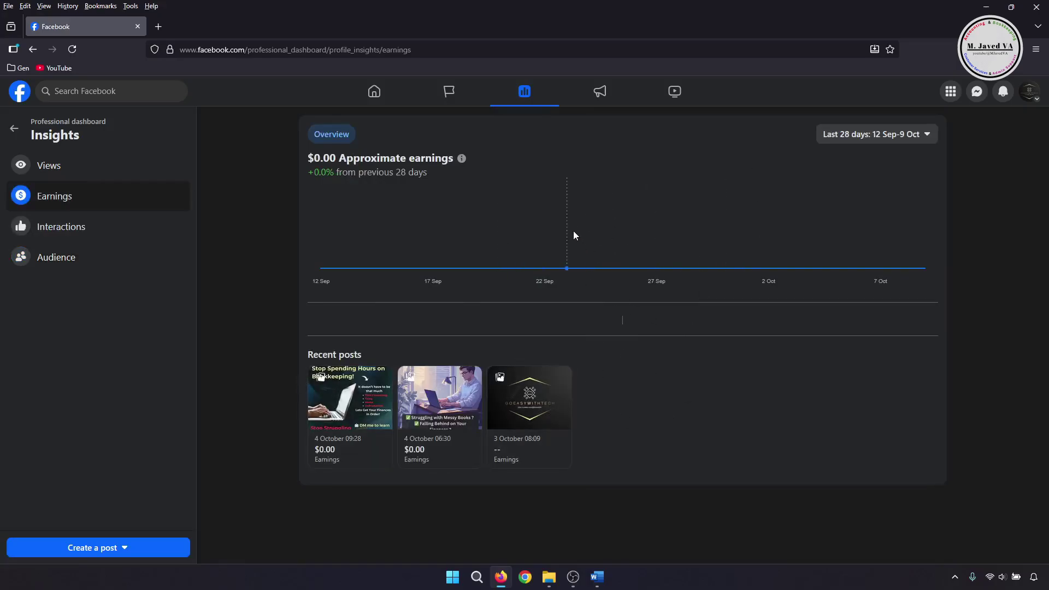
pyautogui.click(33, 52)
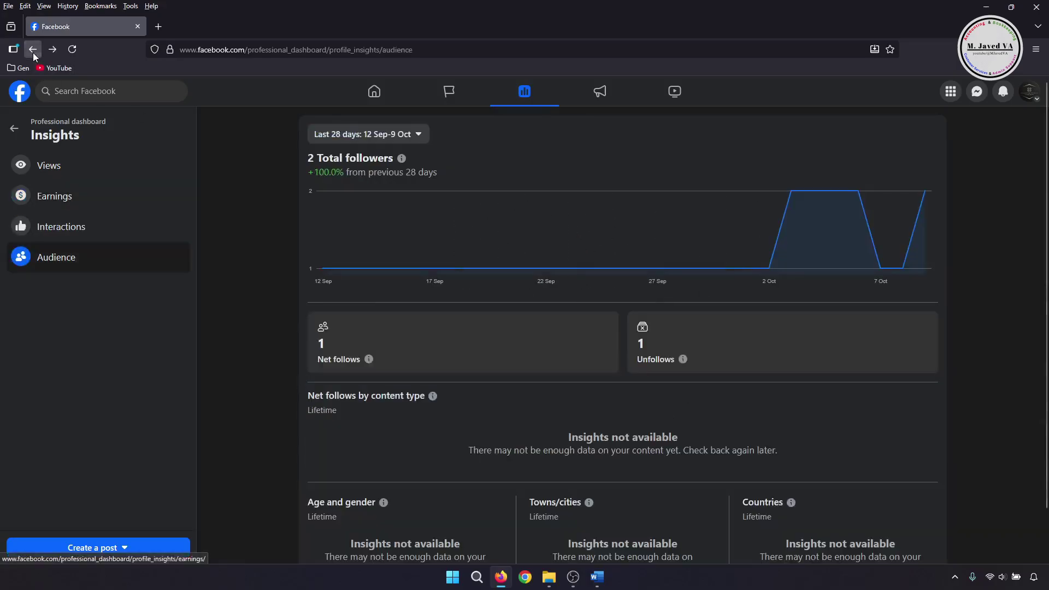
pyautogui.click(33, 53)
pyautogui.click(33, 53)
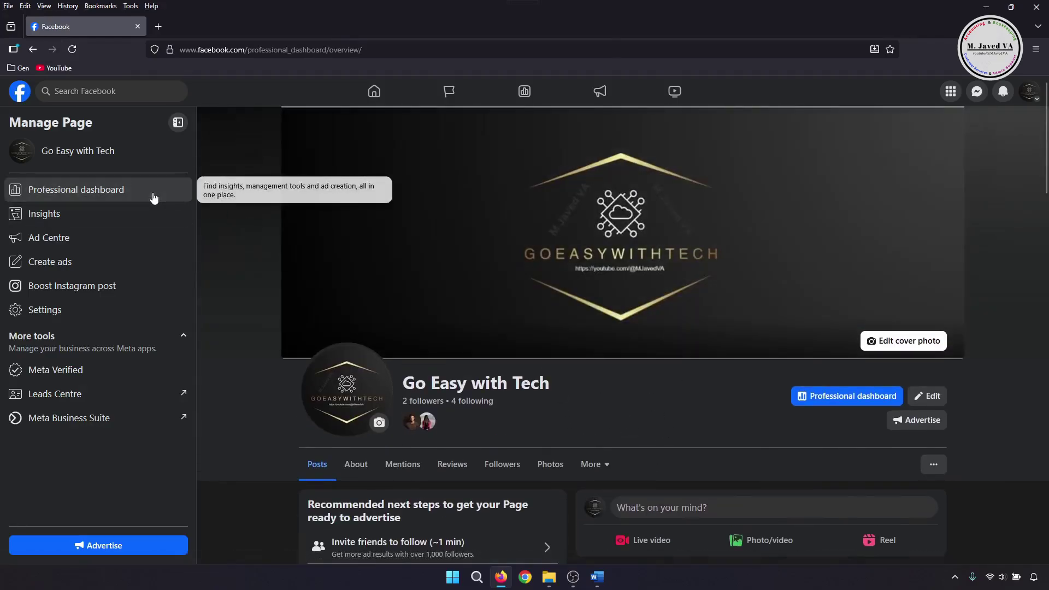
pyautogui.click(154, 198)
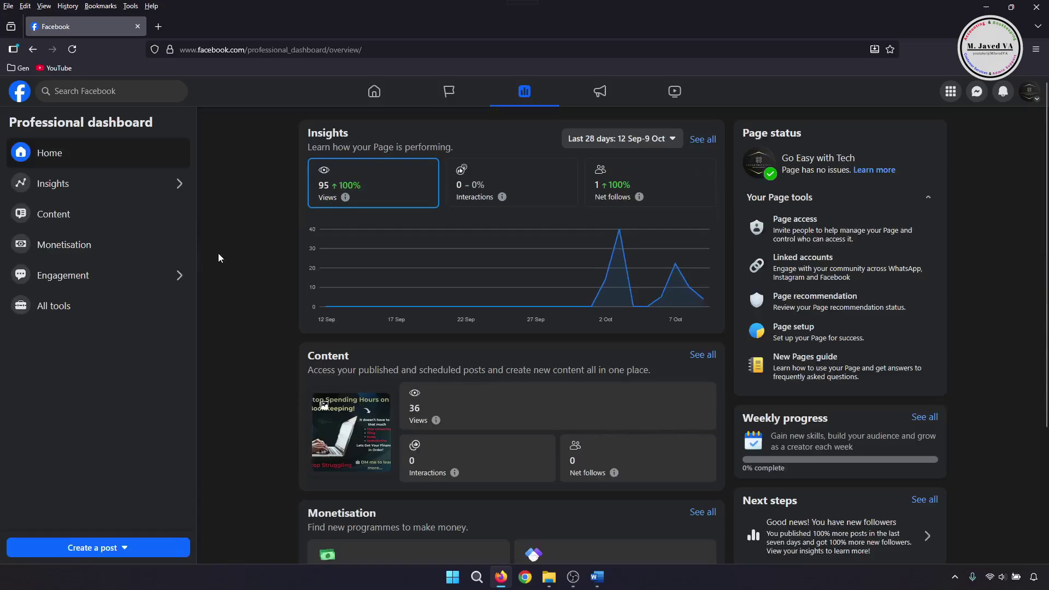
pyautogui.click(134, 244)
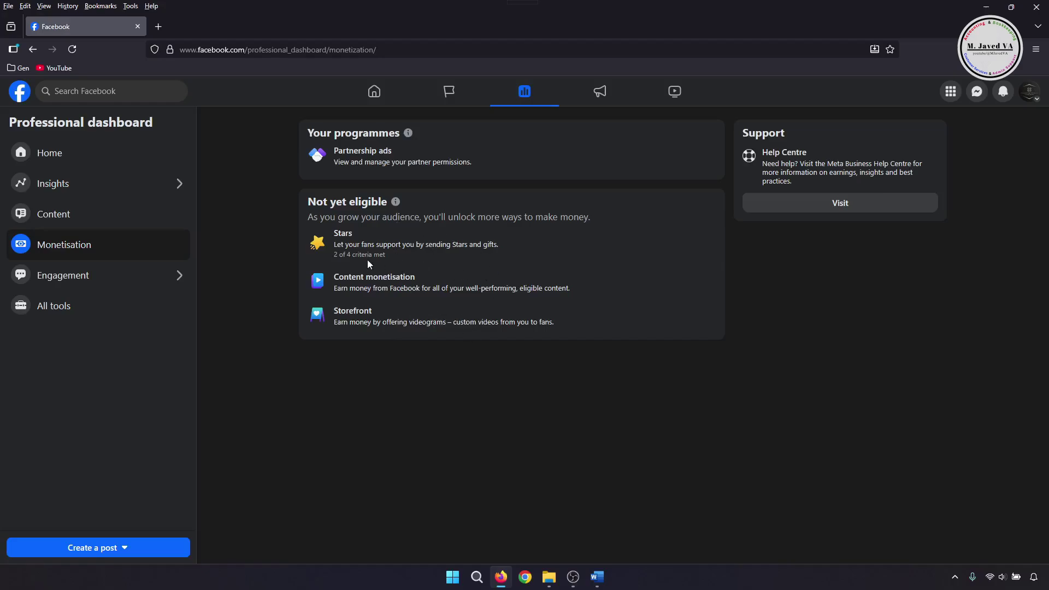
pyautogui.click(32, 49)
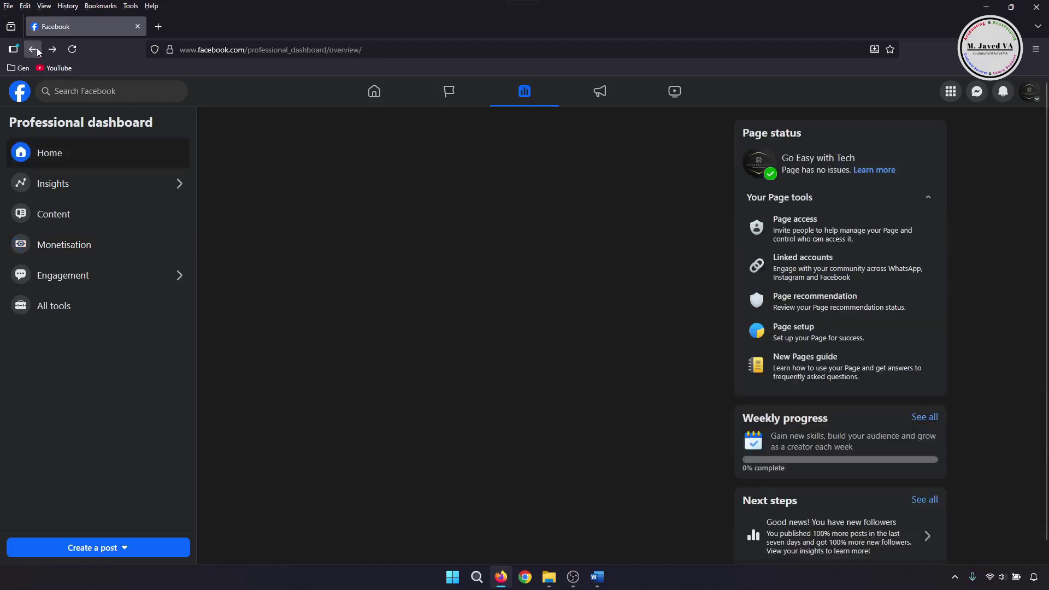
pyautogui.click(33, 49)
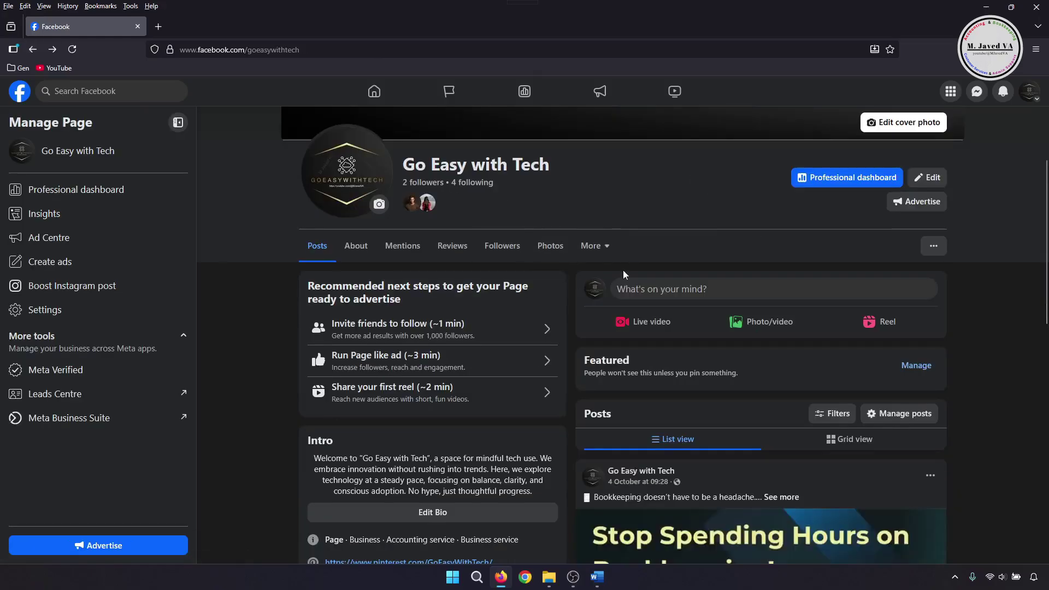